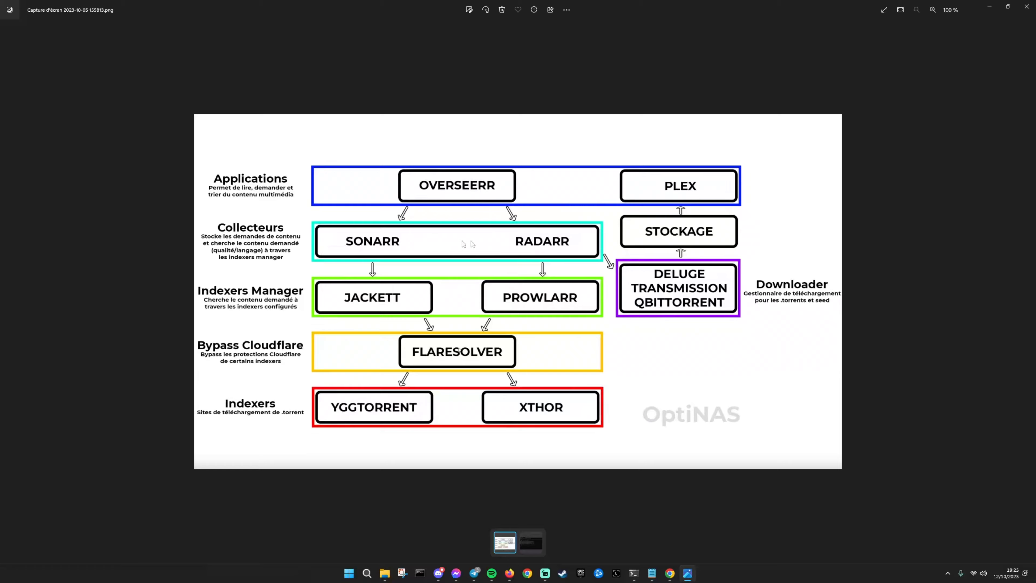
Search the Container Manager image registry for radarr, selecting linuxserver/radarr, and for sonarr
click(990, 6)
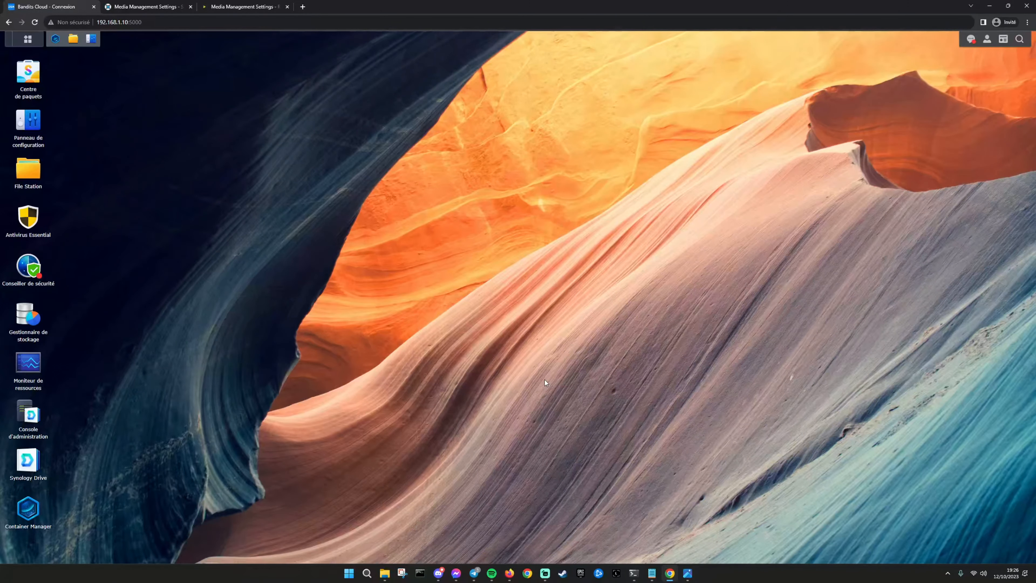
click(33, 514)
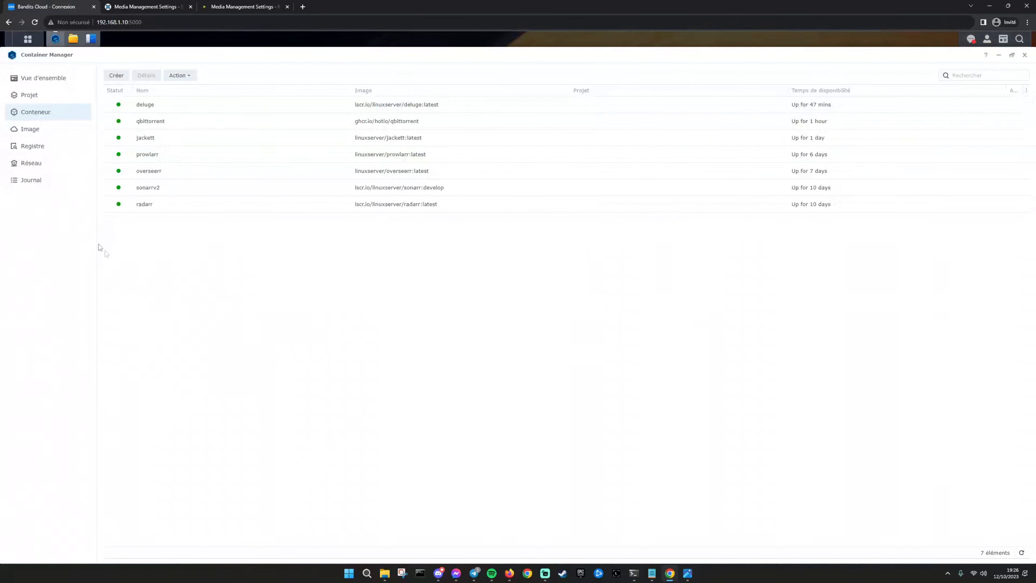
click(42, 155)
click(978, 75)
text(son)
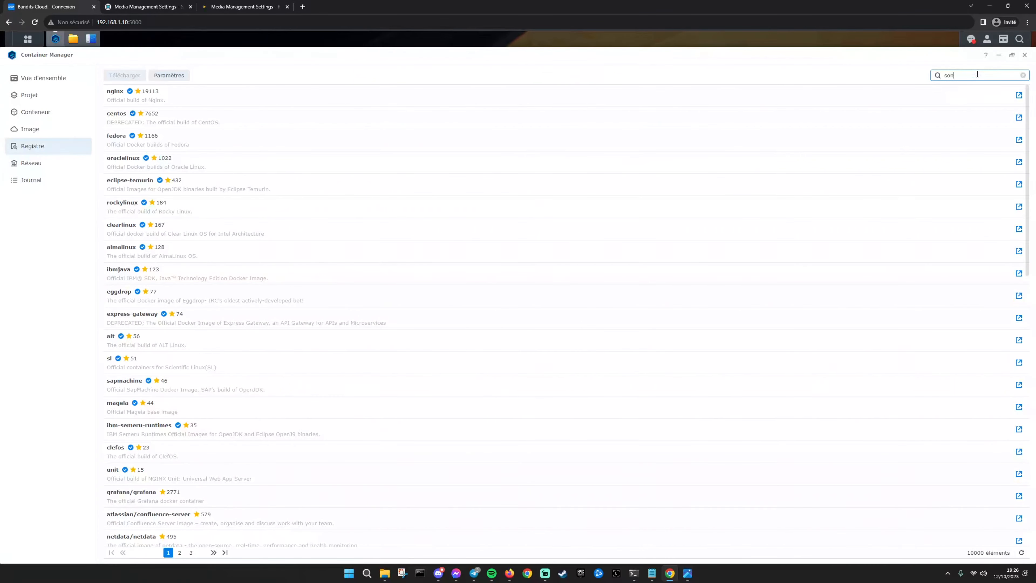
key(BackSpace)
key(BackSpace)
key(BackSpace)
text(radarr)
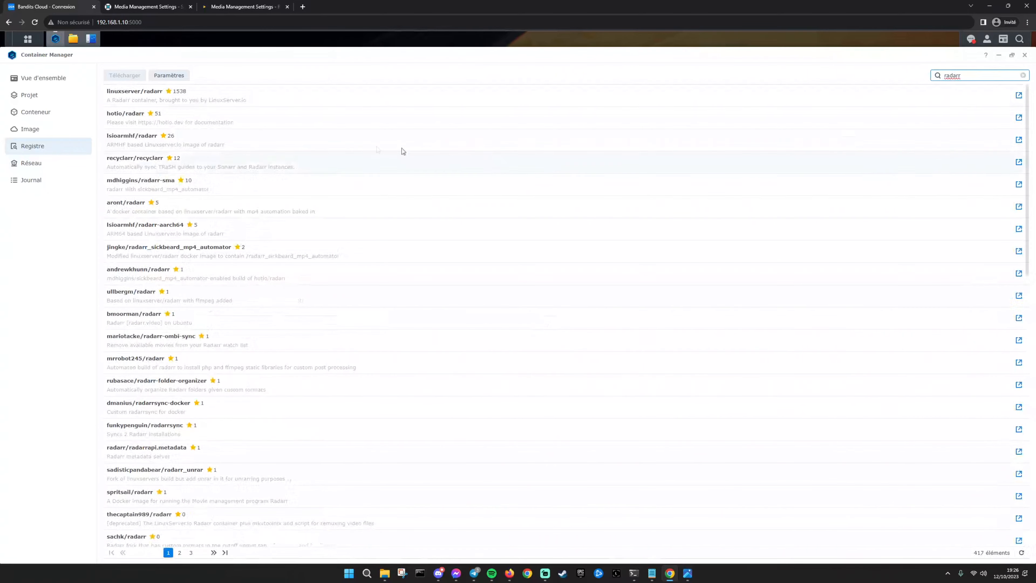
click(249, 103)
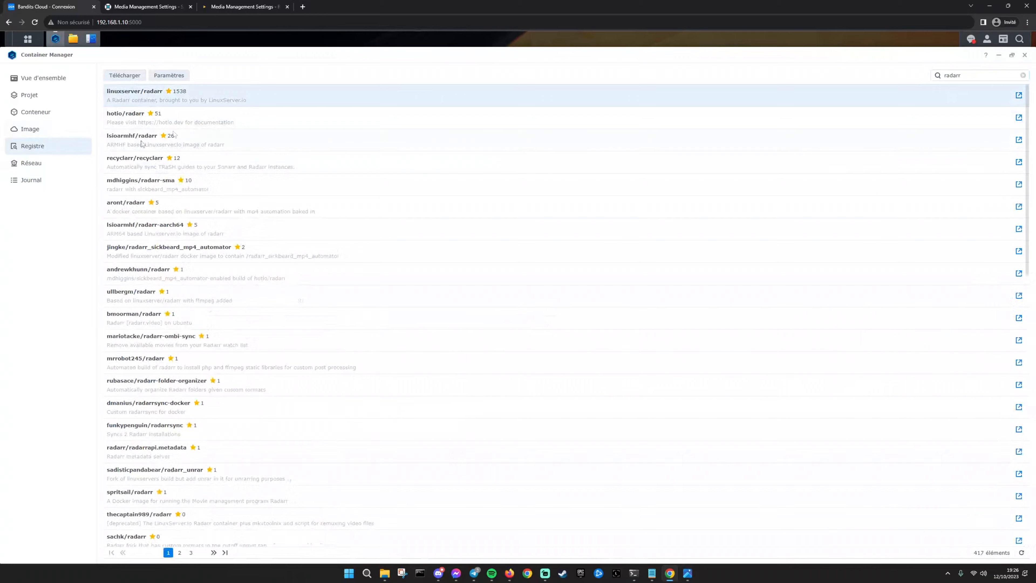
click(972, 76)
text(sonarr)
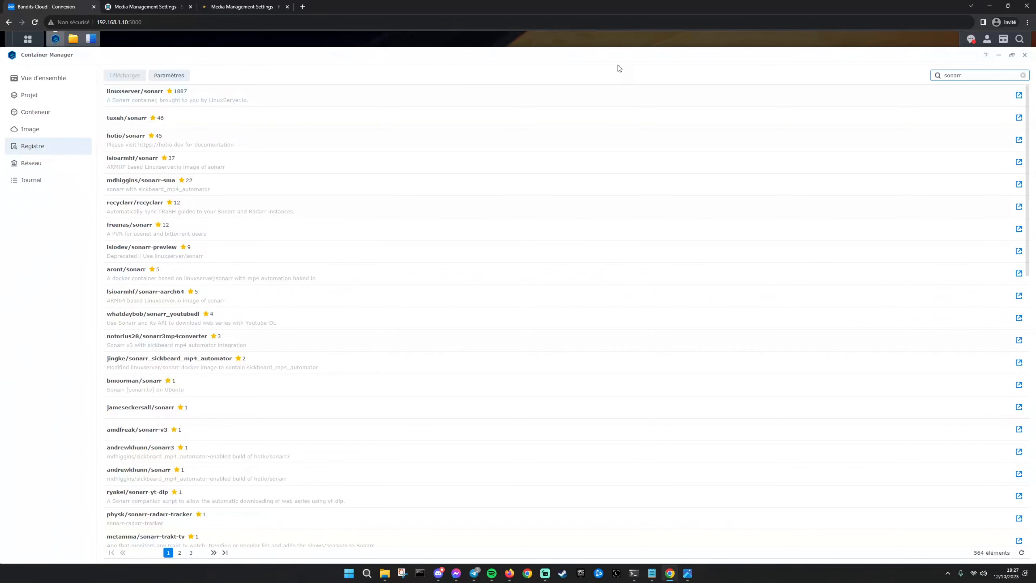
Open the general details of the radarr container from the container list
click(31, 116)
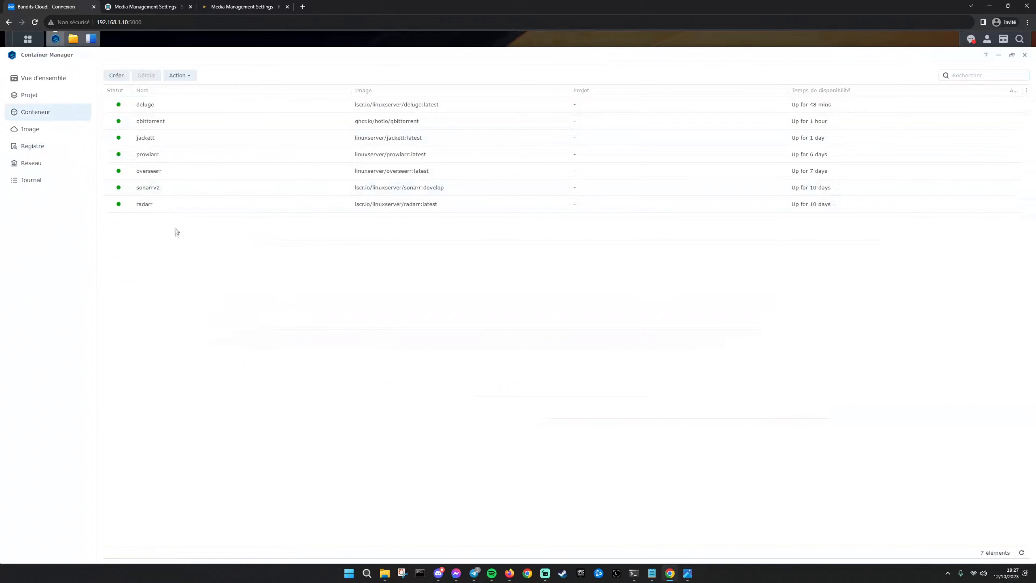
click(174, 203)
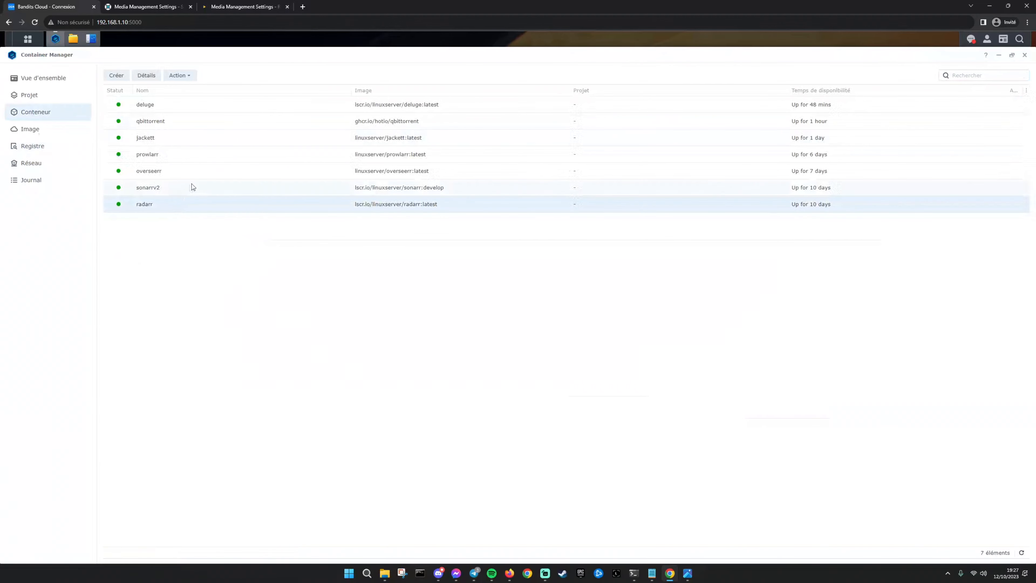
click(146, 76)
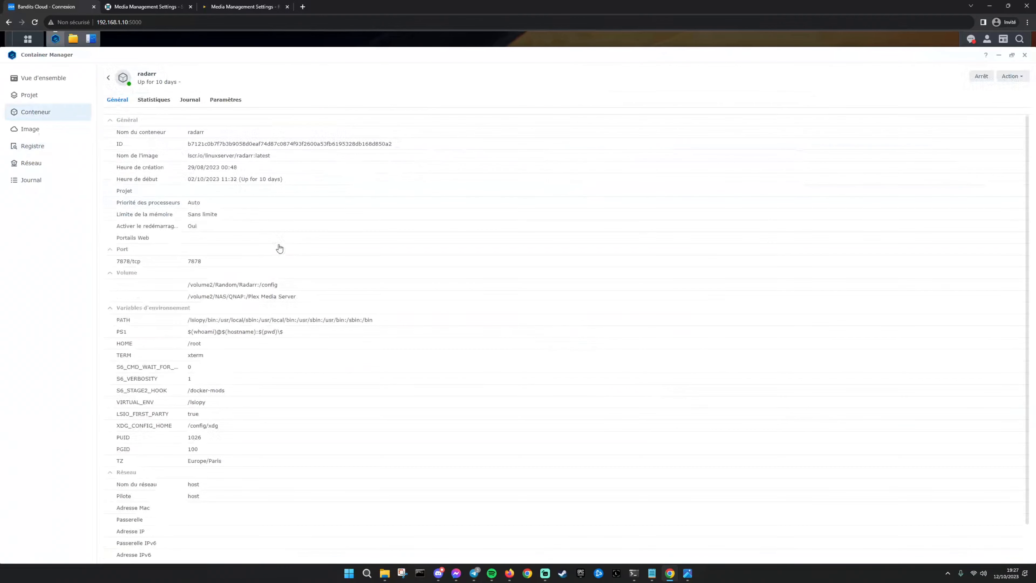
Show the downloaded images and select lscr.io/linuxserver/sonarr with the develop tag
click(43, 149)
click(44, 135)
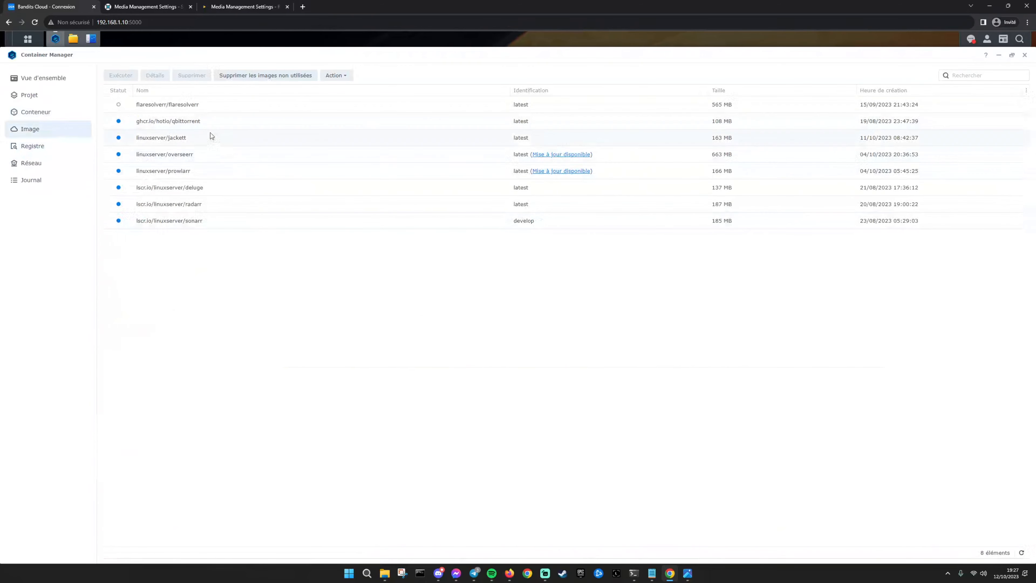
click(216, 226)
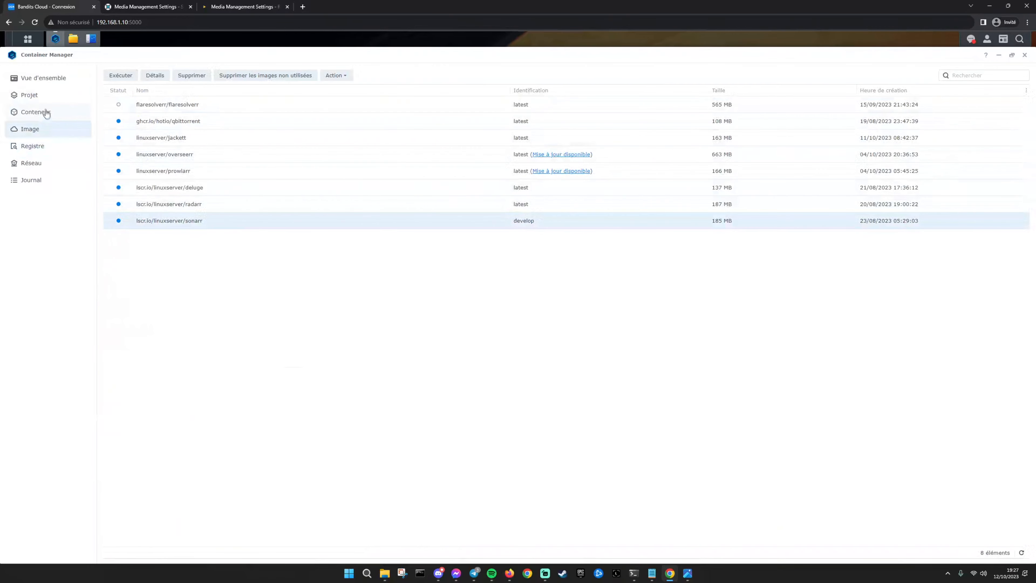
Go back to the radarr container and open its settings to examine the ports and volume mappings
click(37, 114)
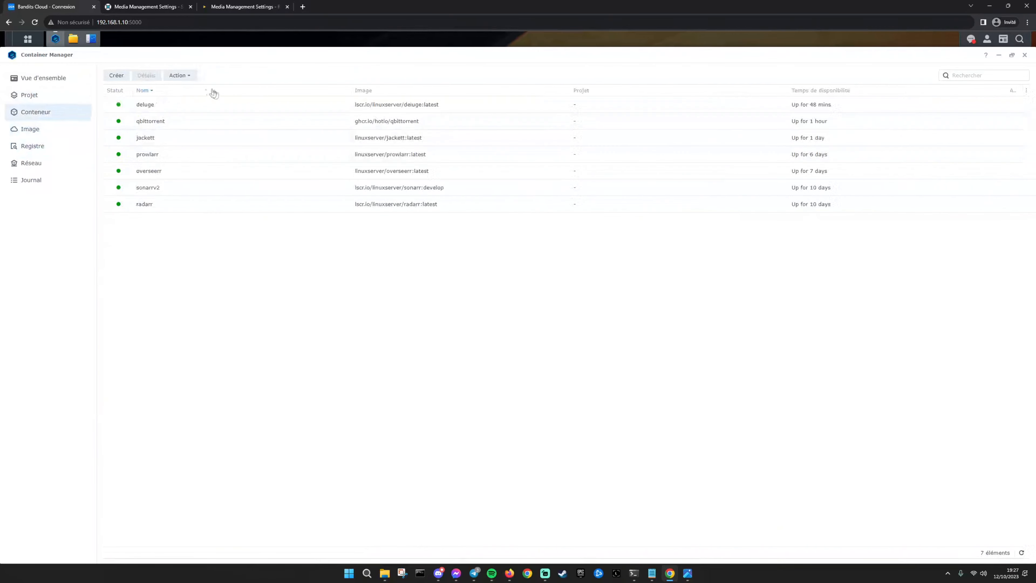
click(172, 207)
click(145, 76)
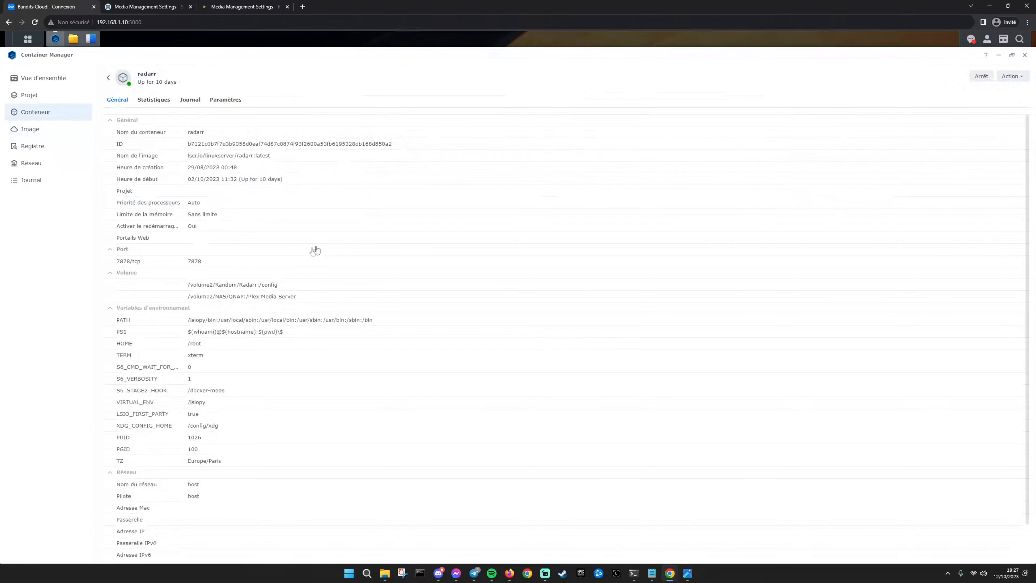
click(217, 107)
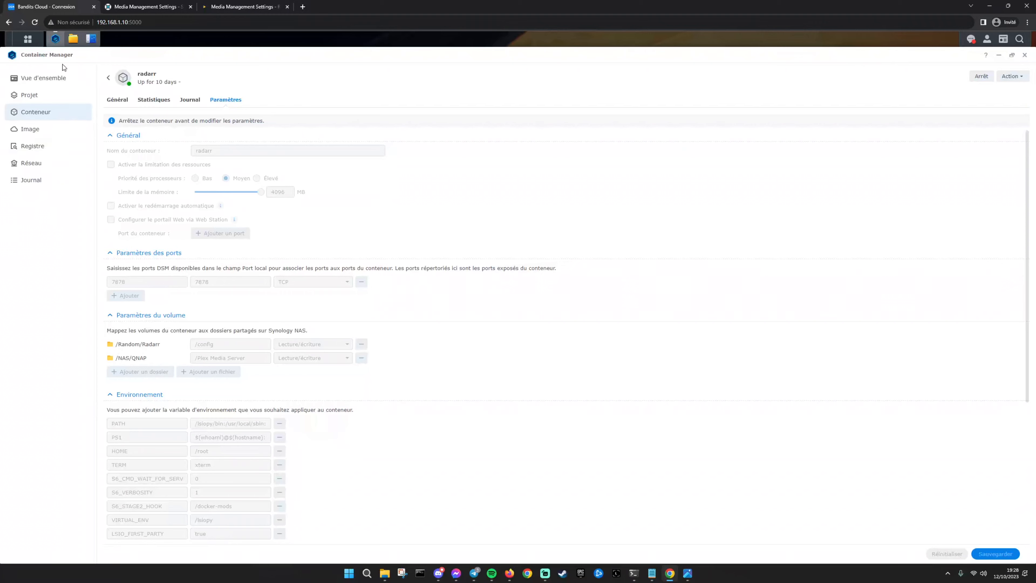
Examine the Random shared folder and the remote QNAP folder tree in File Station against radarr's volume mappings
click(73, 38)
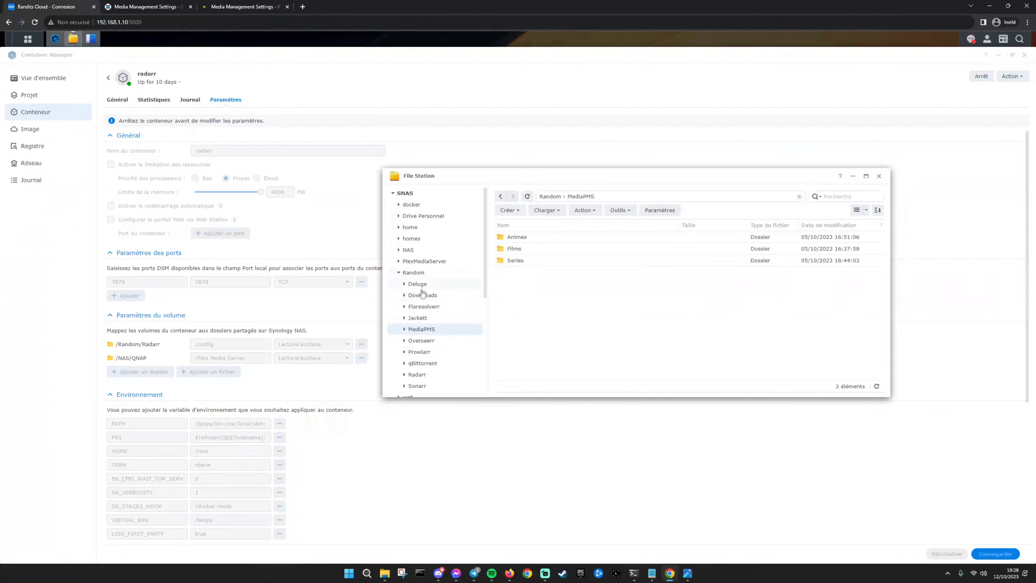
click(416, 272)
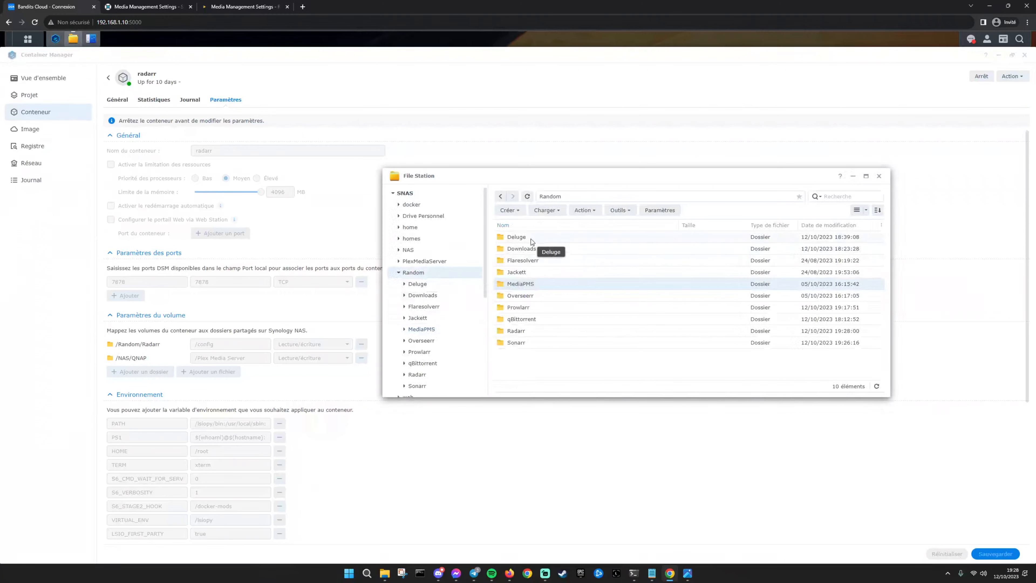
click(527, 361)
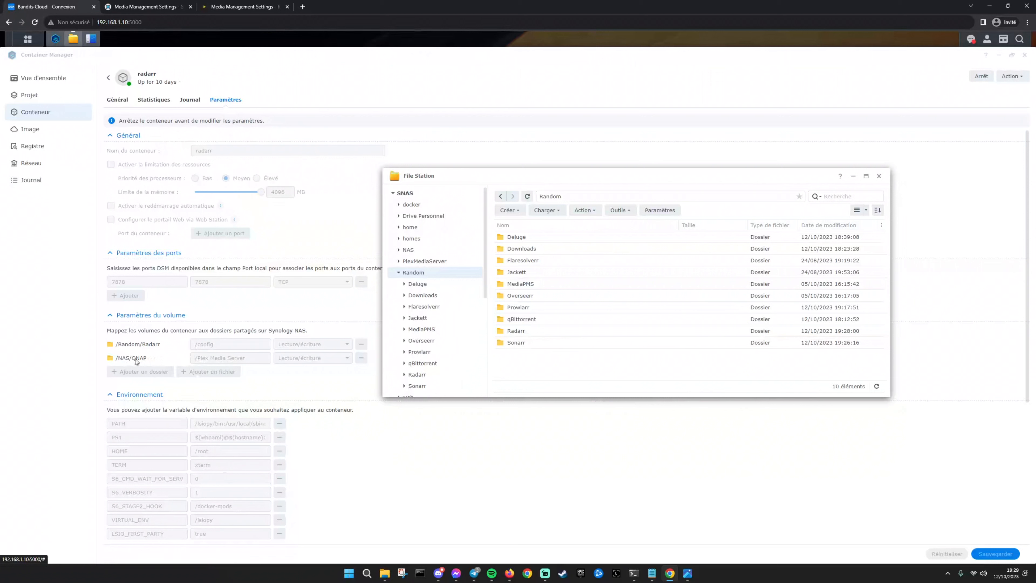
scroll(424, 355, down, 5)
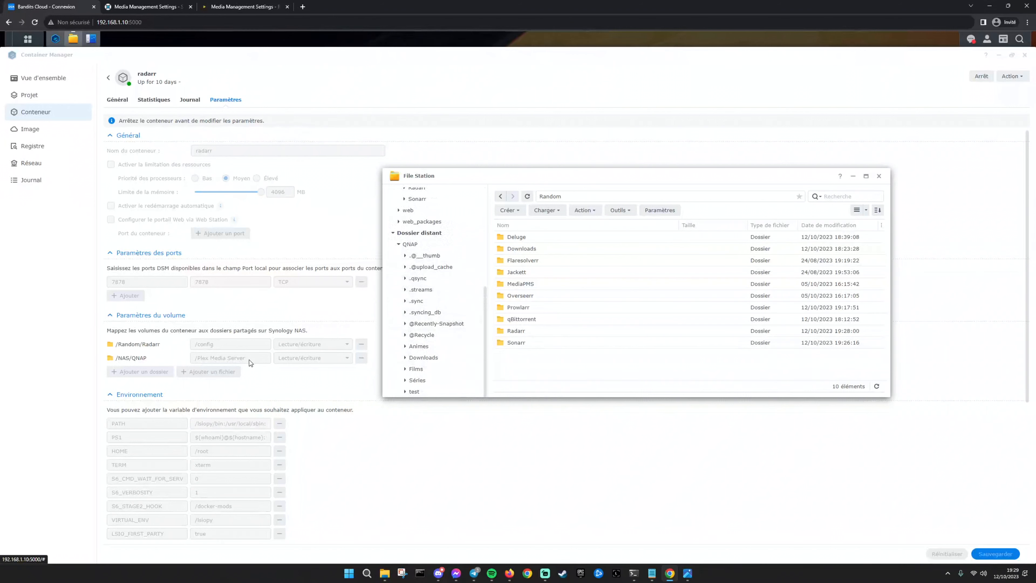
Put File Station away and examine the environment variables in the radarr container's settings
scroll(302, 465, down, 4)
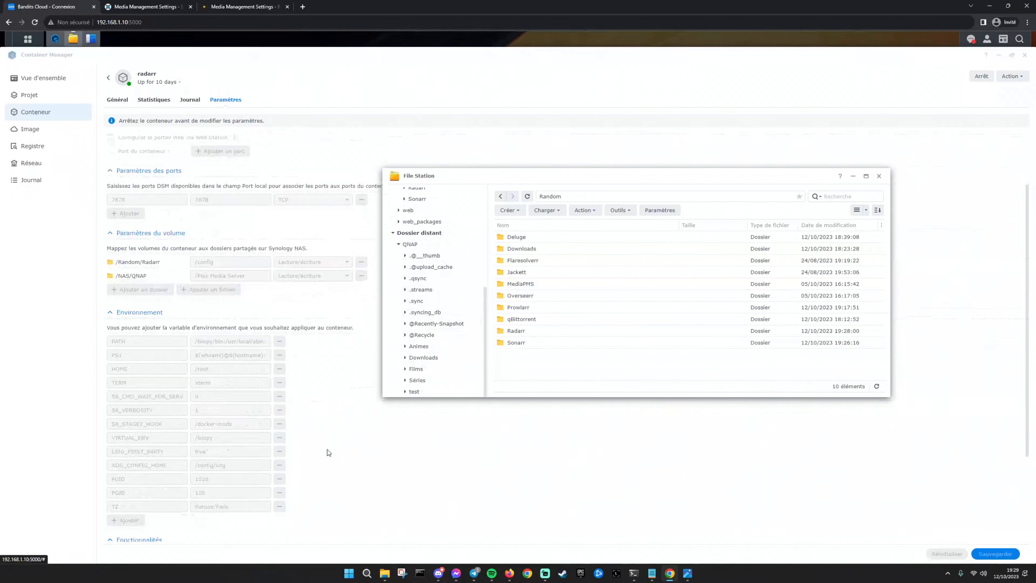
click(854, 176)
scroll(343, 294, down, 1)
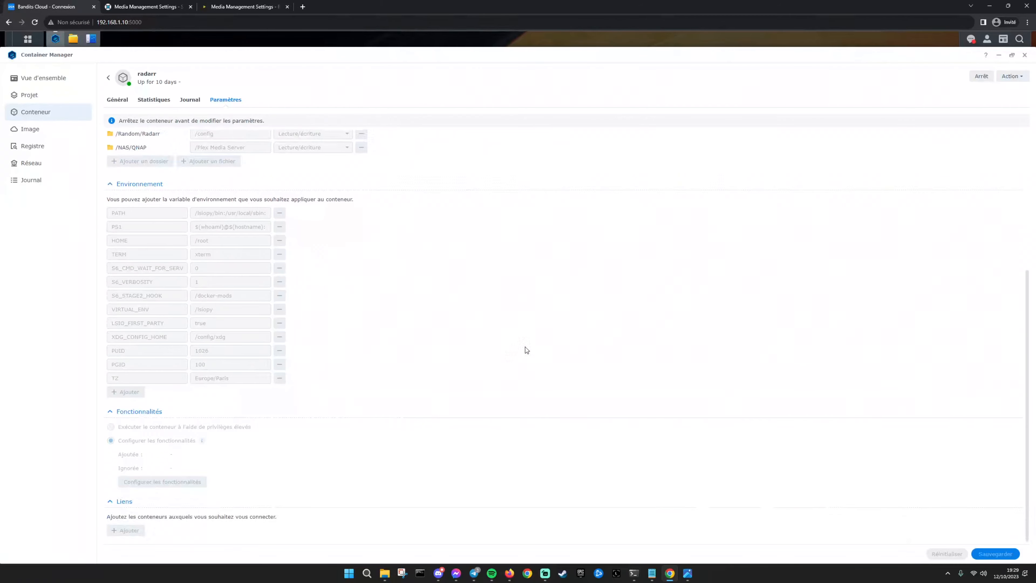
Switch to the image viewer and examine the PowerShell screenshot of the ssh and id commands
click(688, 573)
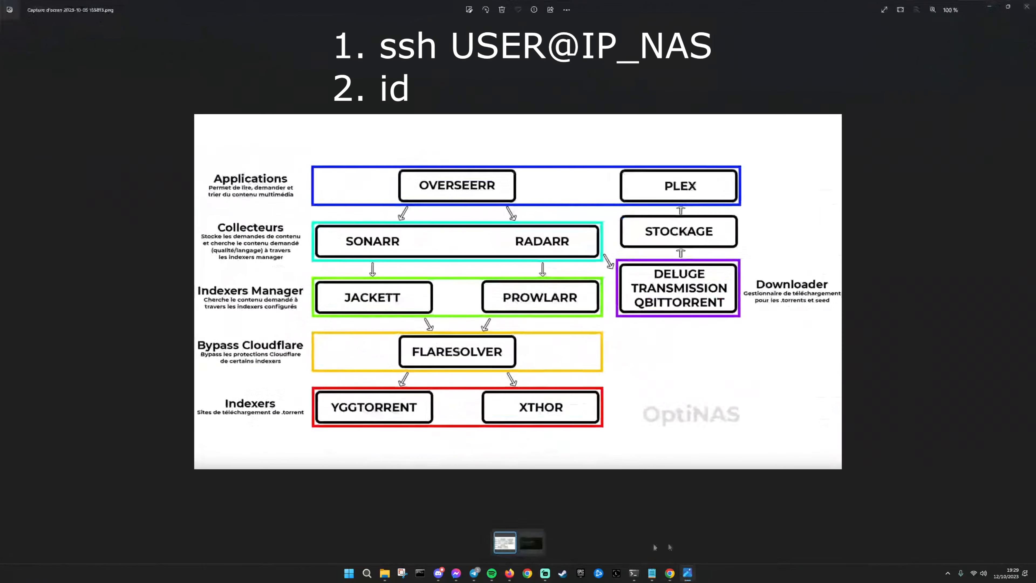
click(531, 542)
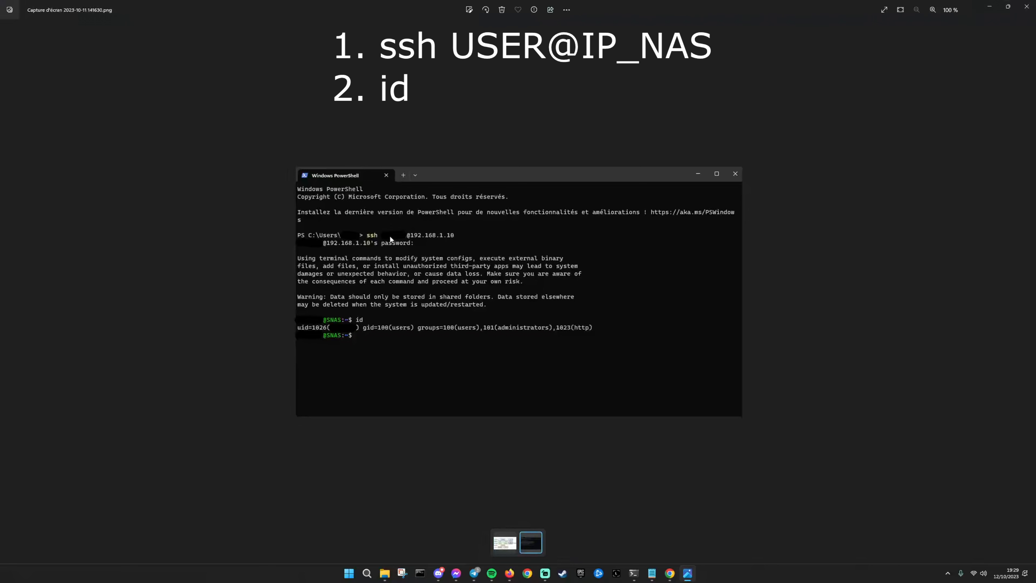
key(alt+Tab)
Look up the SSH service option under Terminal & SNMP in the Control Panel by searching for "ssh", and return to the PowerShell screenshot
click(87, 42)
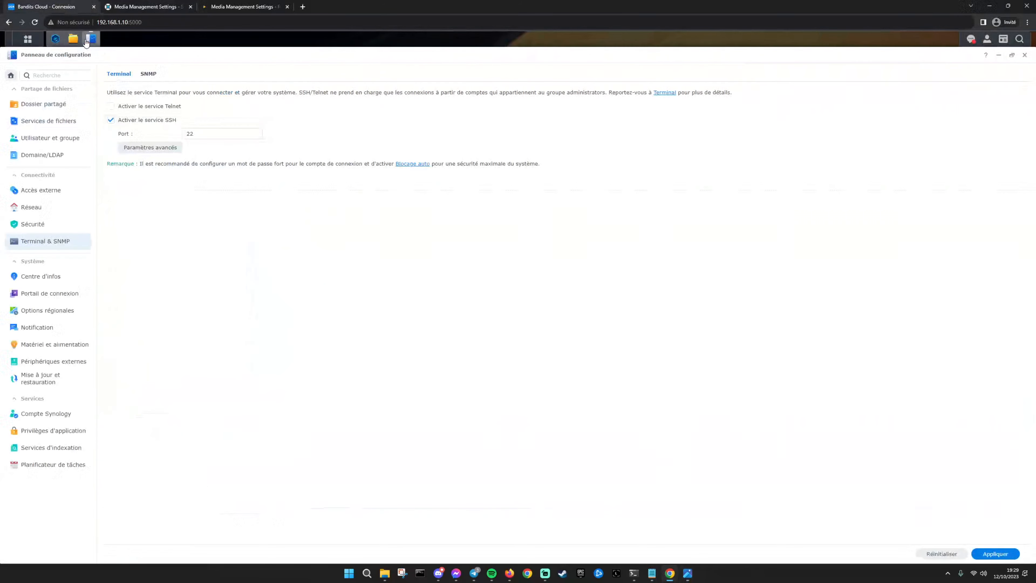
click(50, 75)
text(ssh)
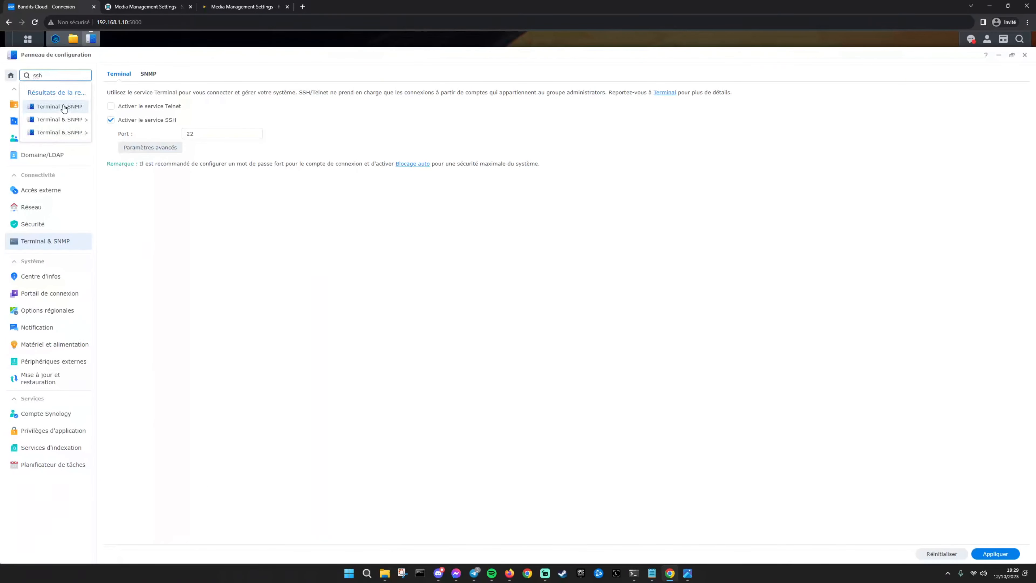
click(65, 107)
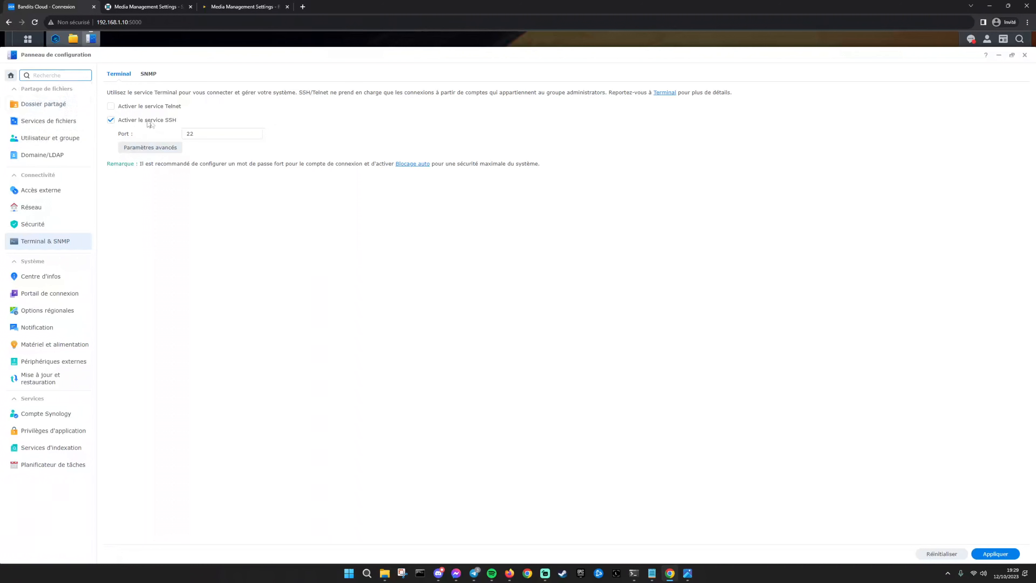
click(688, 574)
Open the sonarrv2 container's settings in Container Manager and examine its ports, volume mappings and environment variables
click(55, 38)
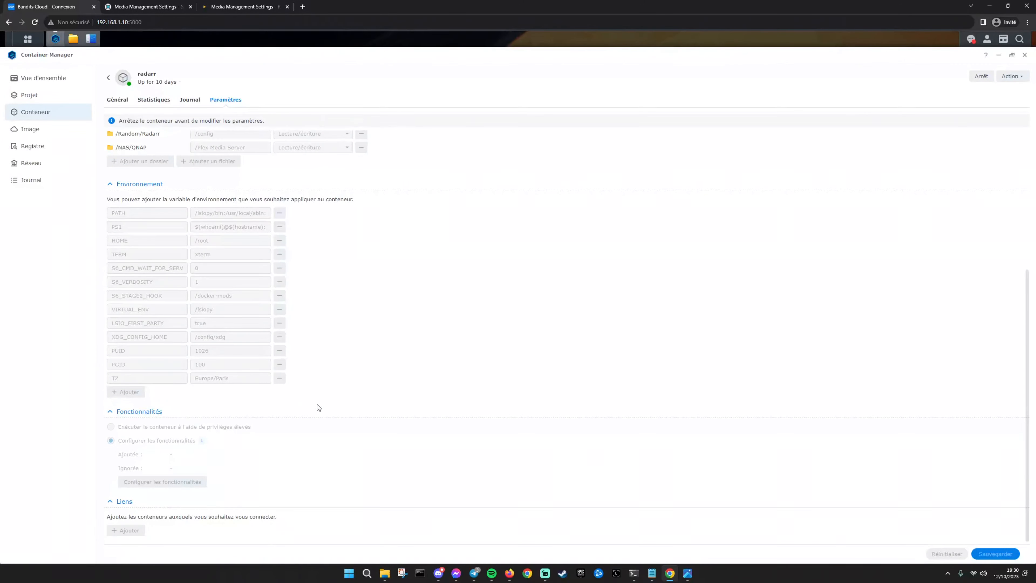
click(37, 112)
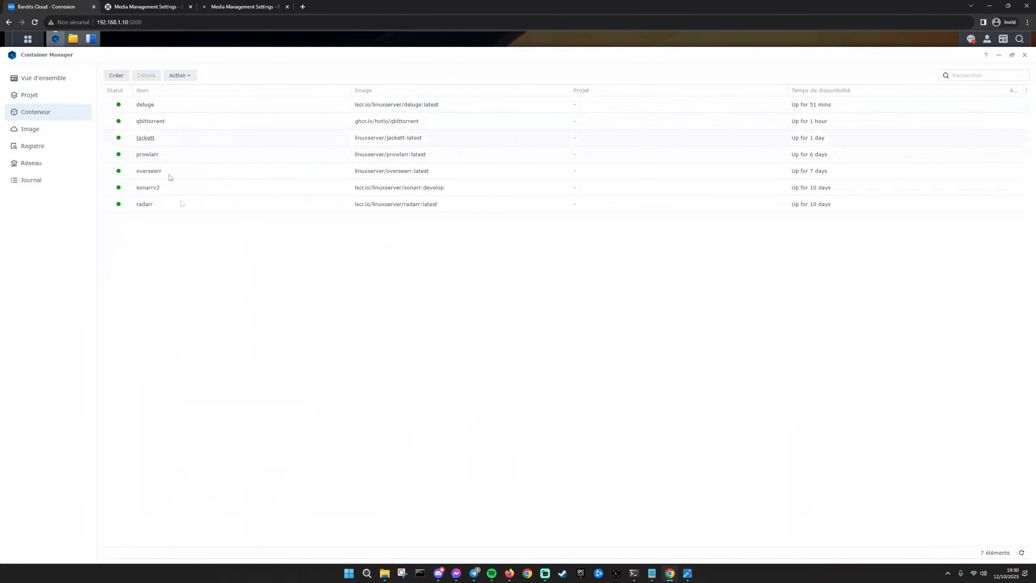
double_click(155, 189)
click(226, 100)
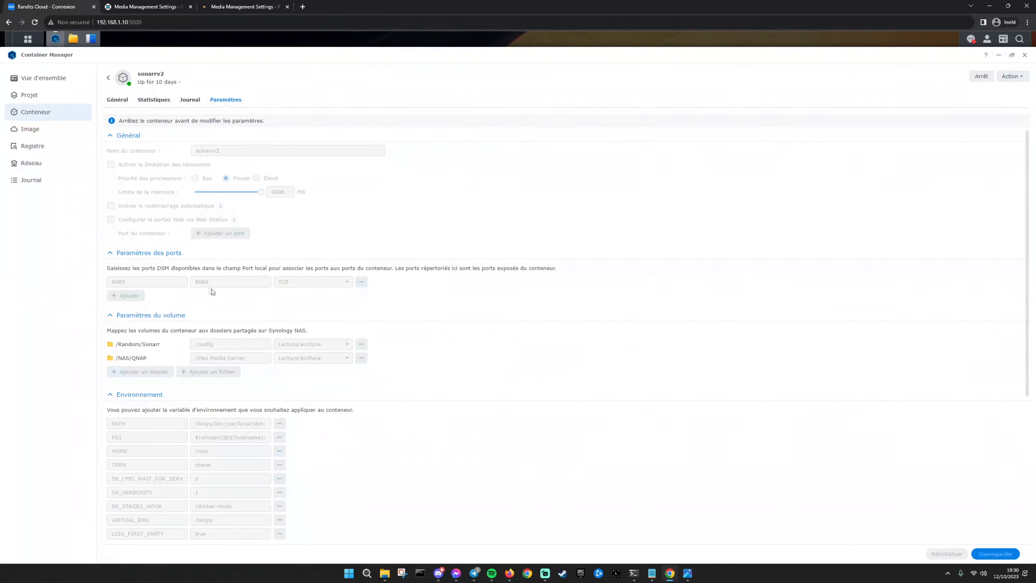
scroll(244, 311, down, 1)
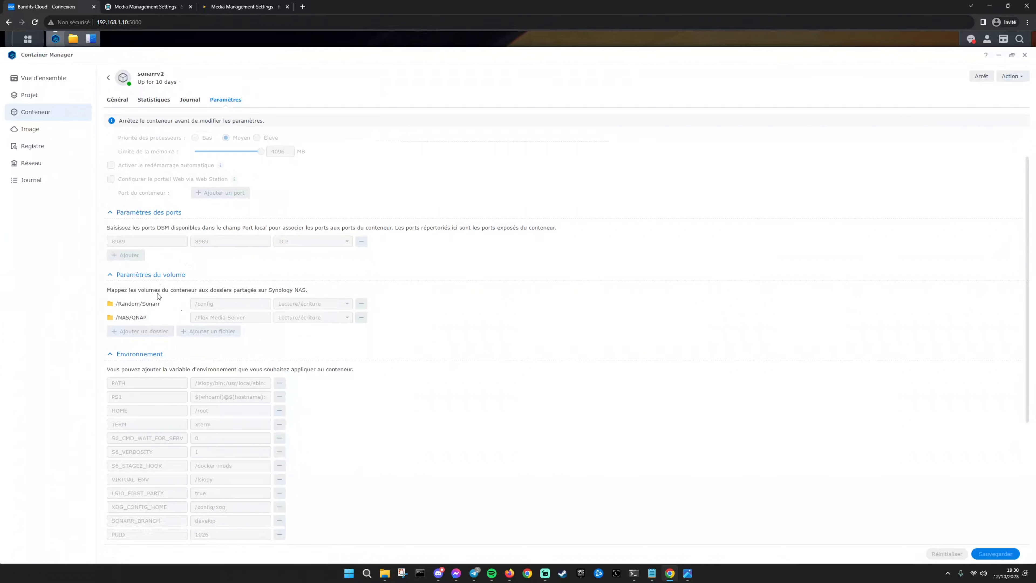
scroll(192, 300, down, 1)
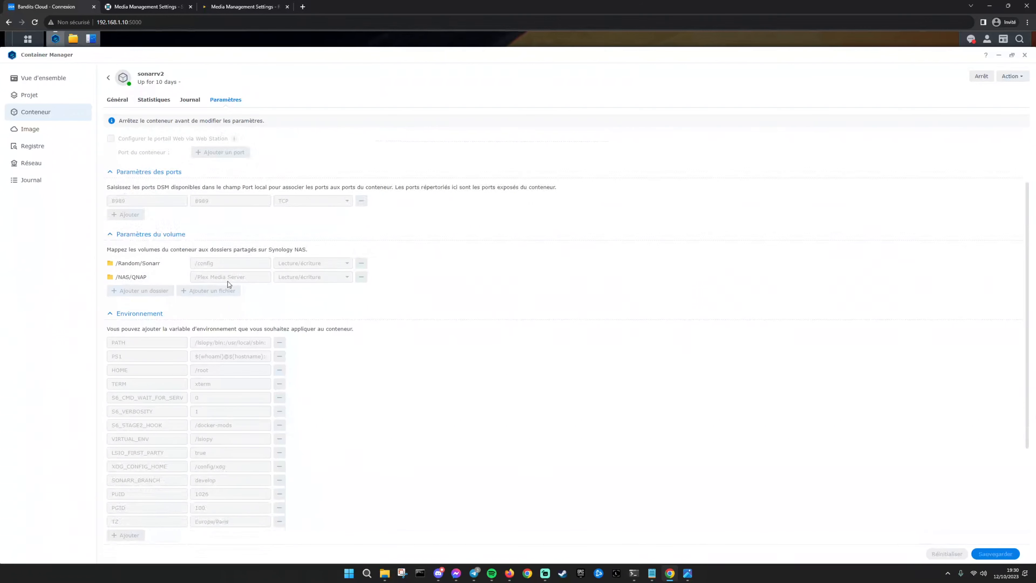
scroll(233, 286, down, 2)
scroll(155, 294, down, 2)
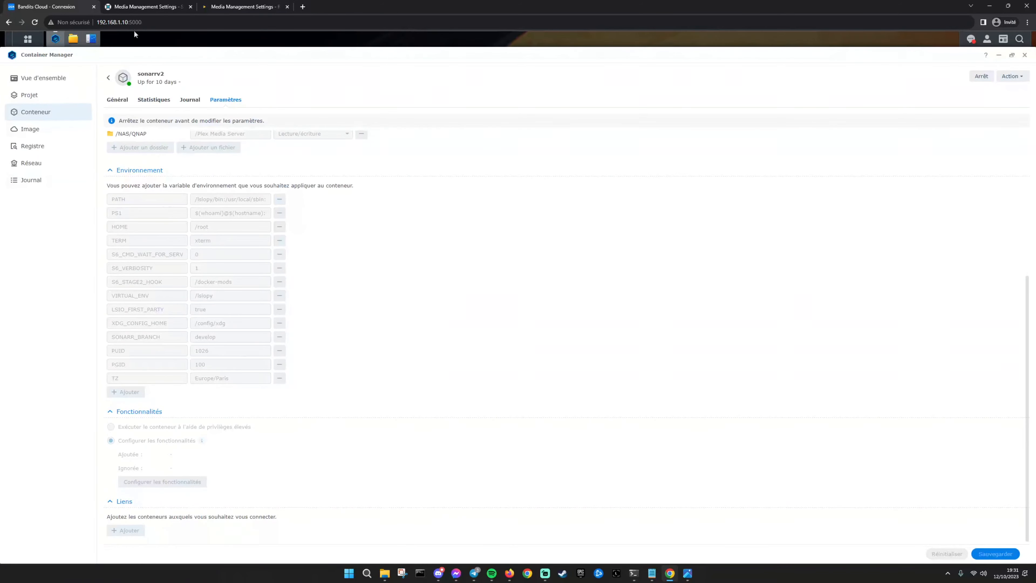
Switch to Sonarr's Media Management settings and examine the episode naming formats and the file name tokens available for the Series Folder Format
click(152, 6)
click(245, 7)
click(158, 6)
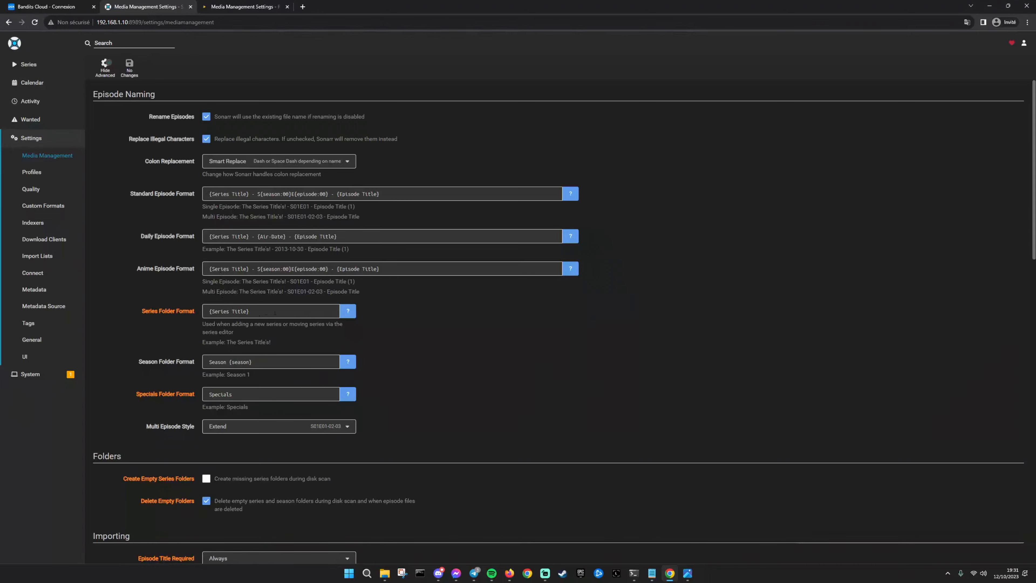
click(345, 312)
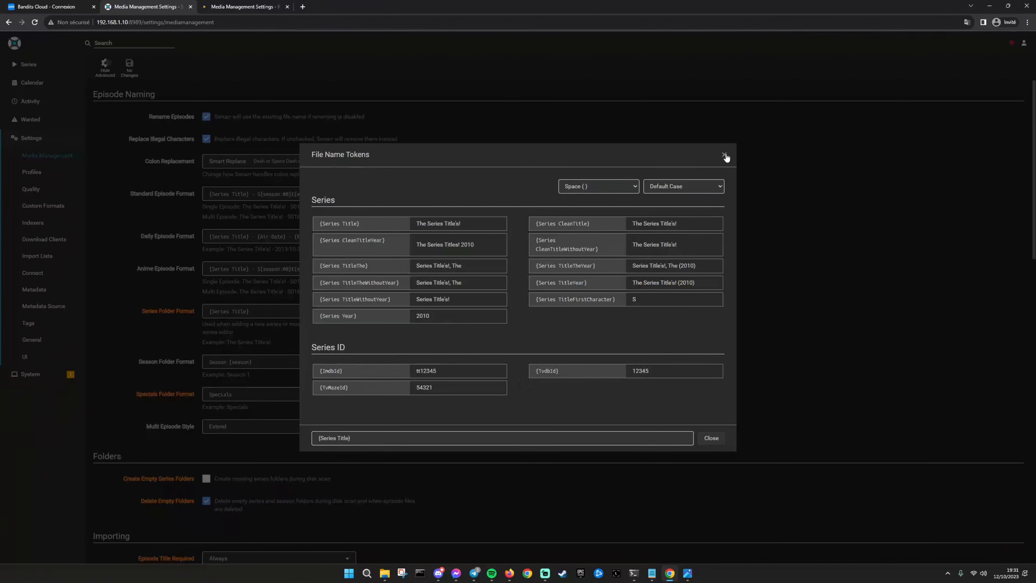
click(724, 156)
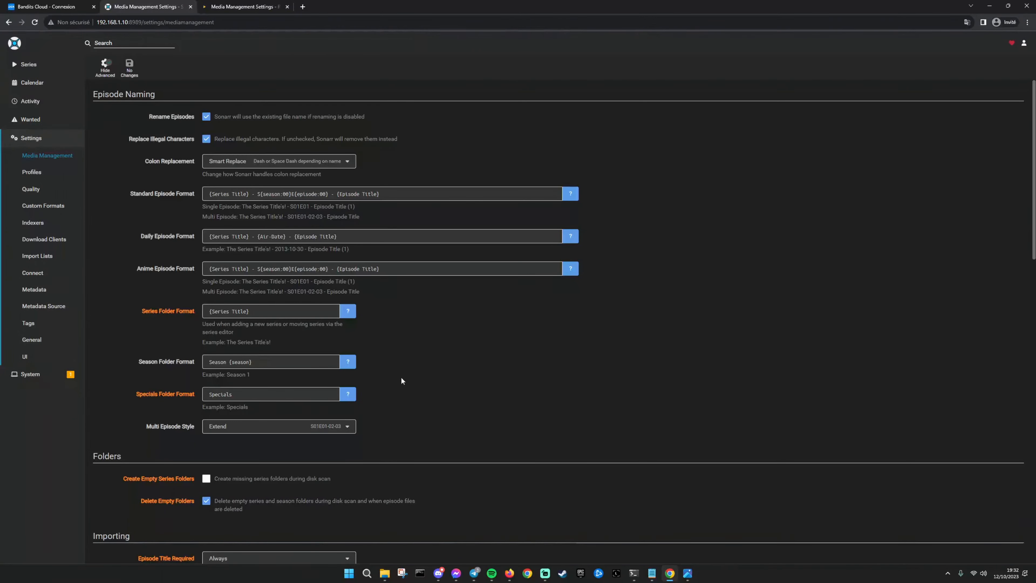
Examine Sonarr's folder, importing, file management, permissions and root folder settings on the Media Management page
scroll(466, 376, down, 2)
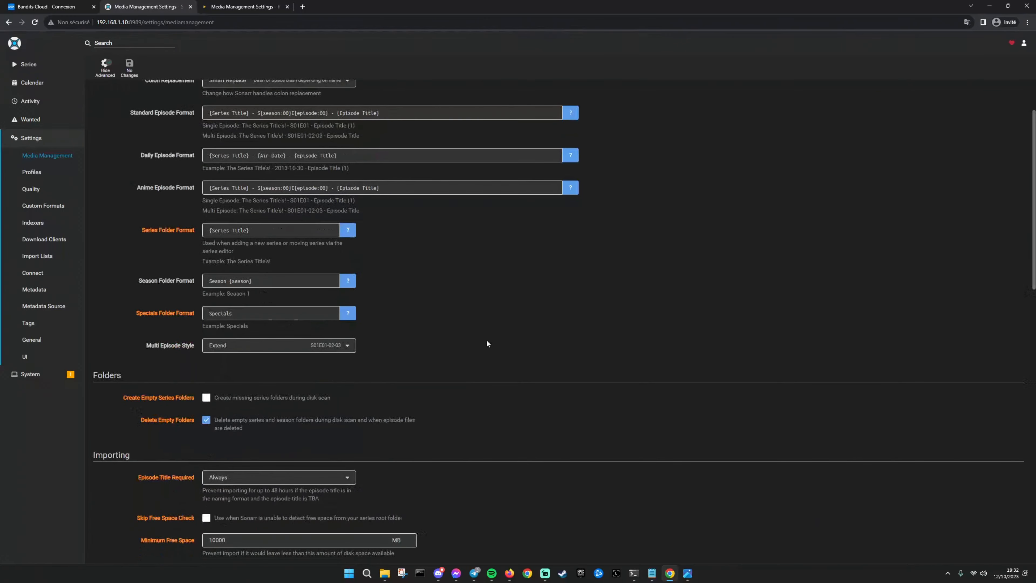
scroll(487, 344, down, 1)
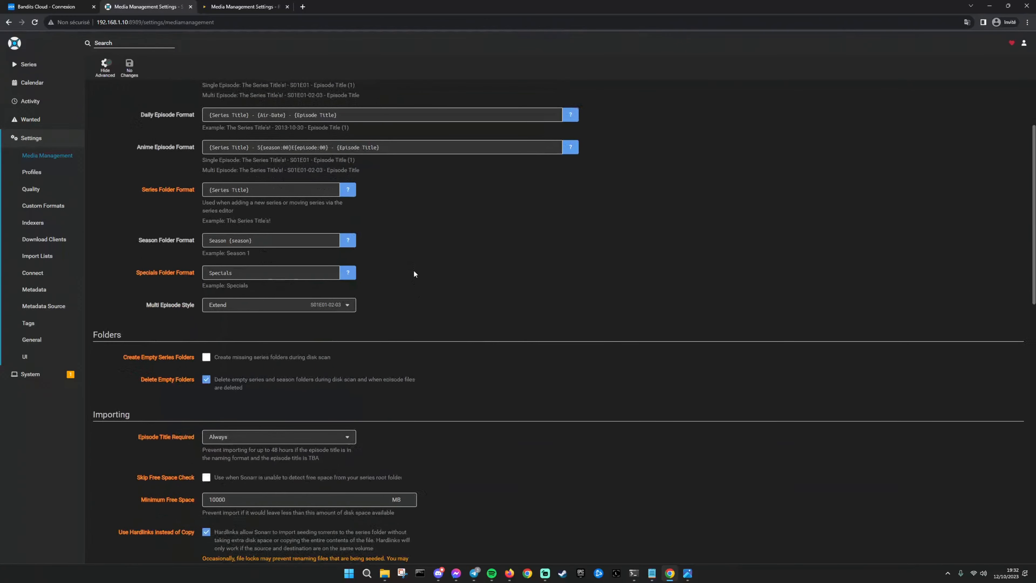
scroll(413, 269, down, 2)
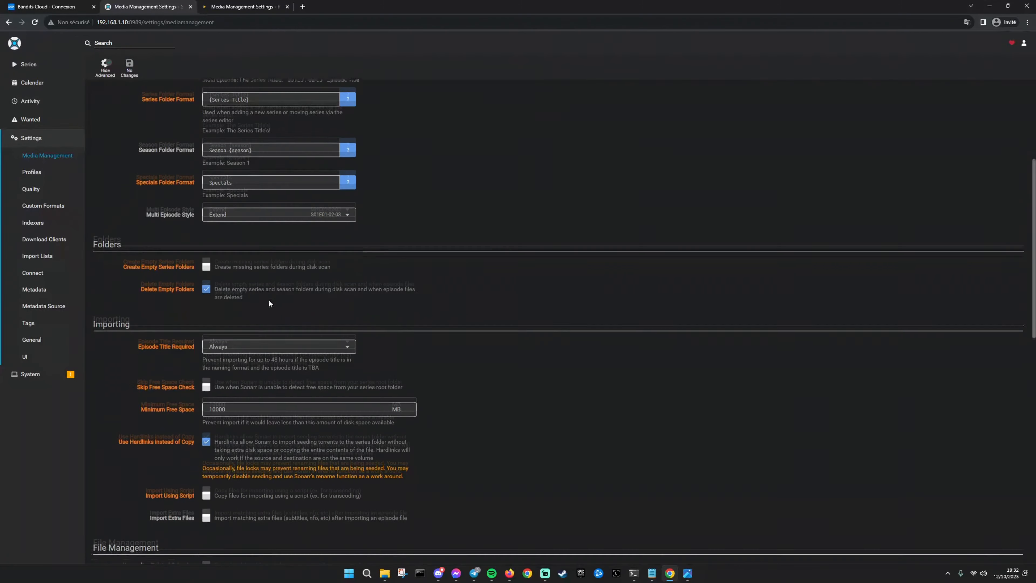
scroll(269, 300, down, 1)
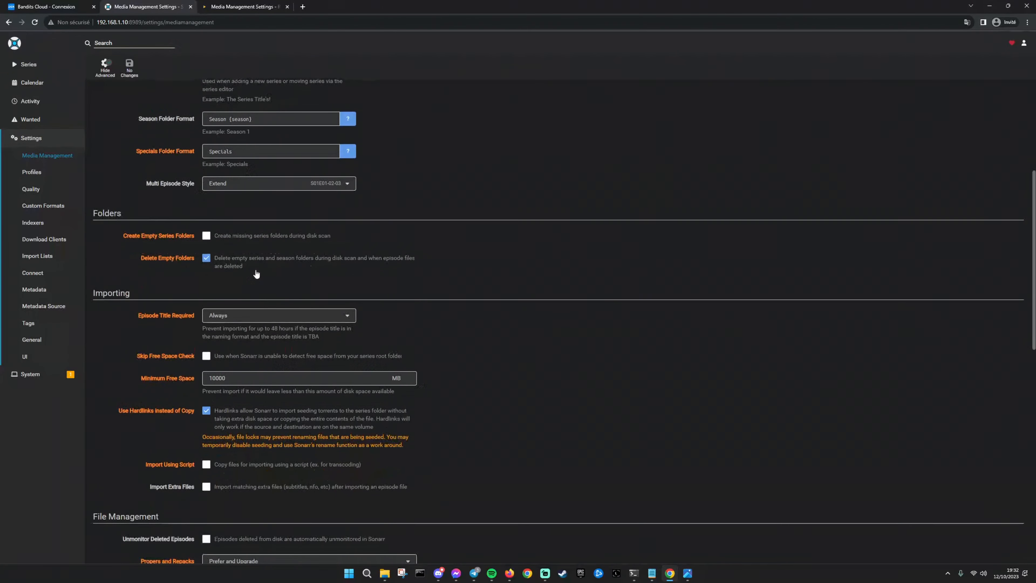
scroll(456, 245, down, 2)
scroll(503, 231, down, 1)
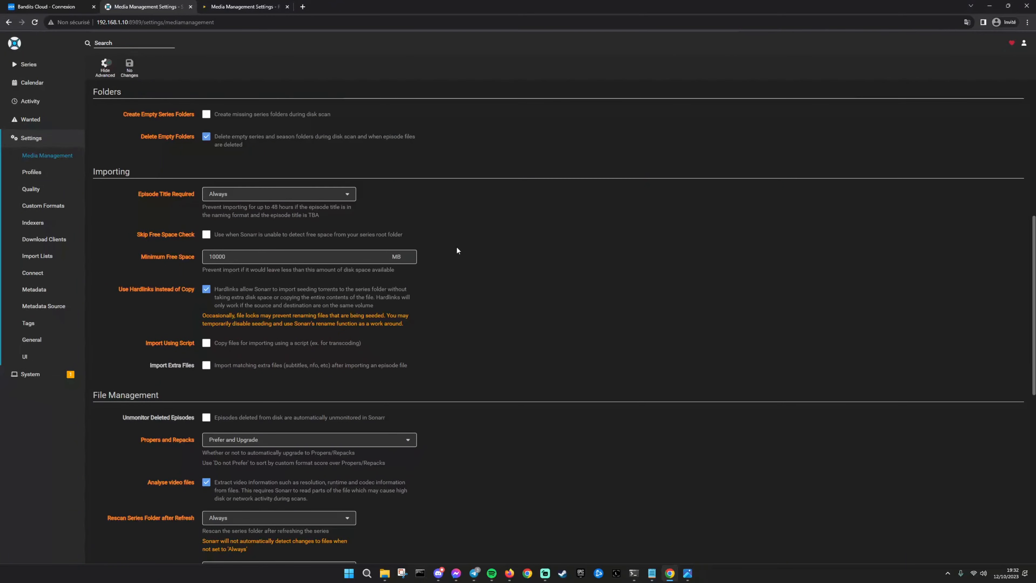
scroll(469, 285, down, 2)
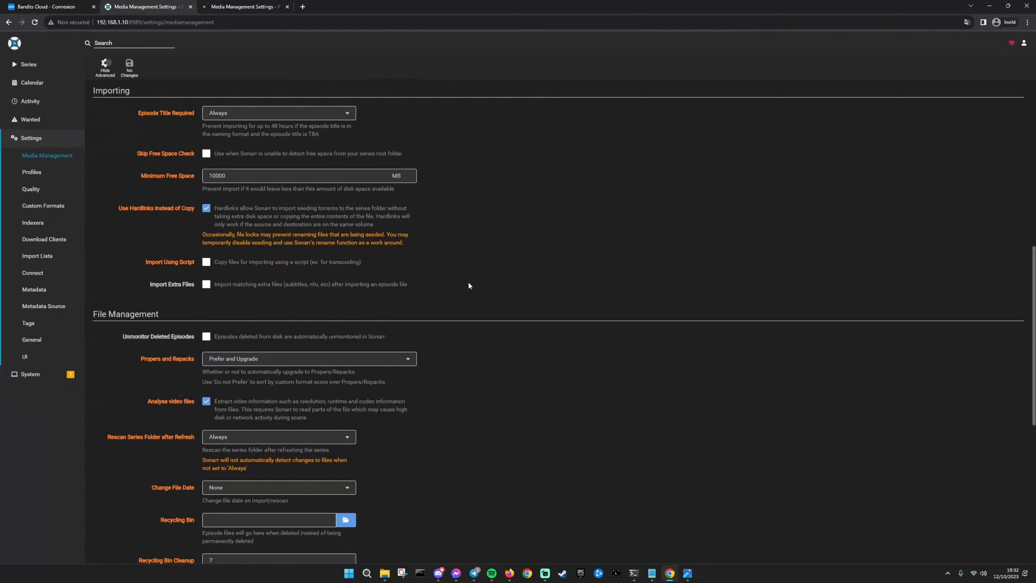
scroll(446, 223, down, 1)
scroll(446, 224, down, 2)
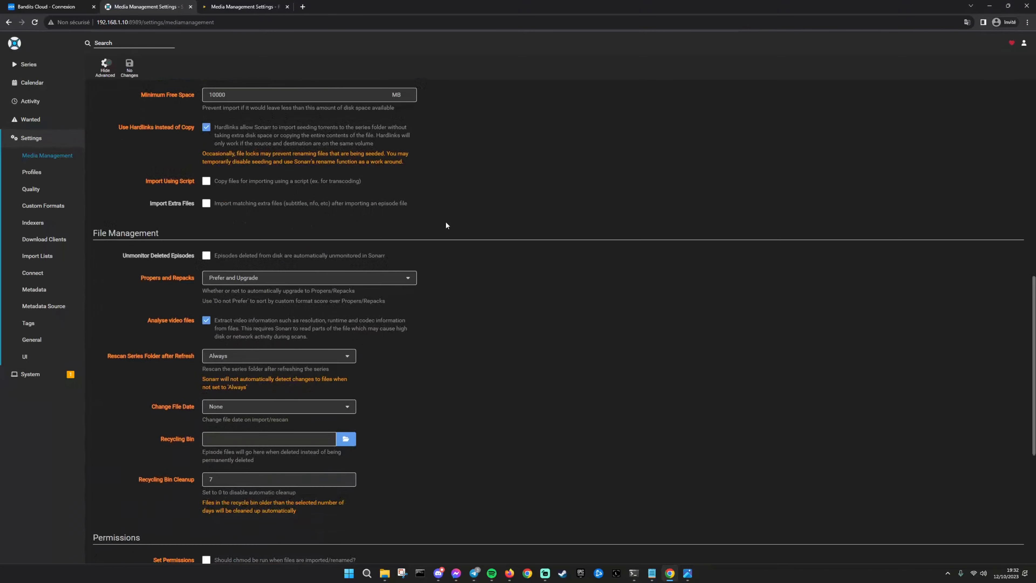
scroll(450, 279, down, 5)
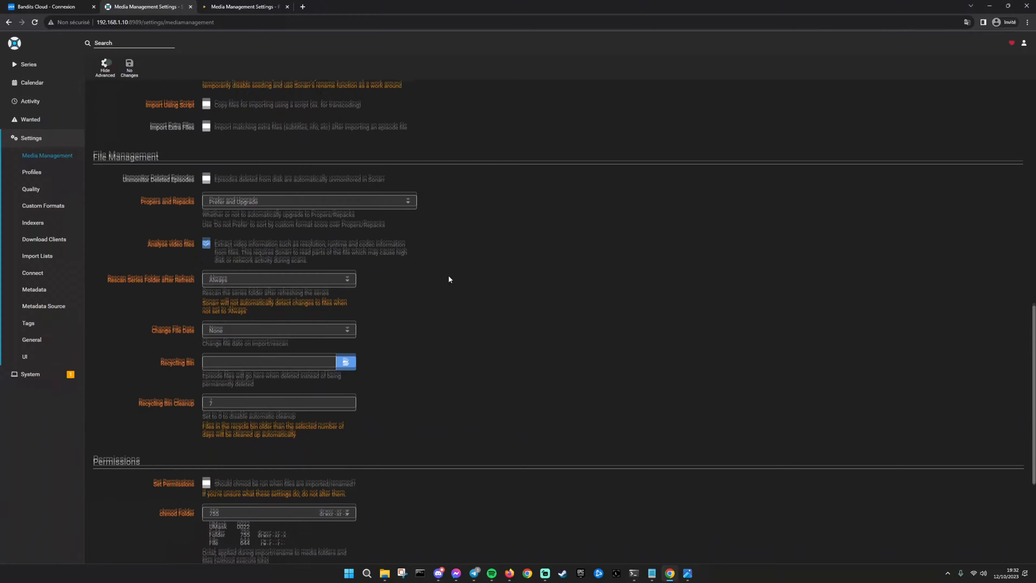
scroll(449, 279, down, 1)
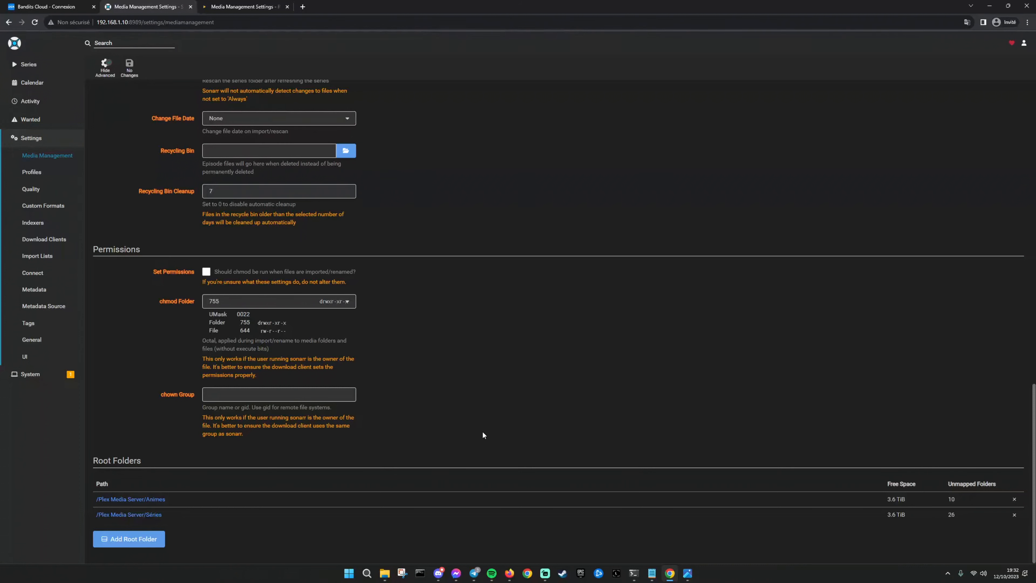
Compare Sonarr's root folder paths with the volume mappings in the sonarrv2 container's settings, and return to Sonarr
click(72, 7)
scroll(293, 250, up, 2)
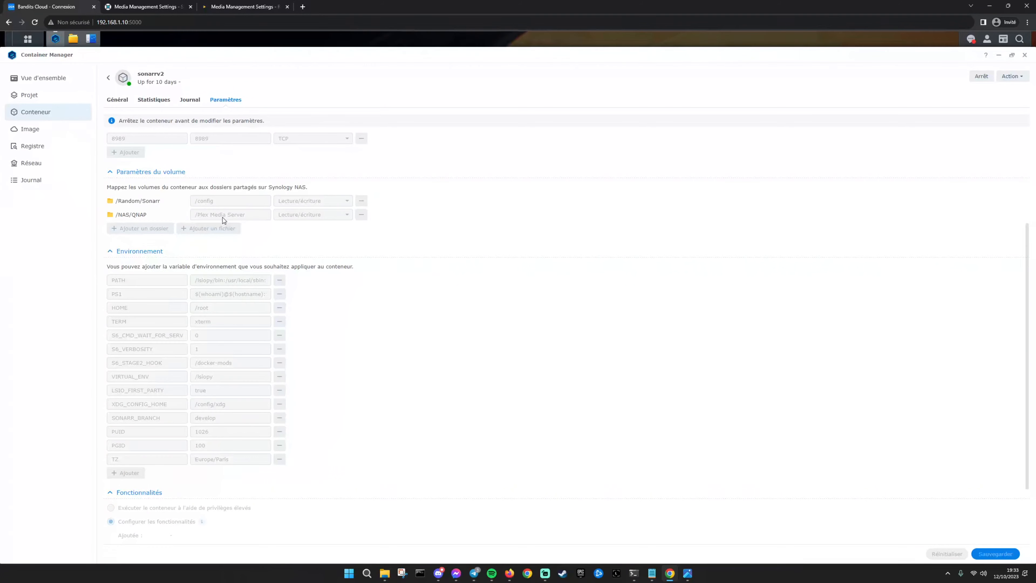
key(ctrl+Tab)
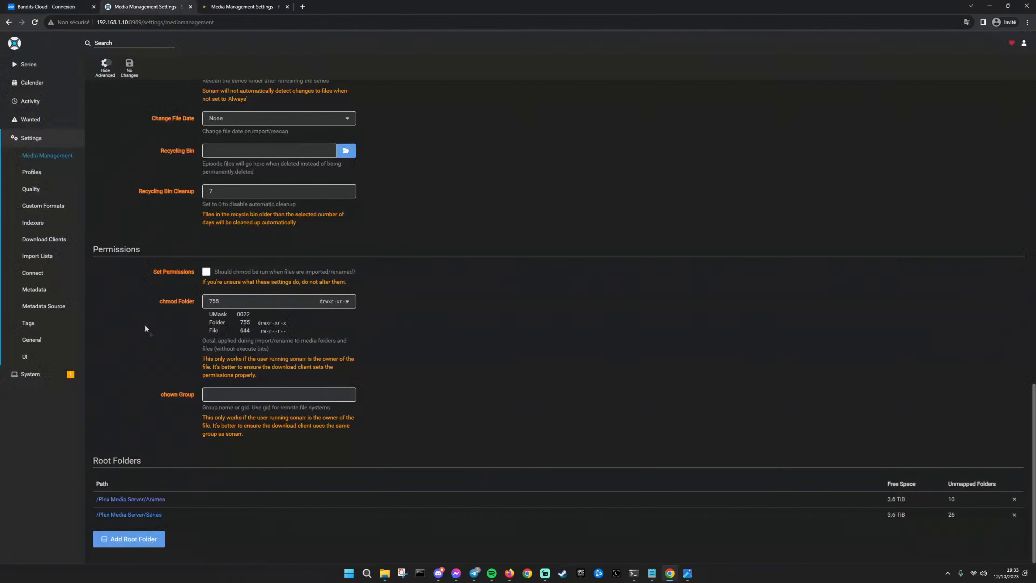
Open Sonarr's Profiles settings and examine the Any (Animes) and Any (Séries) quality profiles without changing them
click(41, 176)
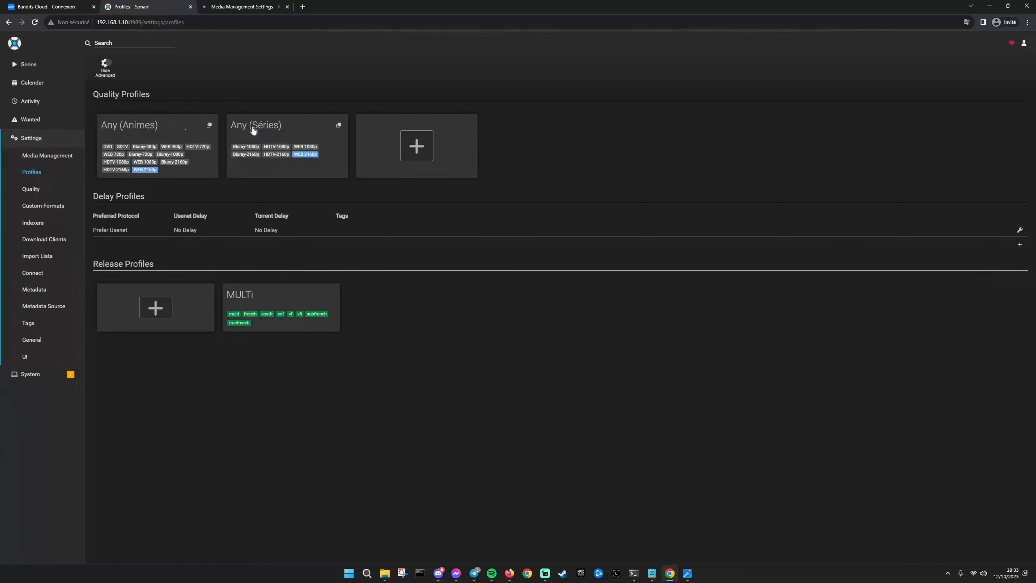
click(149, 129)
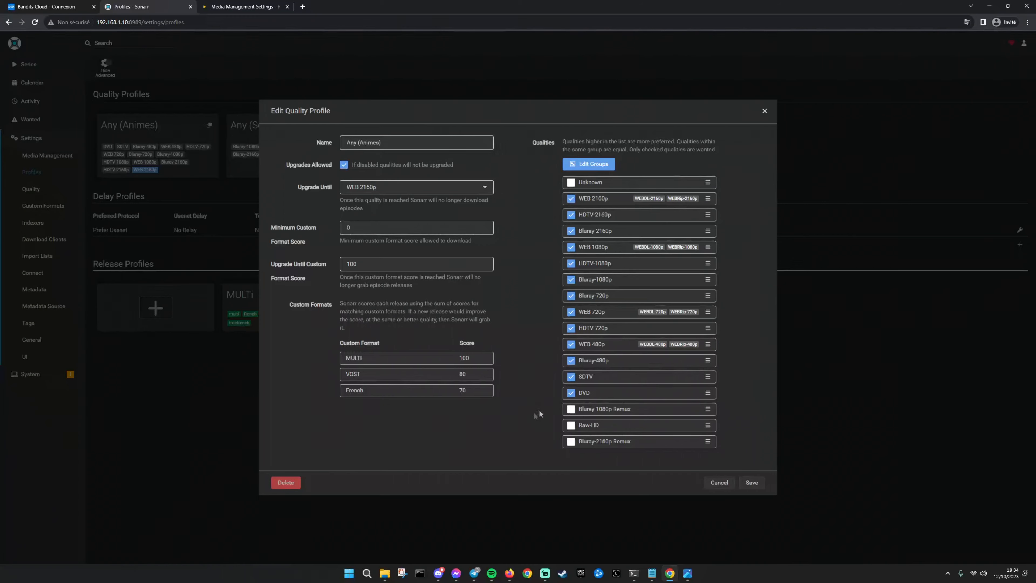
click(710, 483)
click(271, 128)
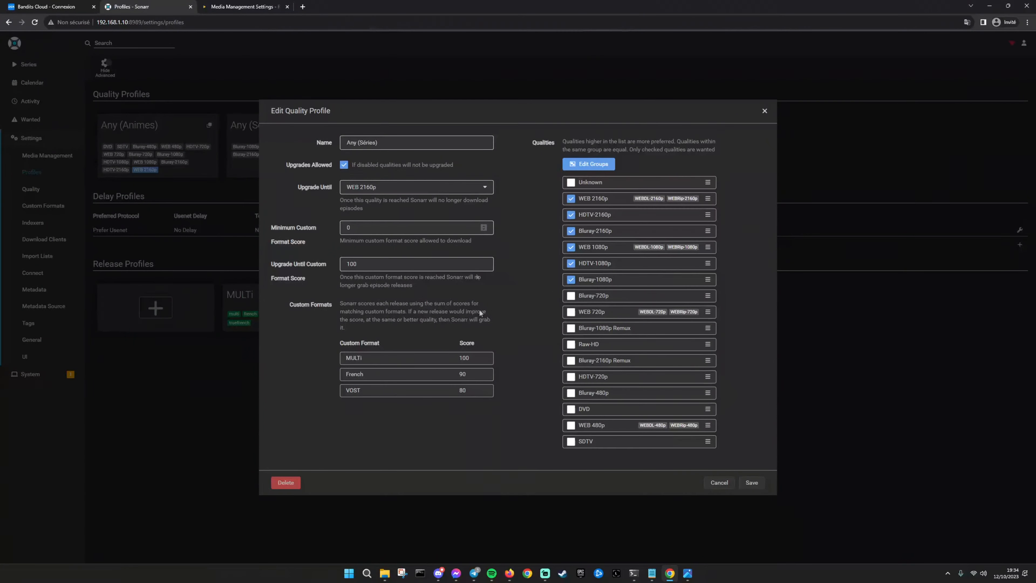
click(764, 111)
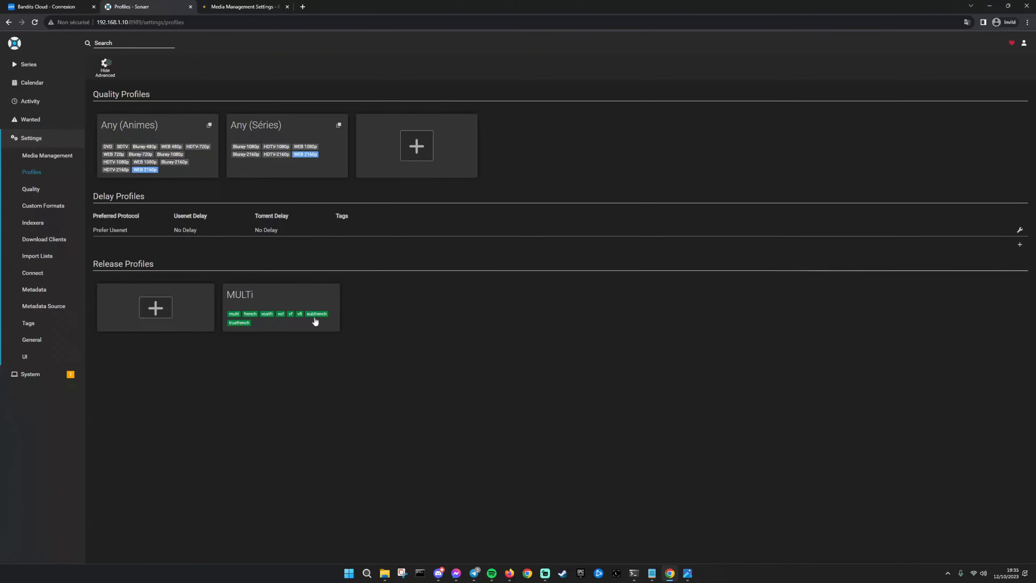
Examine the required terms of the MULTi release profile and the size limits in the Quality definitions
click(273, 299)
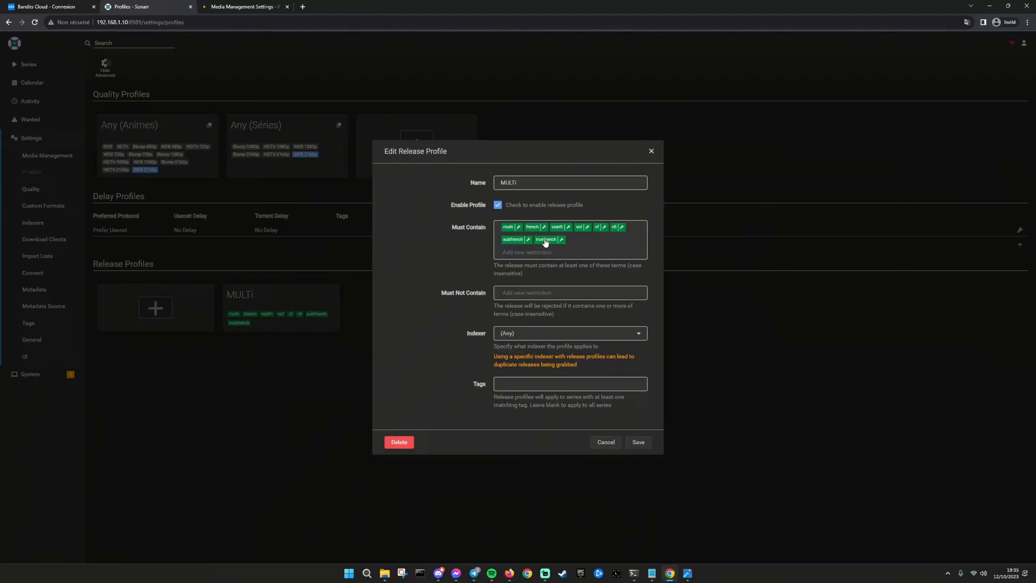
click(606, 443)
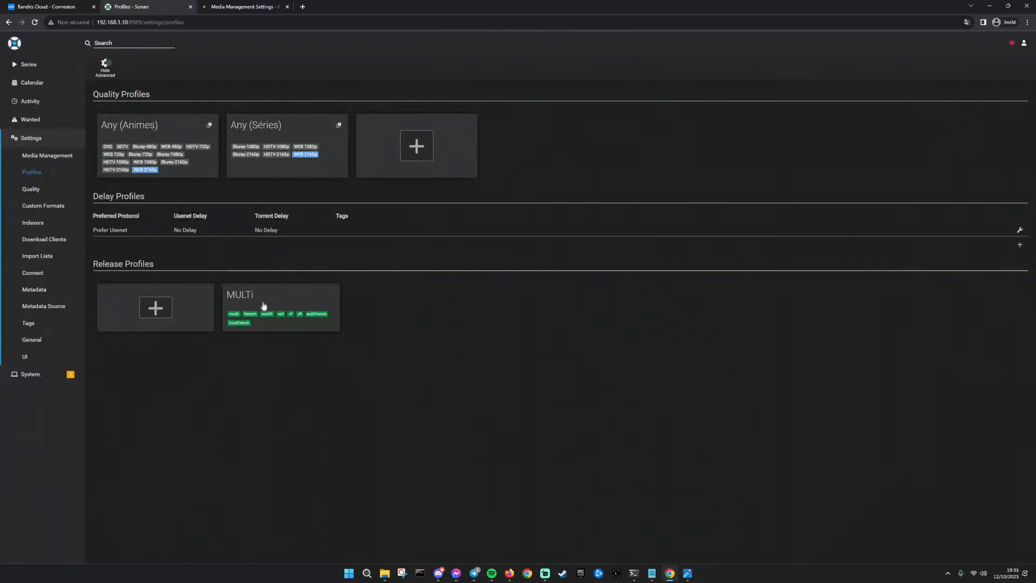
click(45, 194)
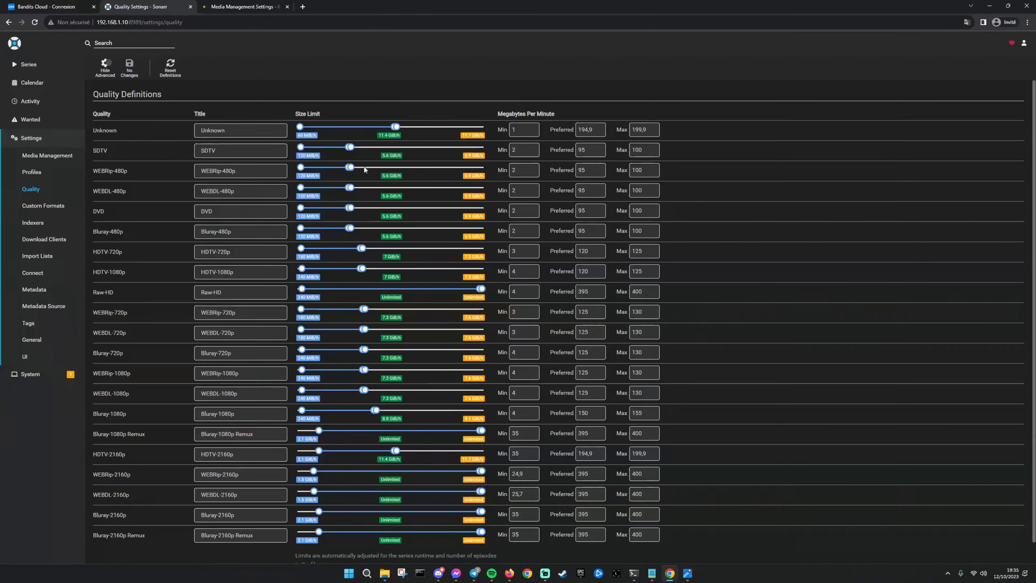
mouse_move(384, 181)
Open the Custom Formats settings, view the condition types offered for a new custom format, and cancel its creation
click(48, 207)
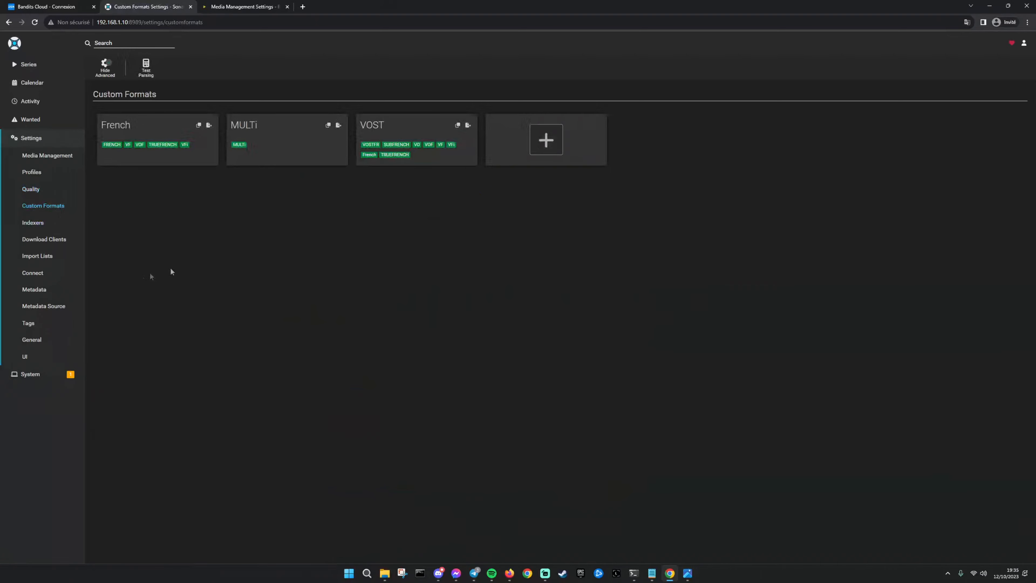
click(527, 137)
click(457, 244)
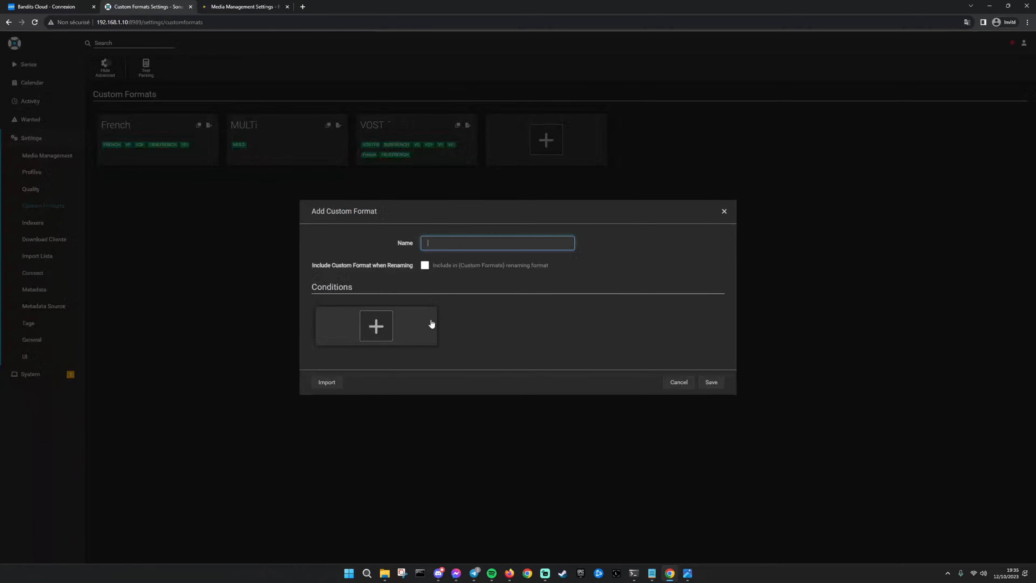
click(385, 330)
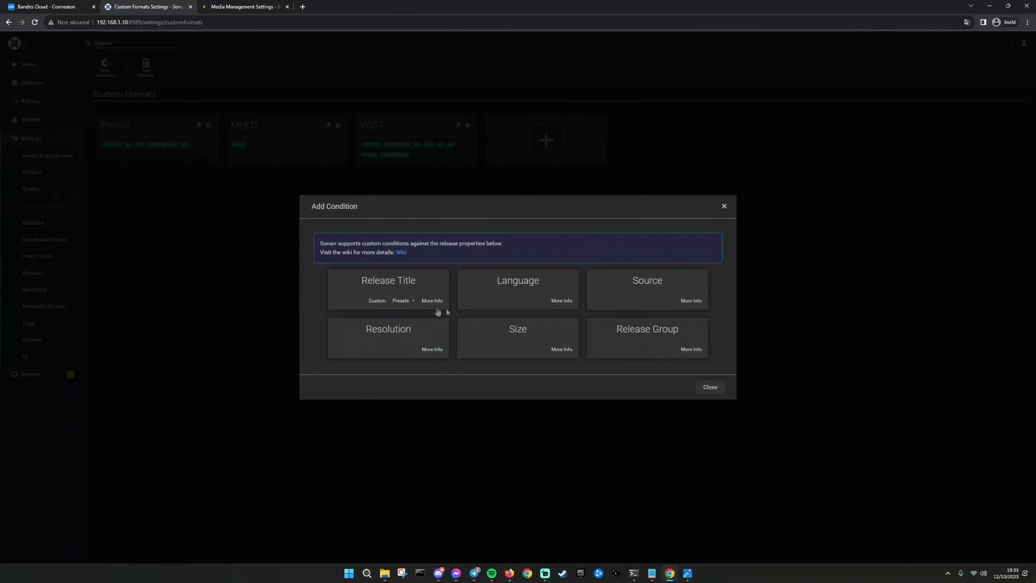
click(711, 387)
click(679, 383)
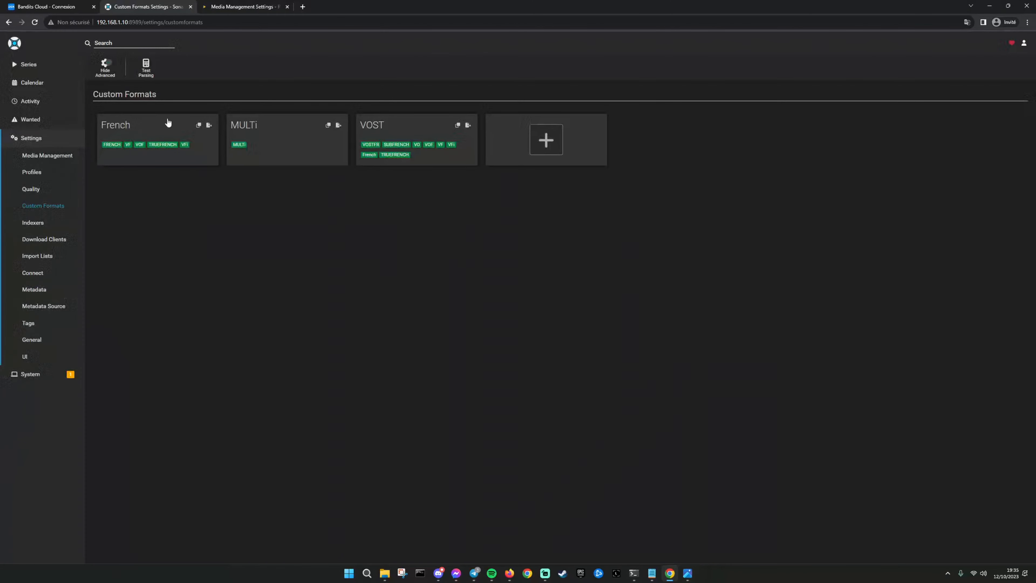
Examine the French custom format's conditions, including the regular expression of its VFi release title condition, and leave them unsaved
click(164, 131)
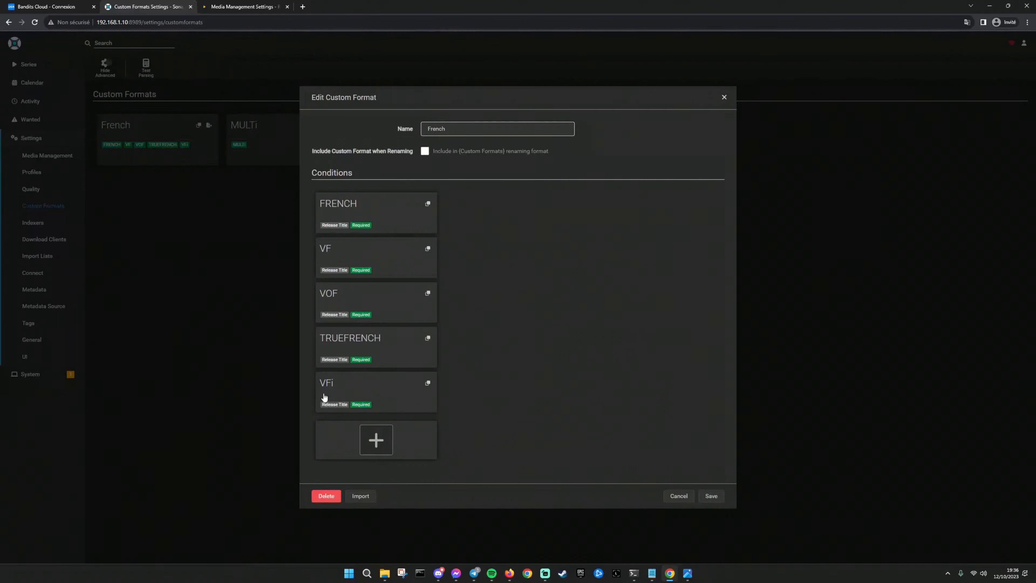
click(359, 392)
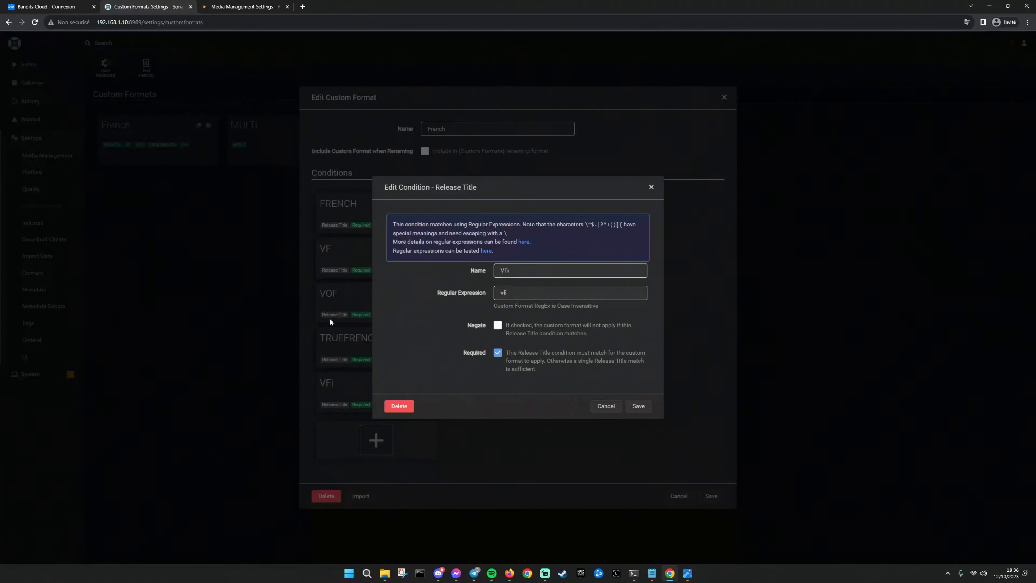
click(606, 406)
click(677, 496)
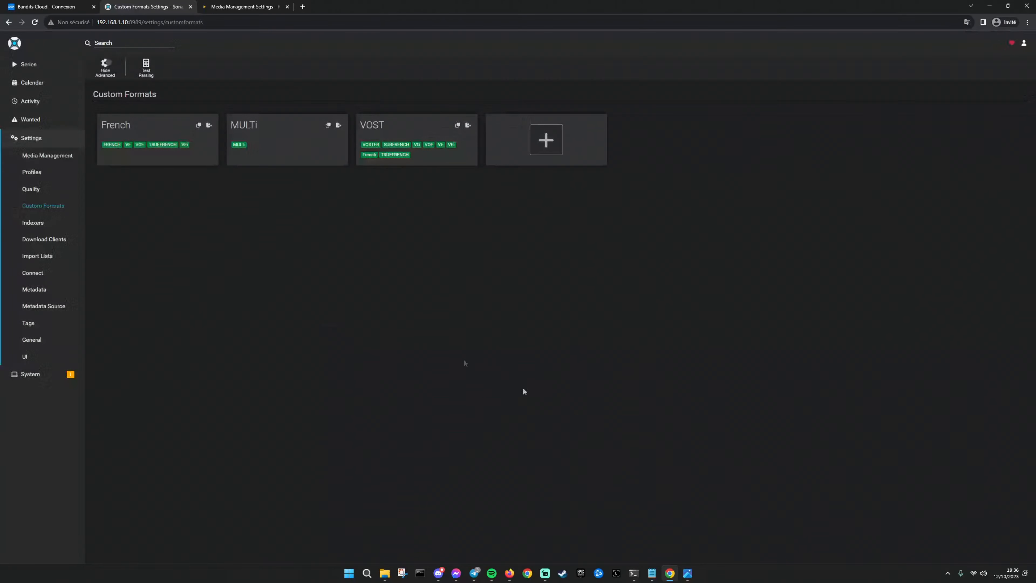
Examine the conditions of the MULTi and VOST custom formats and close both without saving
click(271, 135)
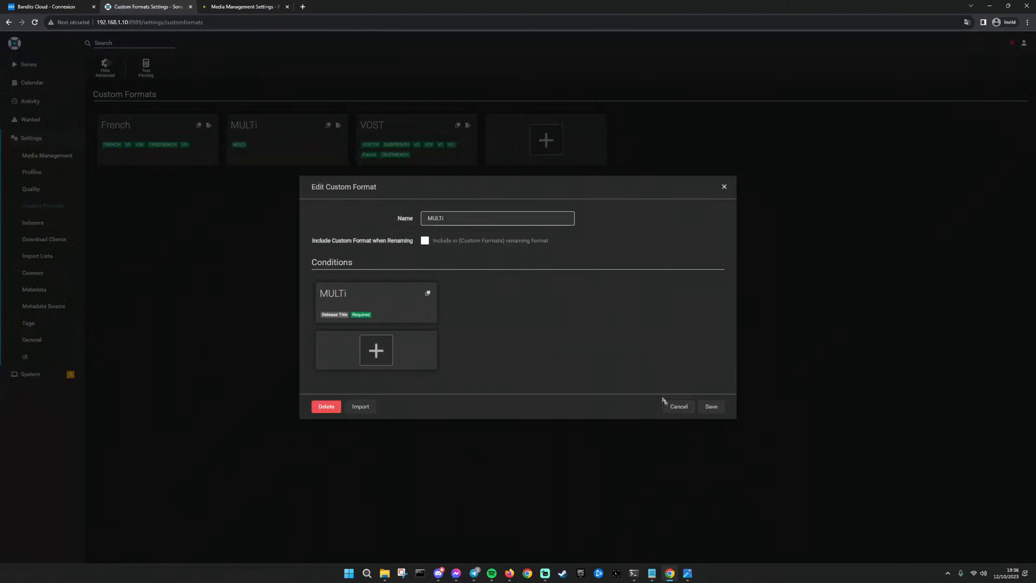
click(678, 406)
click(408, 150)
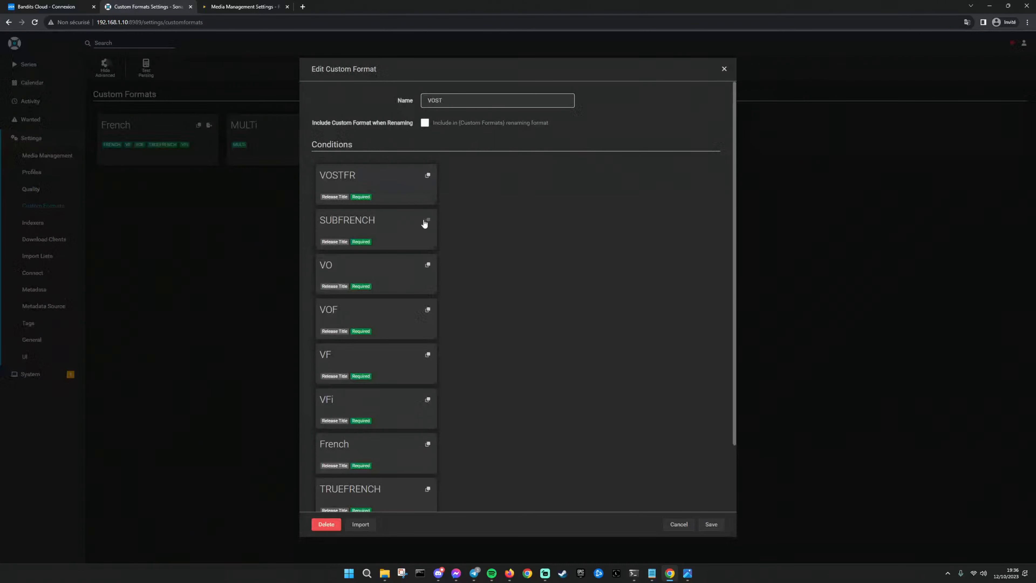
scroll(395, 194, down, 1)
scroll(395, 197, up, 1)
scroll(378, 277, down, 3)
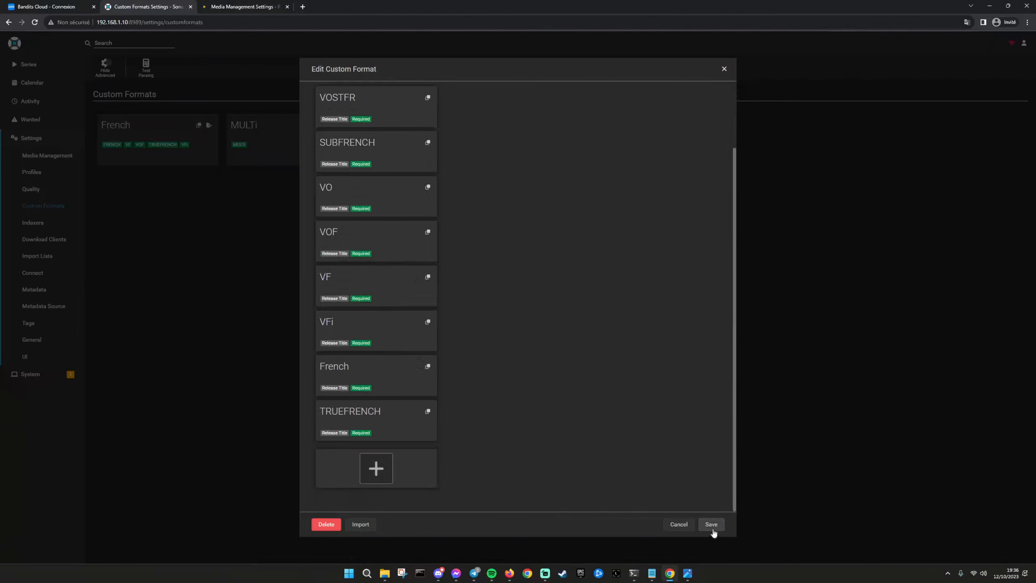
click(686, 527)
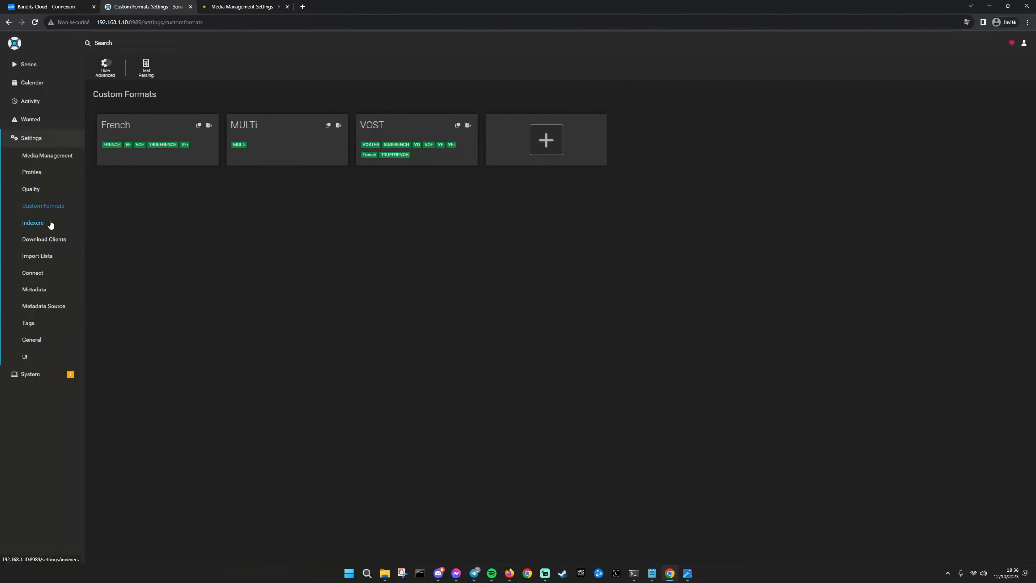
Go back to the Profiles settings and review the custom format scores and qualities of the Any (Animes) quality profile
click(34, 174)
click(143, 126)
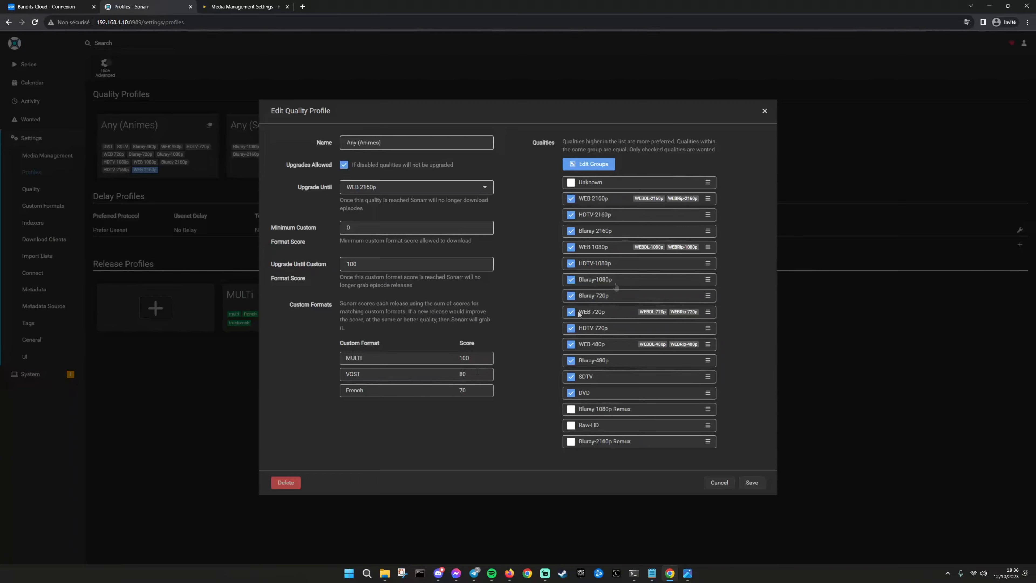
click(765, 111)
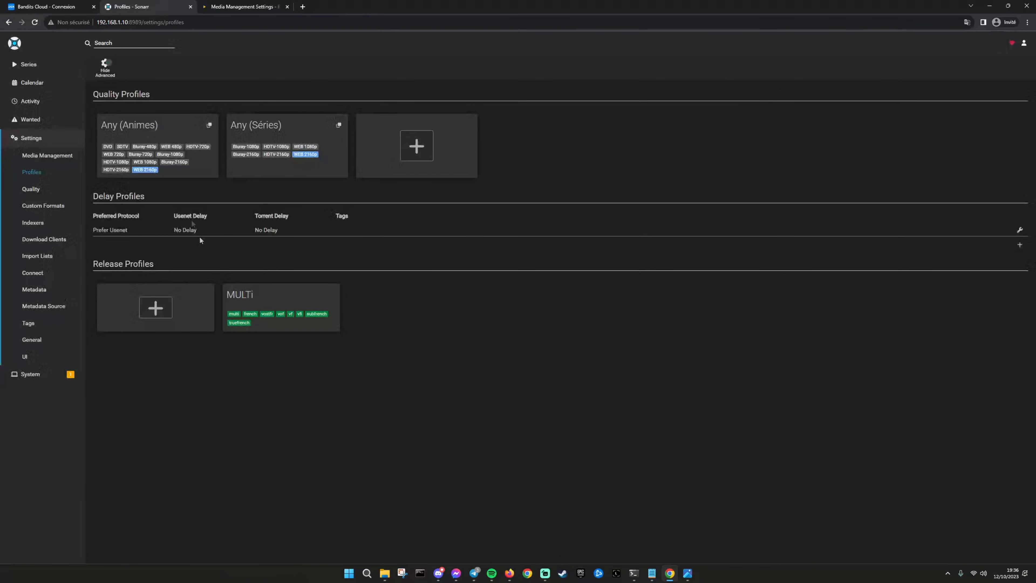
Open Sonarr's Indexers settings and examine the configured indexers and their options
click(33, 224)
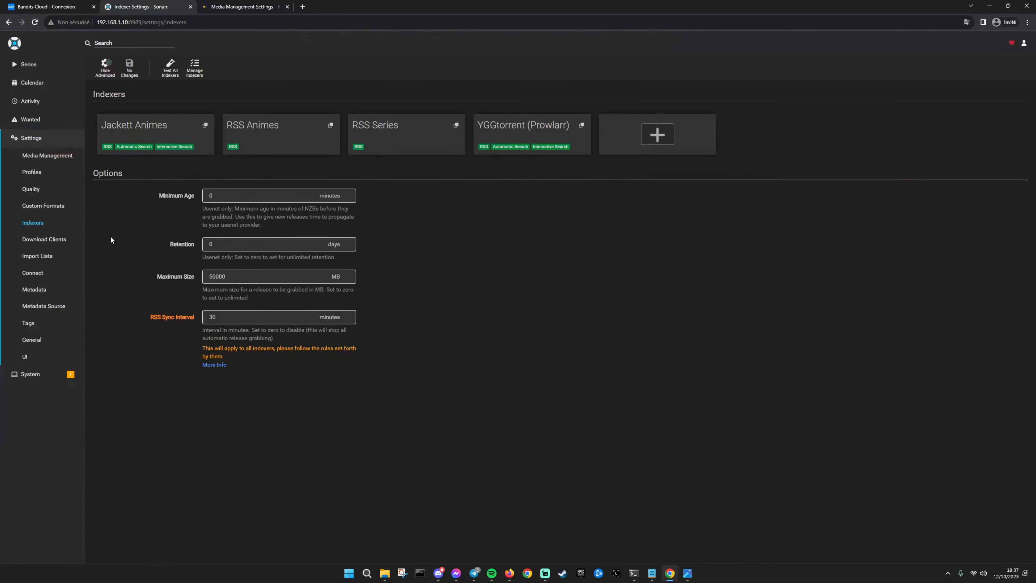
Open the Download Clients settings, examine the qBittorrent (Animes) client's connection, category and completed-download options, and close it without saving
click(56, 244)
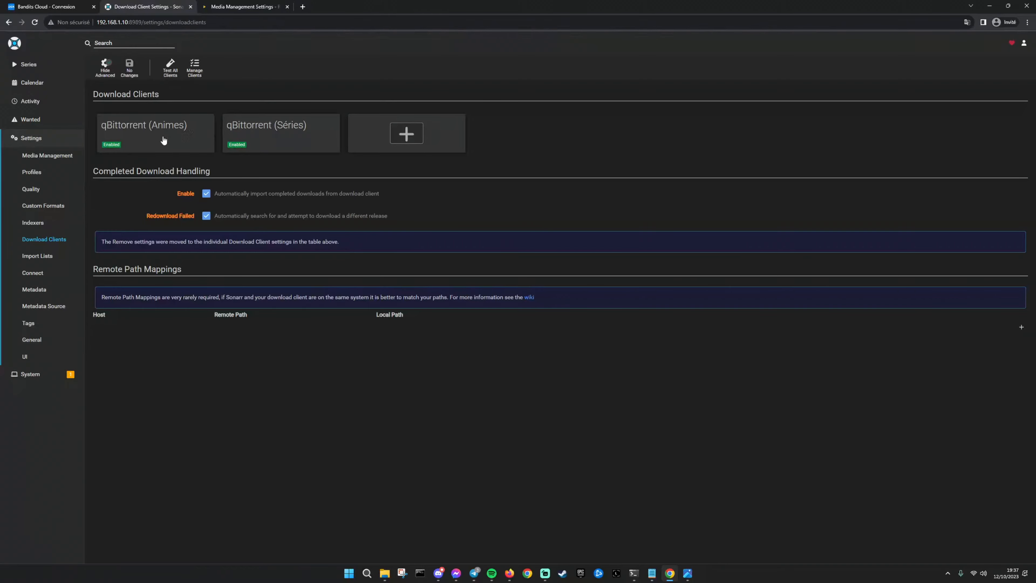
click(163, 139)
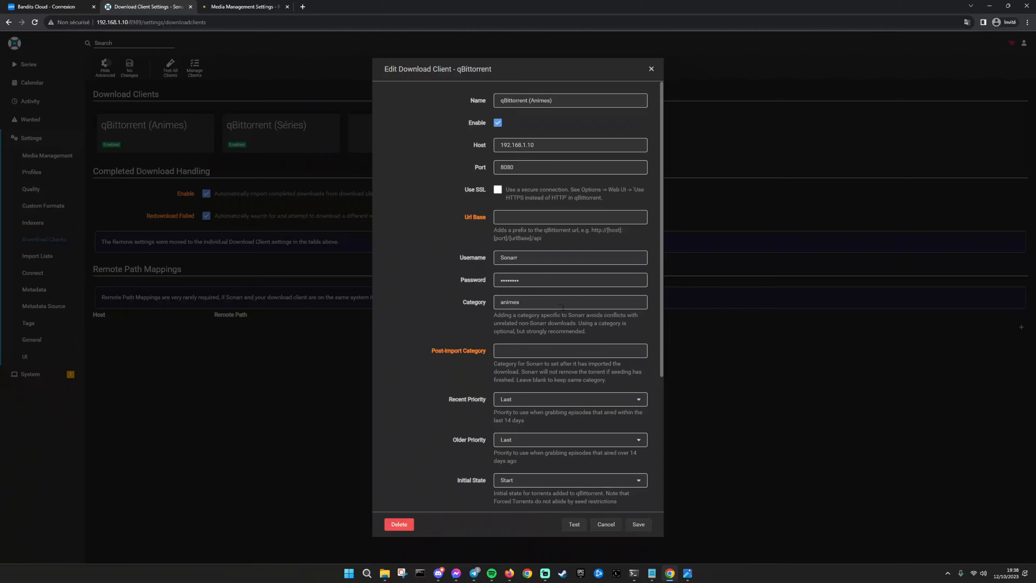
scroll(488, 331, down, 5)
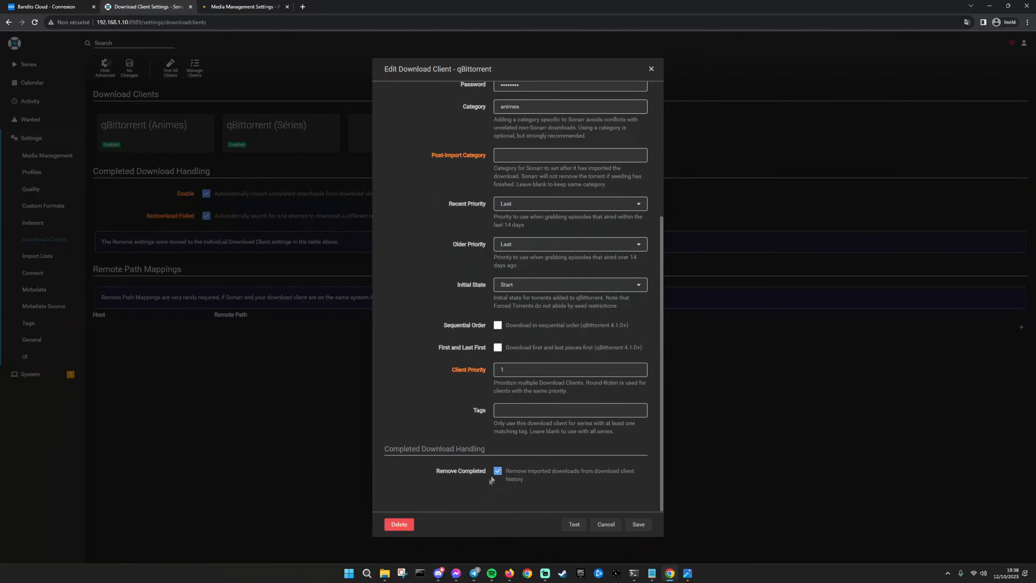
scroll(495, 474, up, 2)
scroll(496, 473, down, 2)
scroll(488, 478, up, 4)
scroll(551, 489, down, 4)
click(605, 525)
Examine the connection, category and priority settings of the qBittorrent (Séries) download client and close it without saving
click(286, 141)
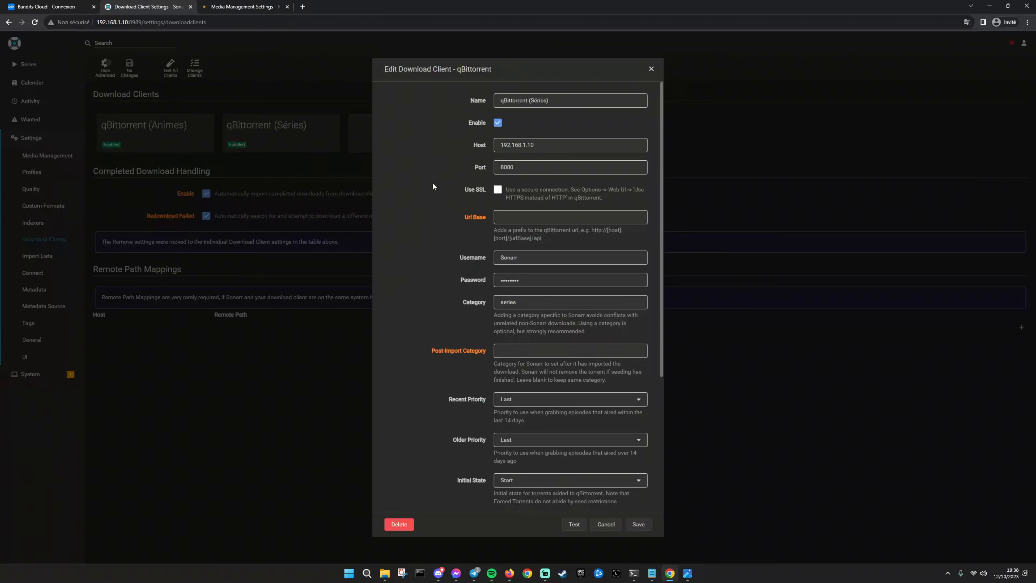
scroll(432, 186, down, 3)
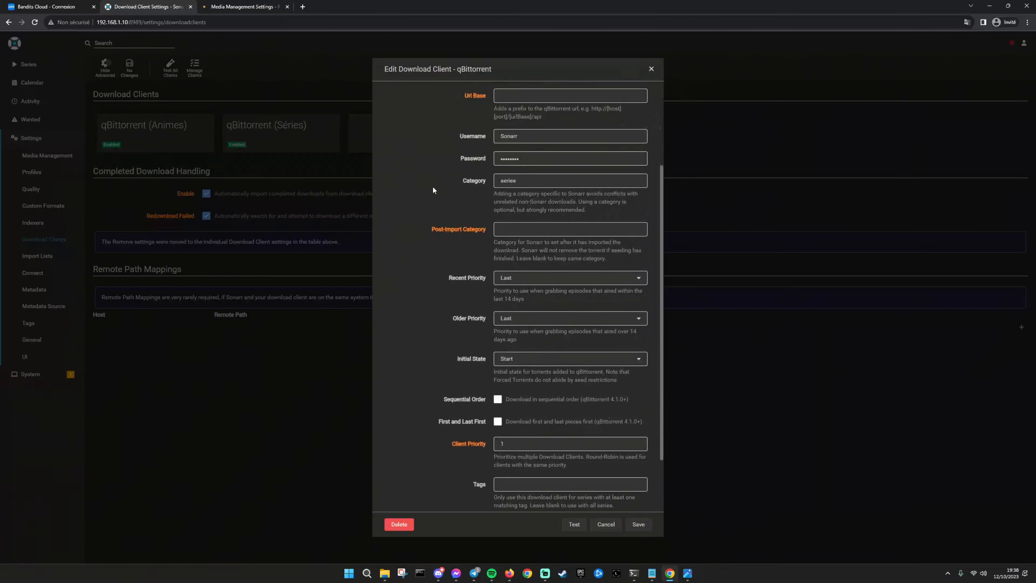
scroll(433, 185, down, 3)
click(606, 524)
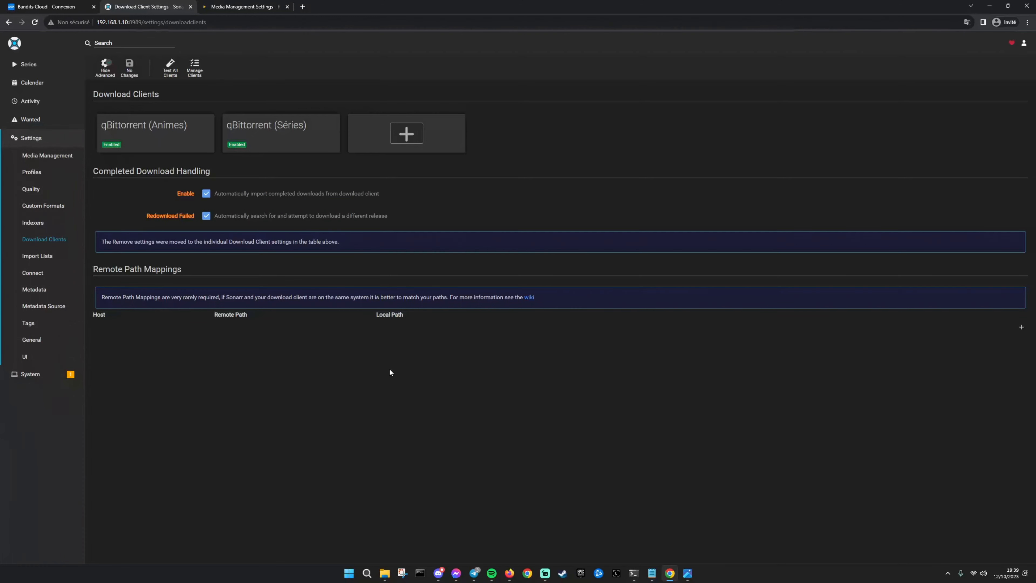
Search the web for "trash tutorial" in a new browser tab and look through the results
click(302, 7)
text(trash tu)
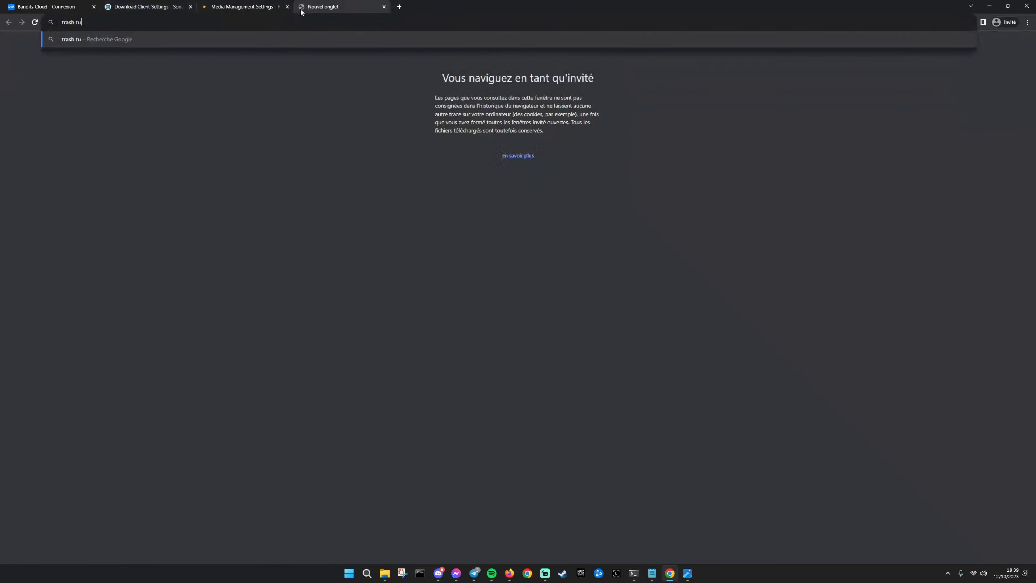
text(torial)
key(Return)
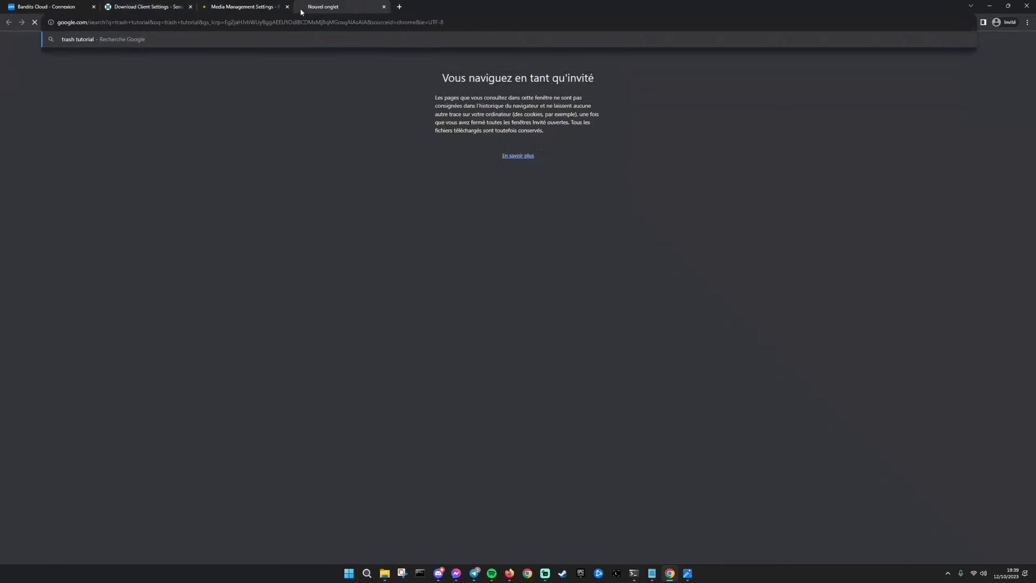
click(563, 418)
scroll(448, 420, down, 5)
scroll(286, 286, up, 5)
Refine the web search to "trash tutorial sonarr" and open the TRaSH Guides page for Sonarr
click(164, 49)
text(sonarr)
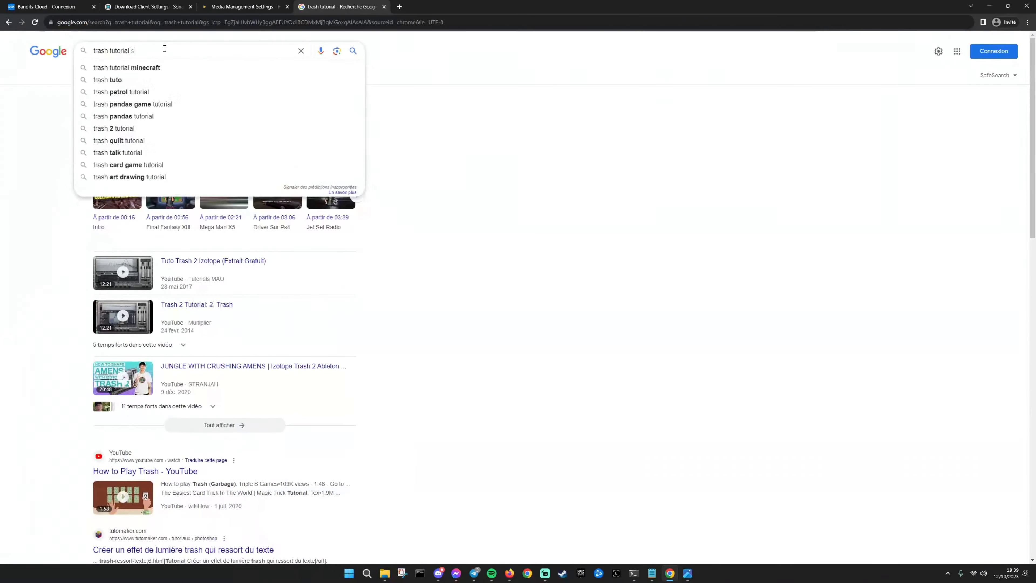
key(Return)
click(112, 128)
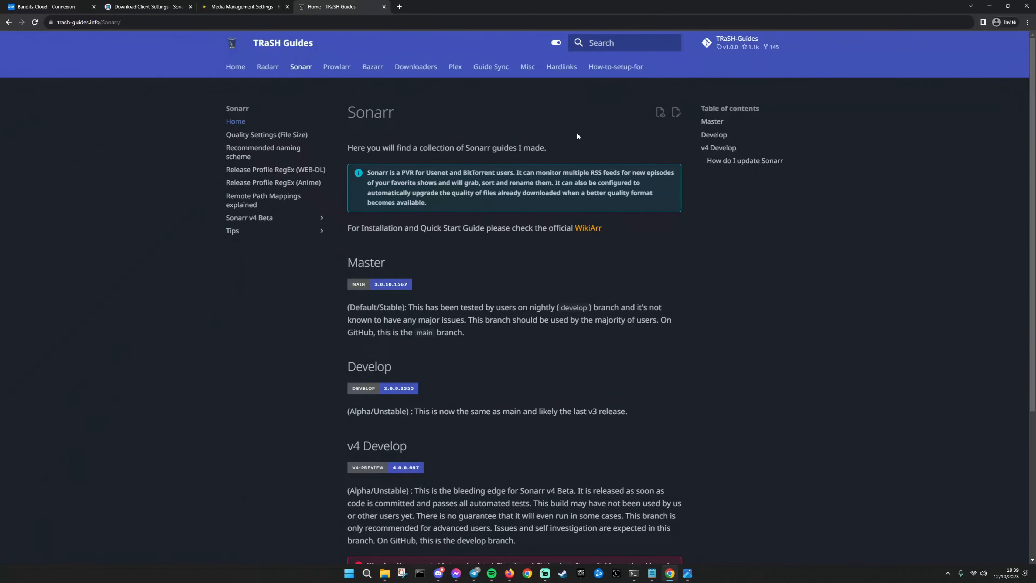
Return to Sonarr and look through its Import Lists, Connect, Metadata, Metadata Source, Tags and UI settings
click(159, 9)
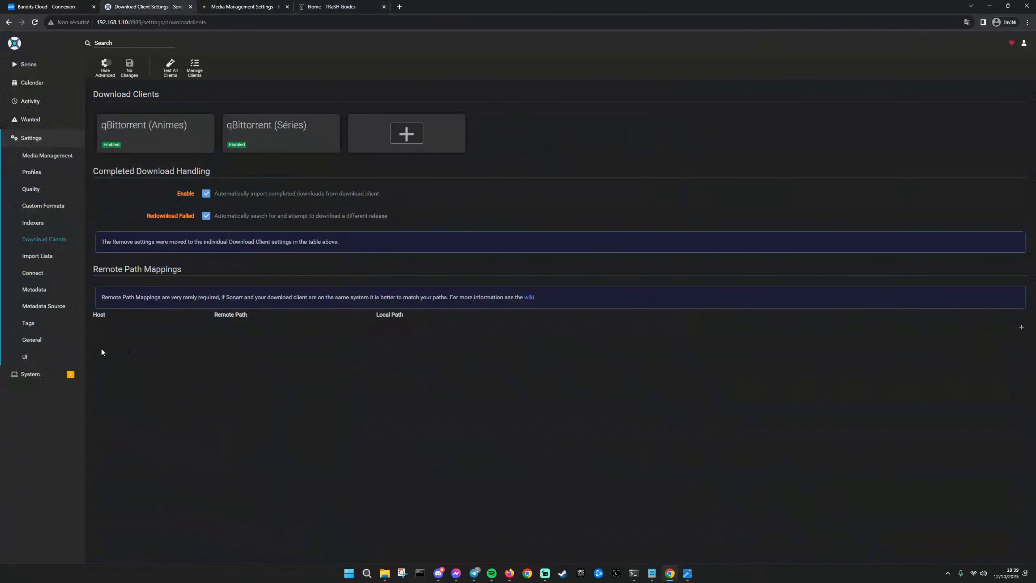
click(40, 260)
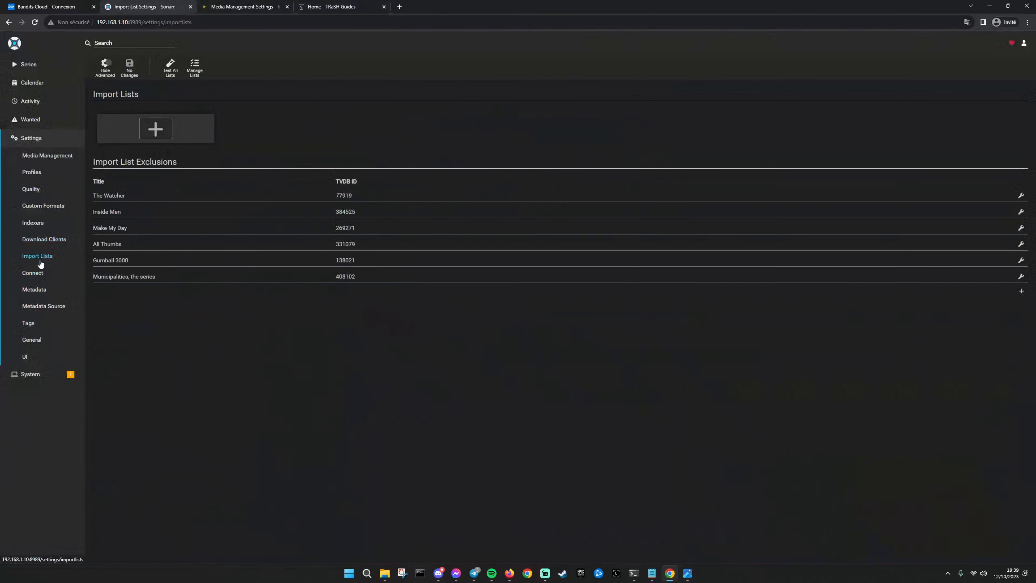
click(40, 281)
click(40, 291)
click(44, 308)
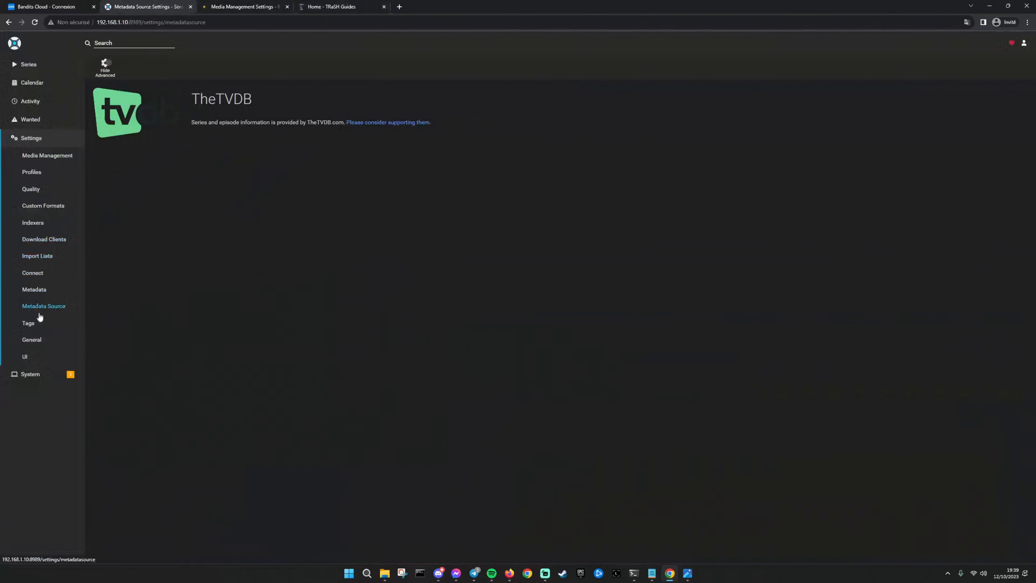
click(32, 326)
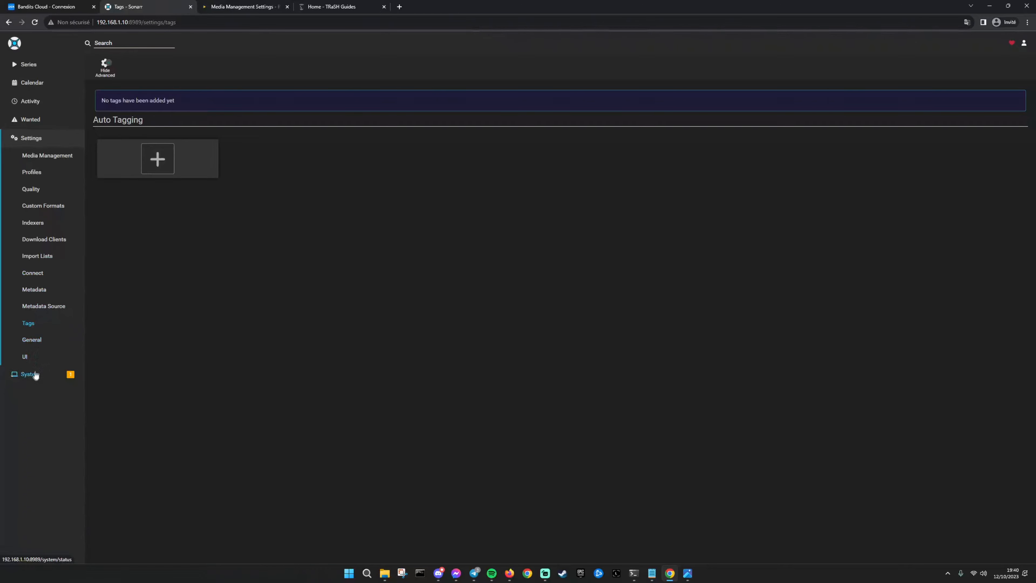
click(25, 357)
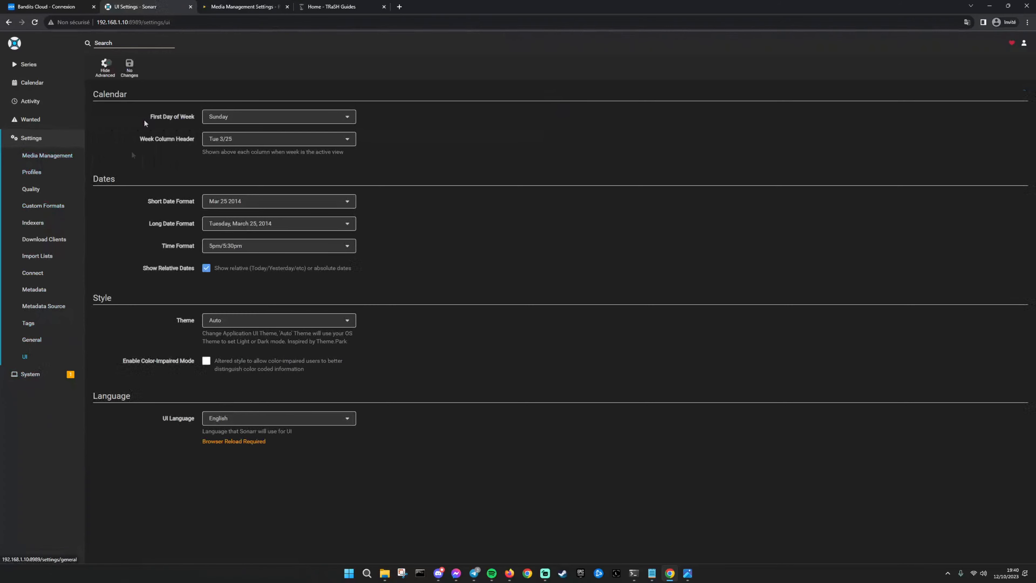
Go back to the Indexers settings, examine the form for adding a Torznab indexer, and leave it unsaved
click(49, 224)
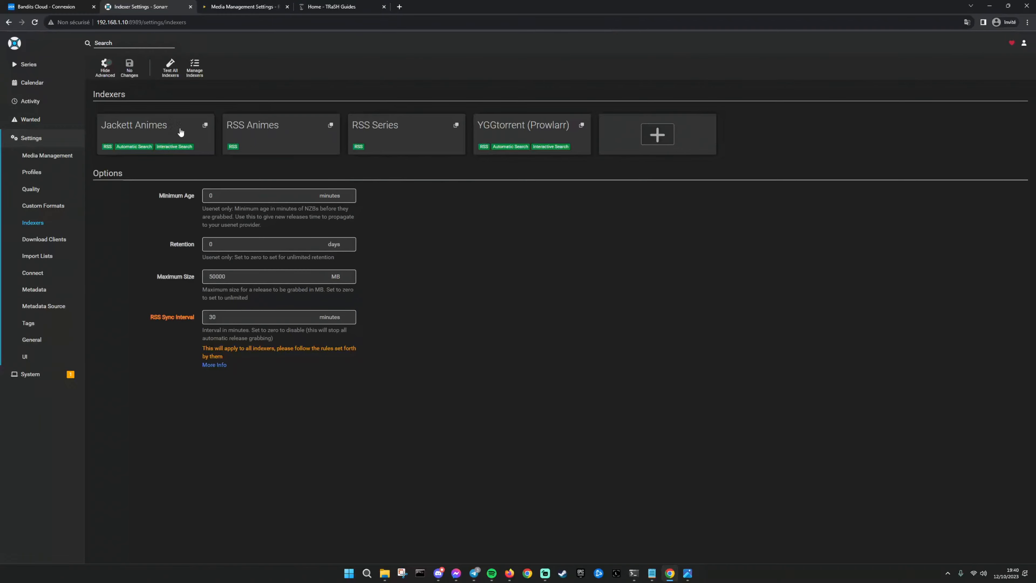
click(636, 143)
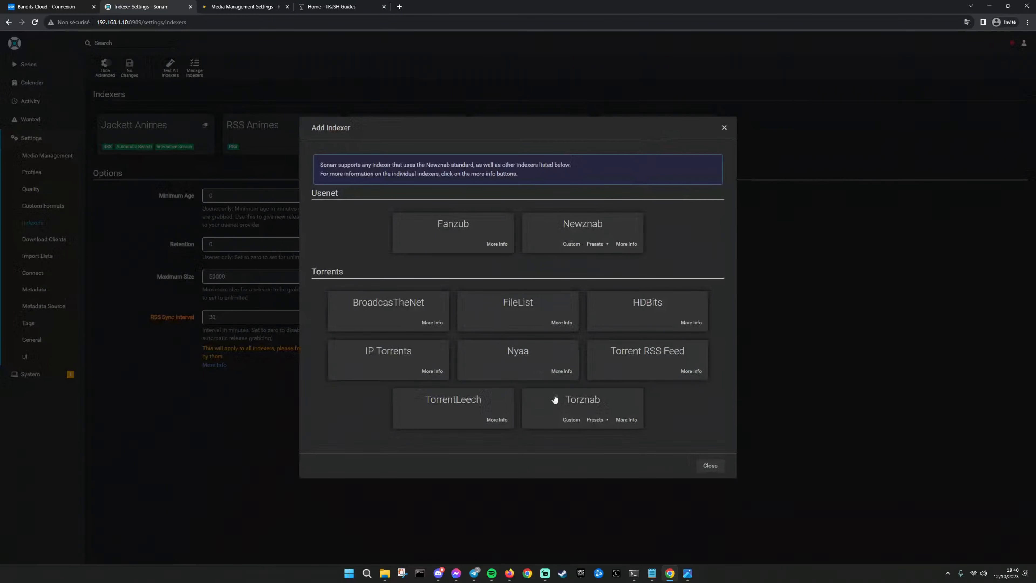
click(563, 408)
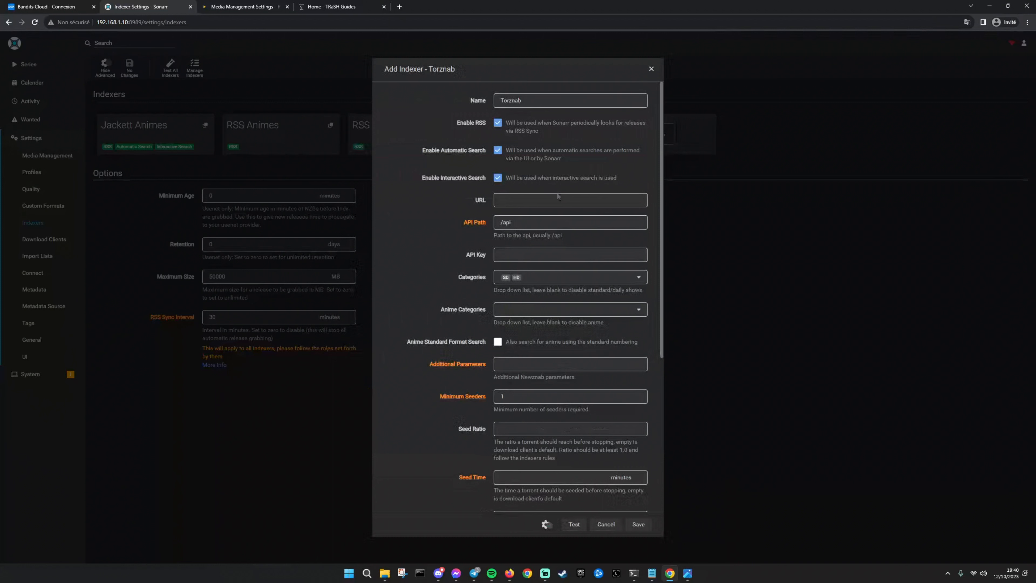
click(534, 200)
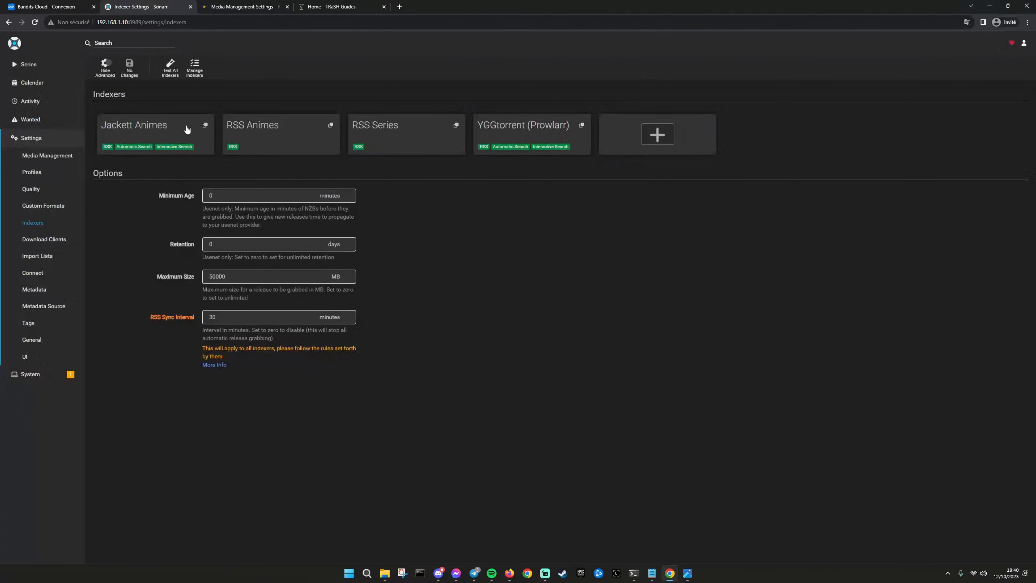
Open the Jackett Animes indexer and review which anime categories are selected
click(186, 124)
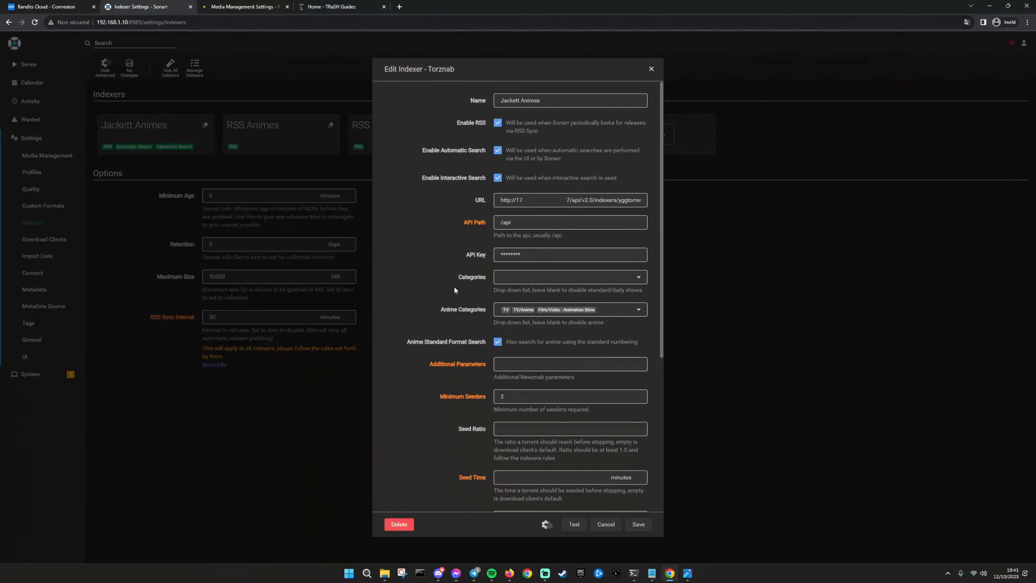
click(632, 311)
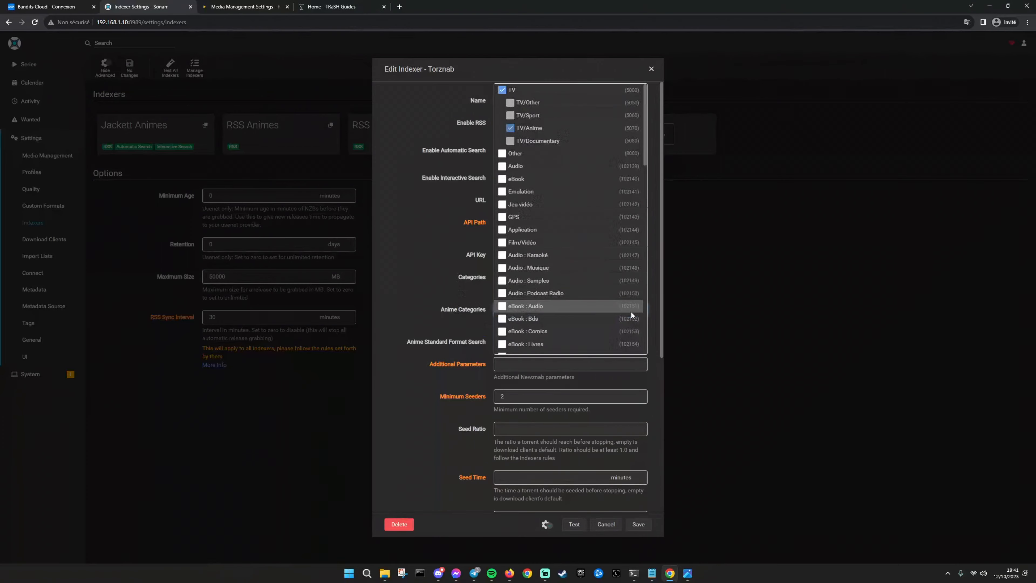
scroll(522, 172, down, 10)
scroll(524, 210, up, 5)
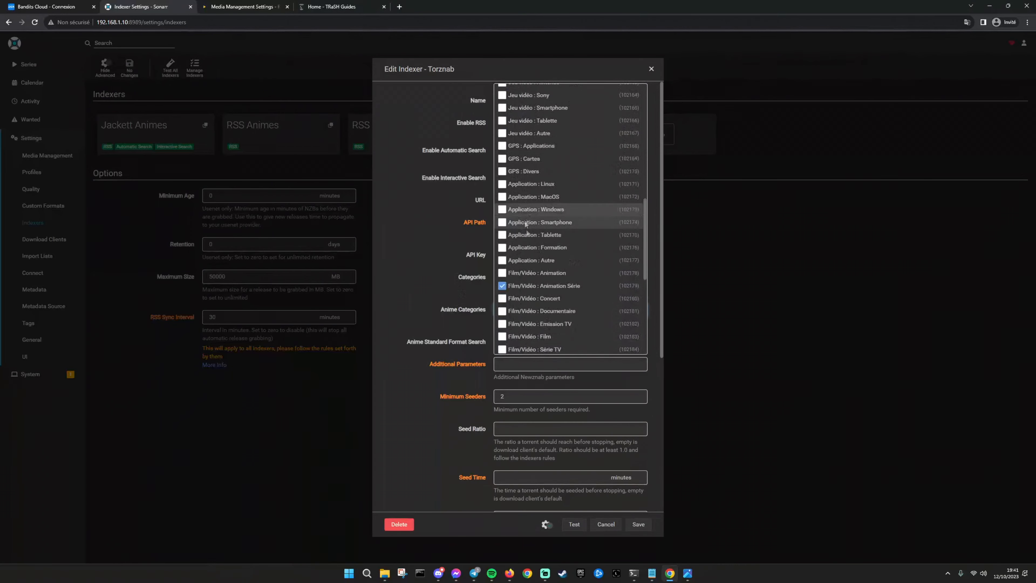
click(427, 275)
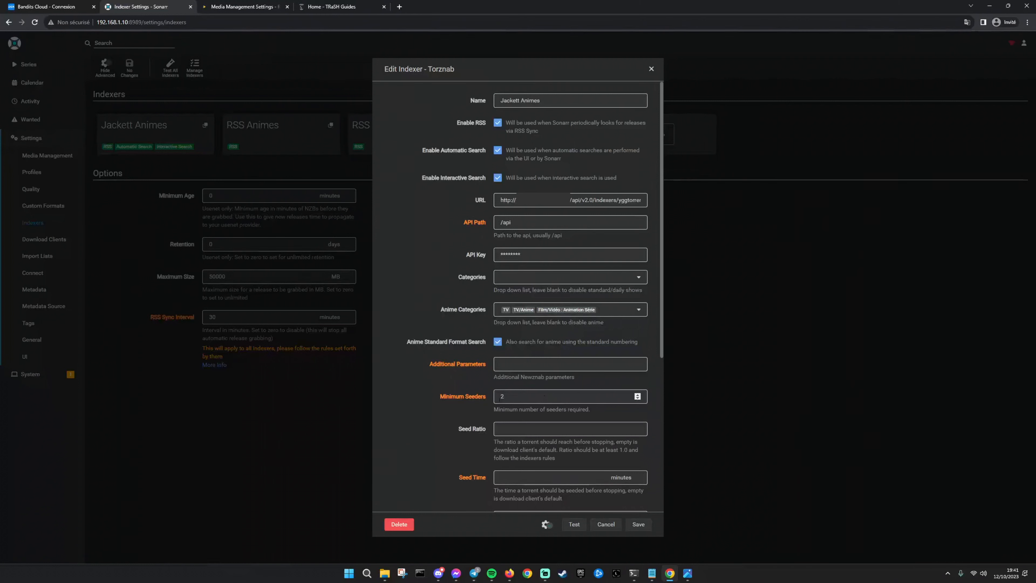
Examine the Jackett Animes indexer's seeding, priority and download client settings and close it without saving
scroll(424, 399, down, 2)
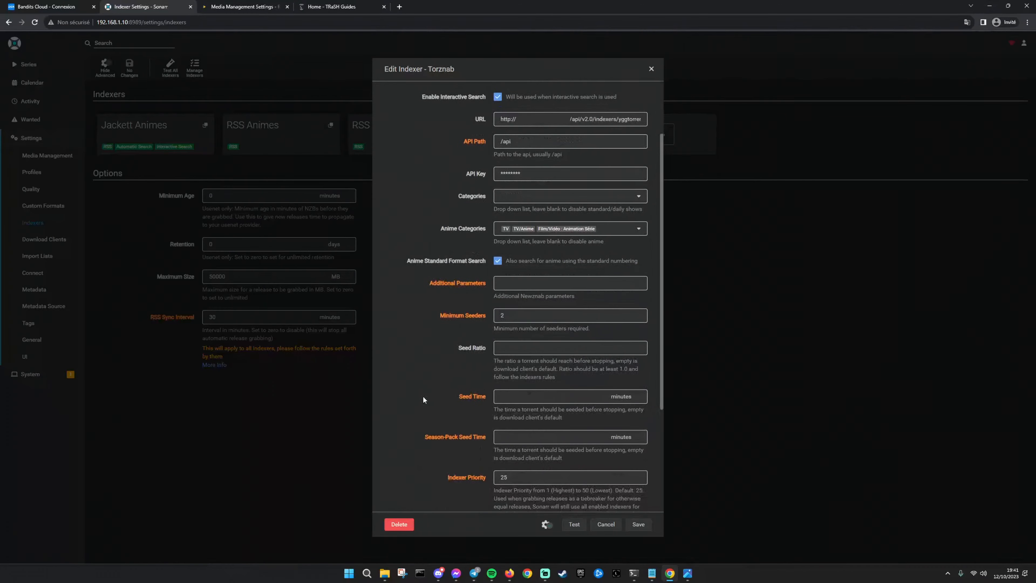
scroll(423, 396, down, 2)
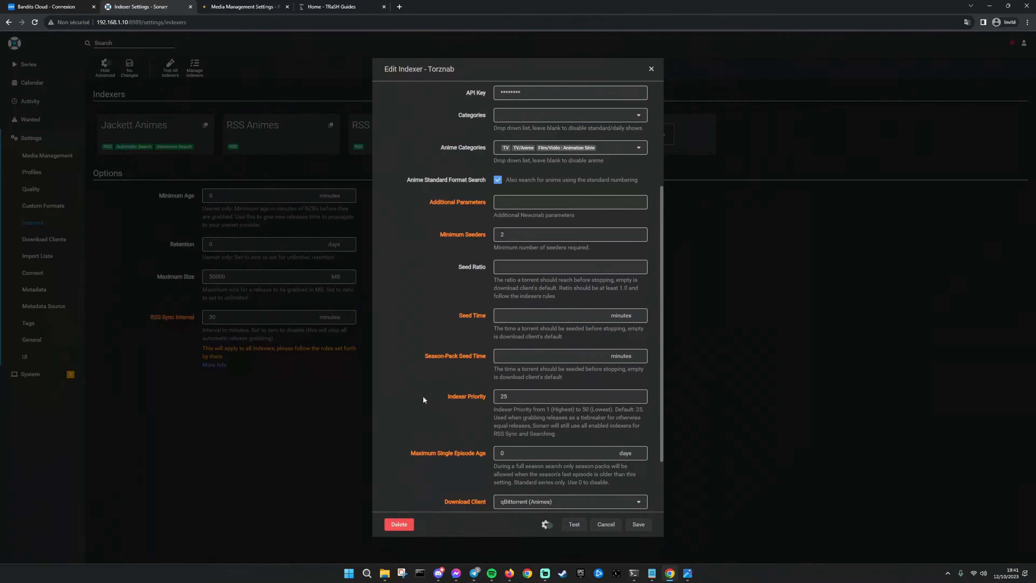
scroll(424, 397, down, 1)
scroll(423, 396, down, 1)
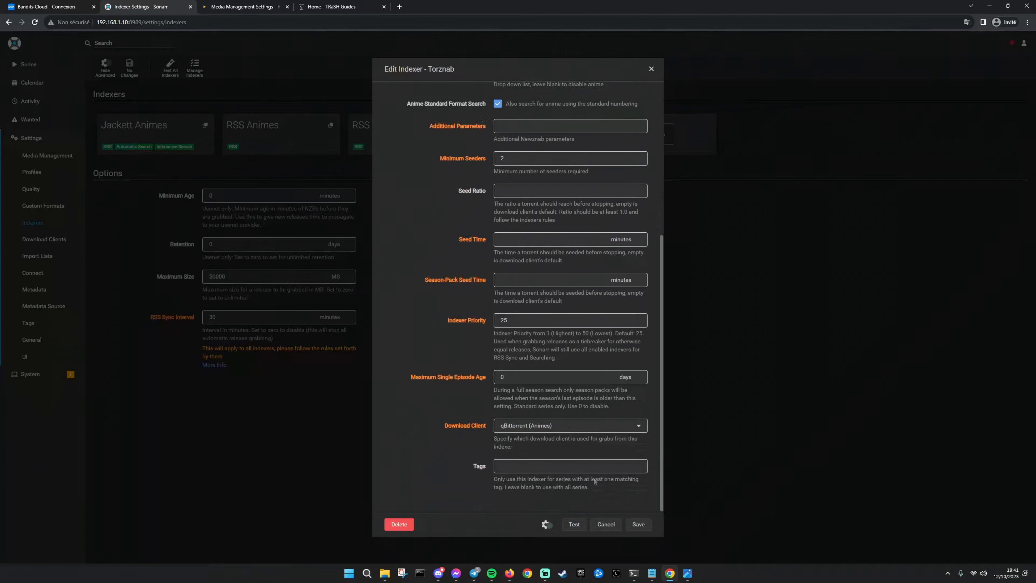
click(606, 524)
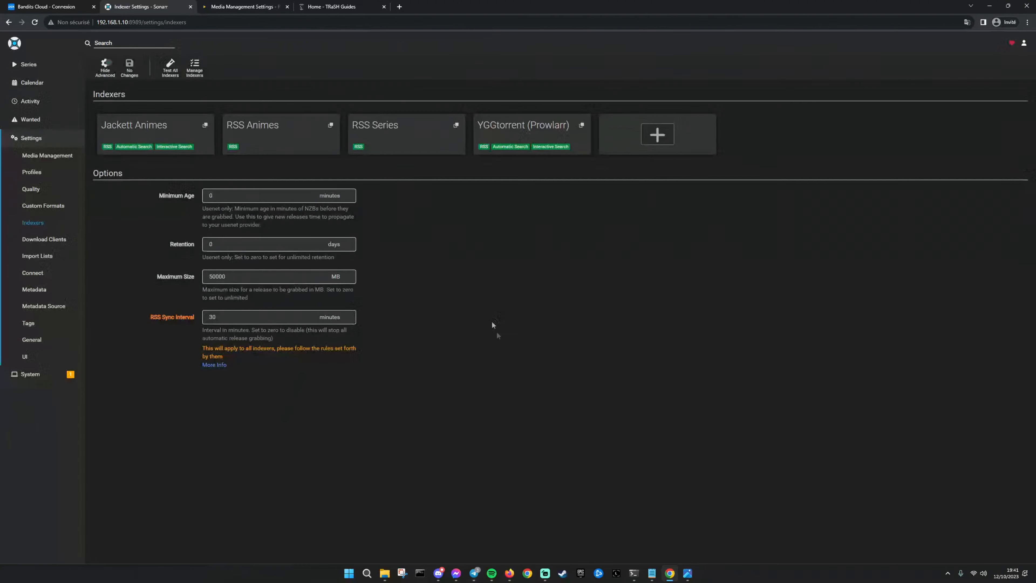
Open the YGGtorrent (Prowlarr) indexer and review which standard series categories are selected
click(530, 131)
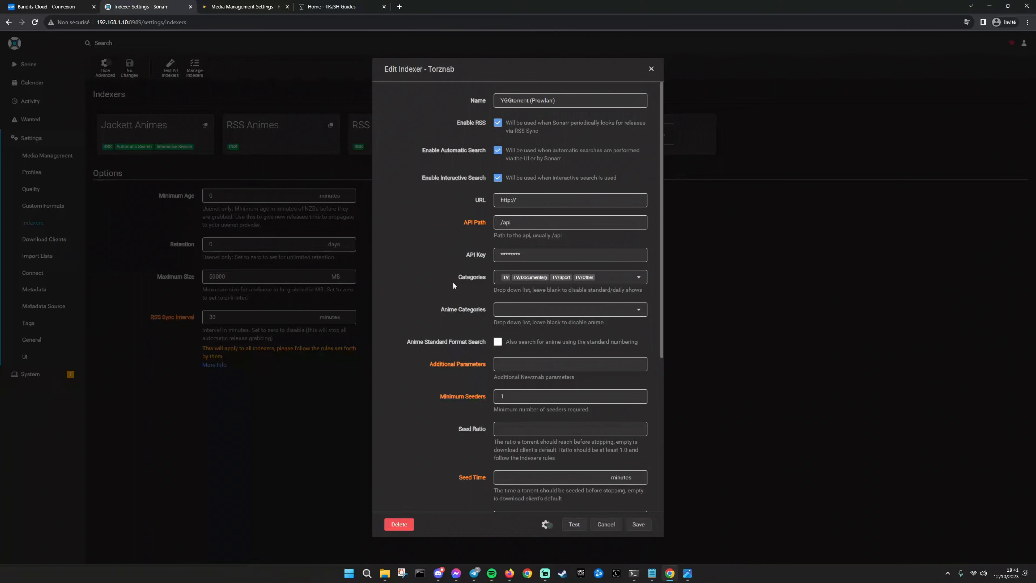
click(622, 281)
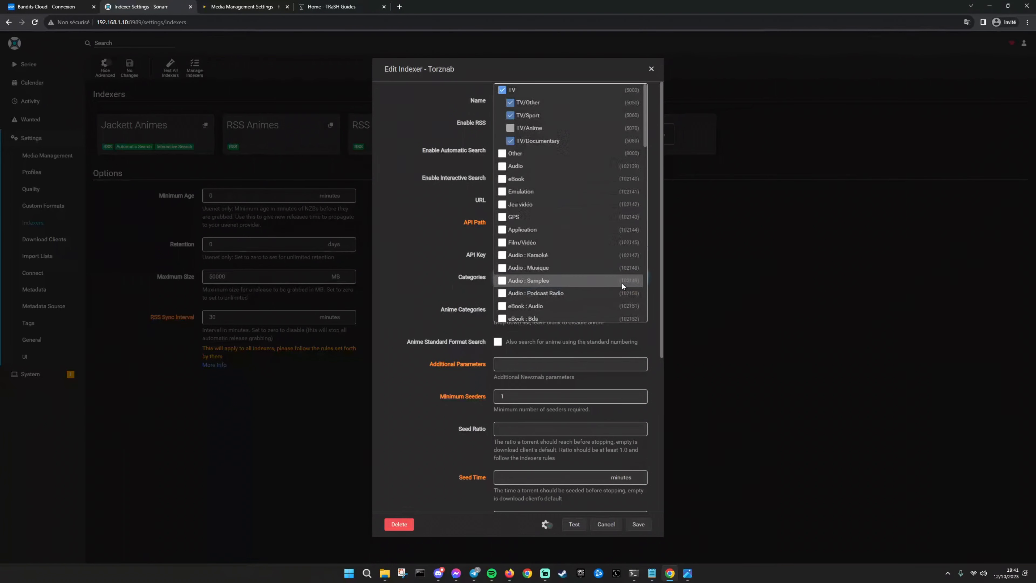
scroll(544, 165, down, 10)
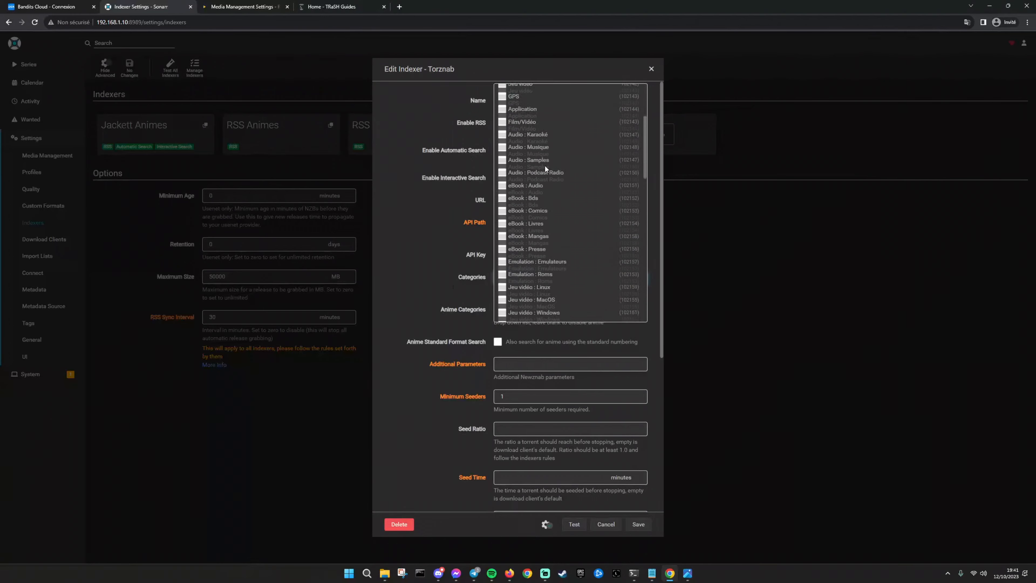
scroll(543, 167, down, 6)
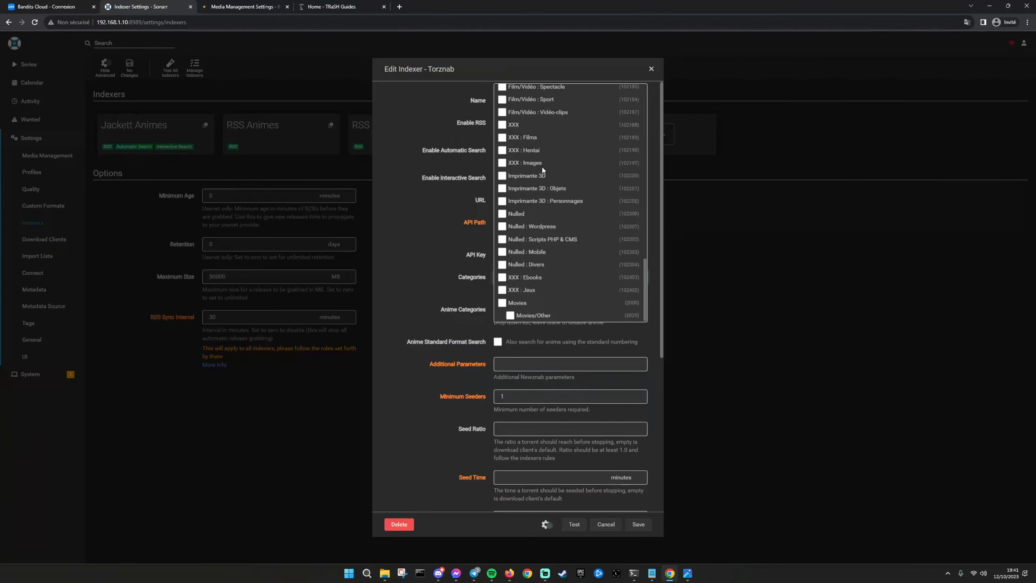
click(410, 227)
Set the YGGtorrent (Prowlarr) indexer's minimum seeders to 2 and save the indexer
scroll(412, 227, down, 3)
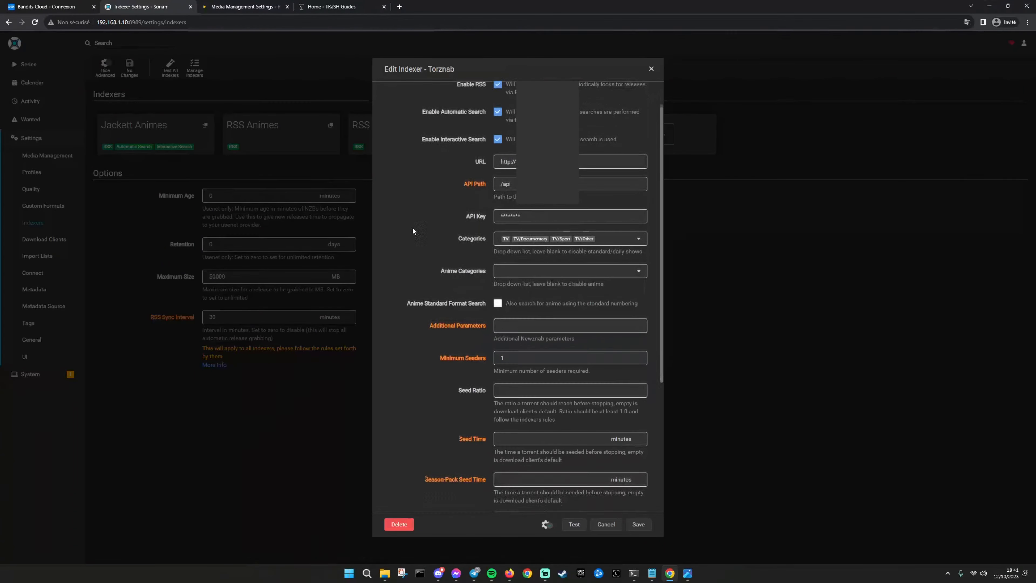
scroll(412, 227, down, 1)
click(461, 235)
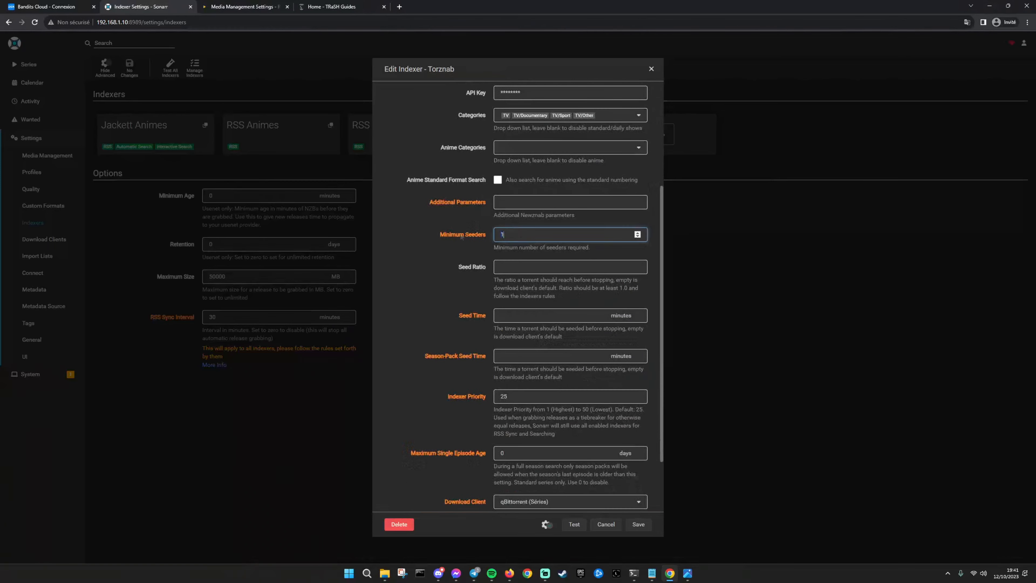
text(2)
scroll(449, 285, down, 2)
click(640, 525)
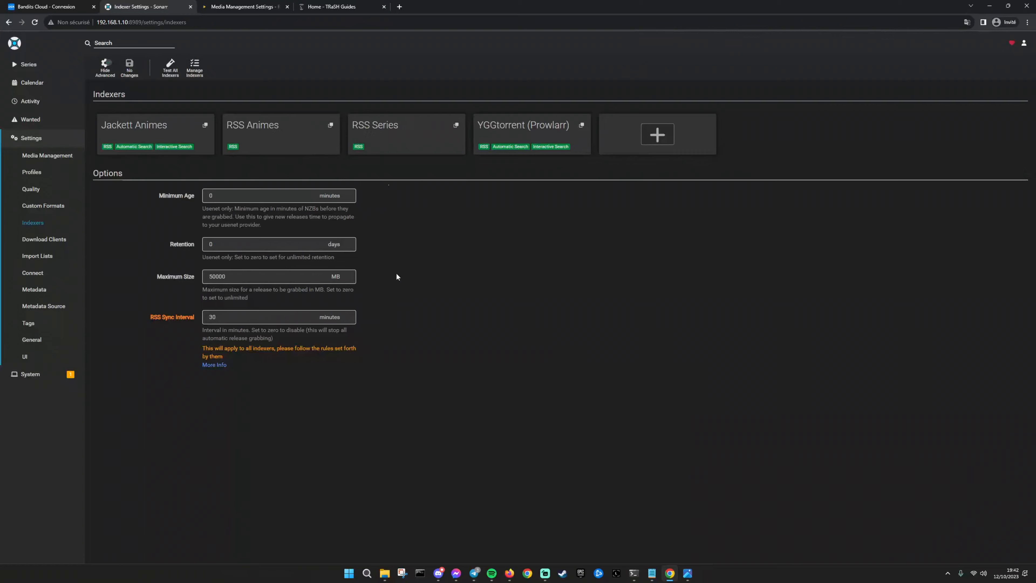
click(135, 136)
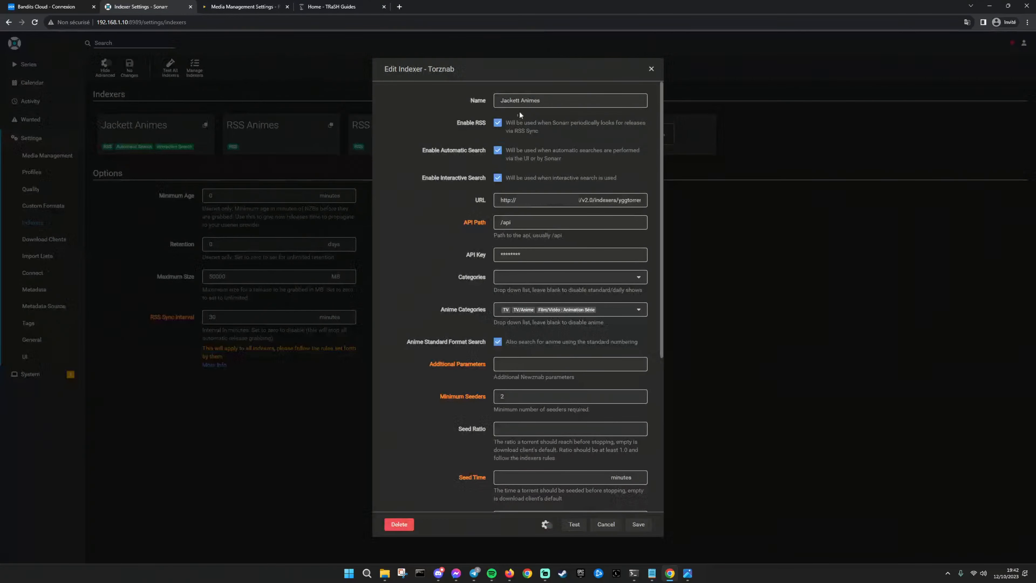
click(651, 69)
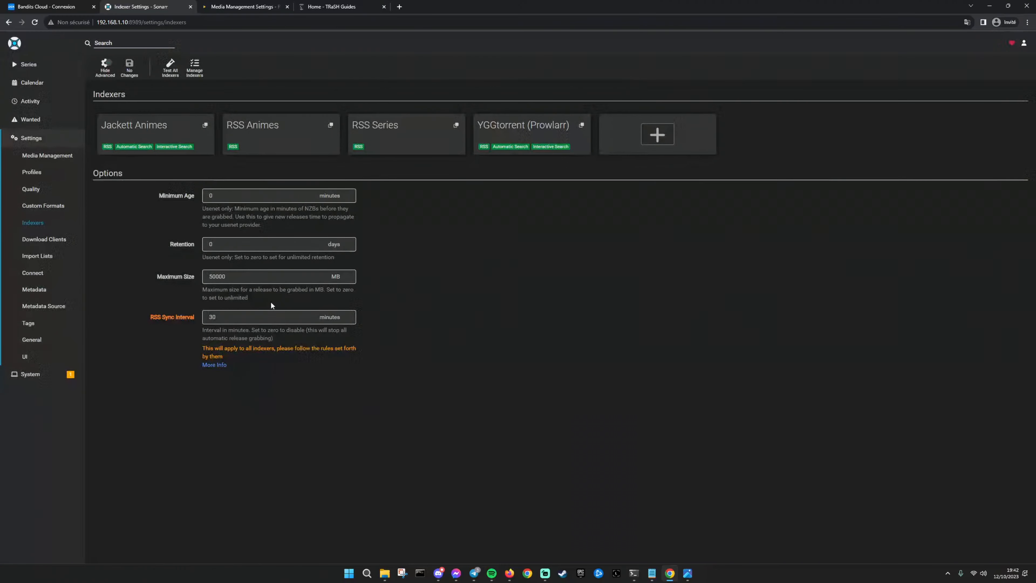
click(287, 142)
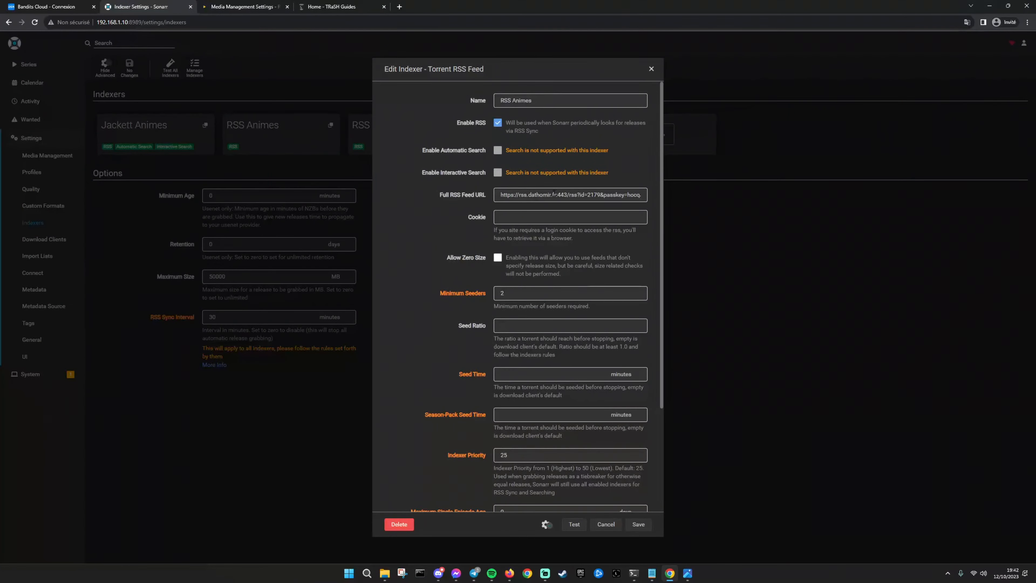
drag(567, 194, 478, 196)
key(ctrl+c)
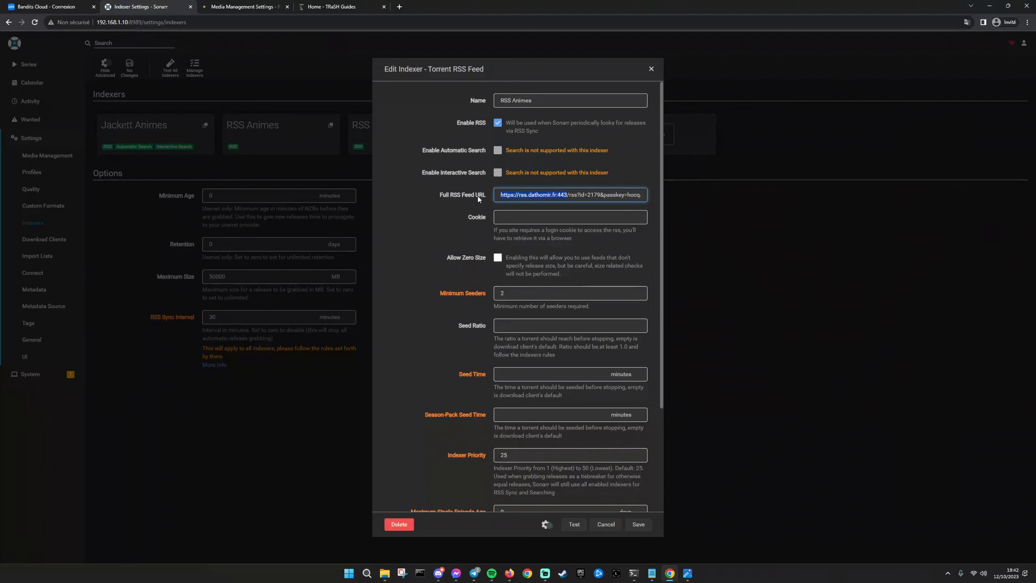
click(399, 7)
key(ctrl+v)
key(Return)
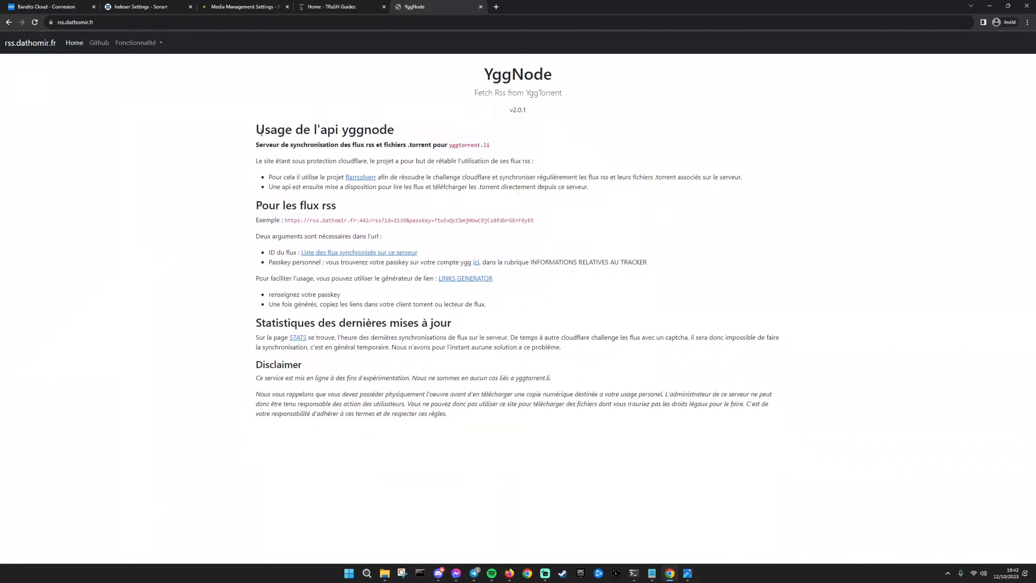
Return to the RSS Animes indexer, review its seeding, priority and episode age settings, and close it without saving
click(145, 6)
click(472, 210)
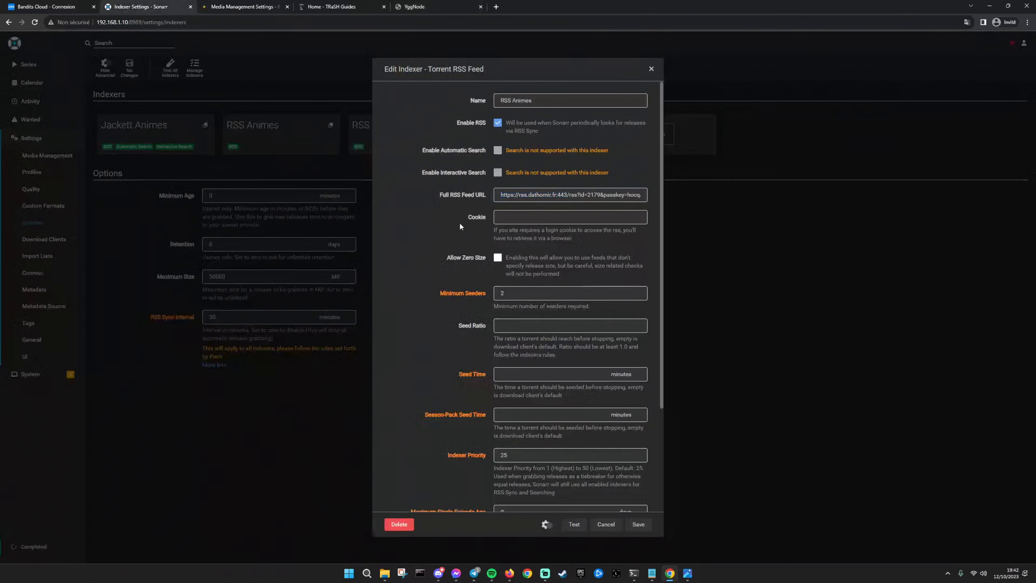
scroll(449, 288, down, 1)
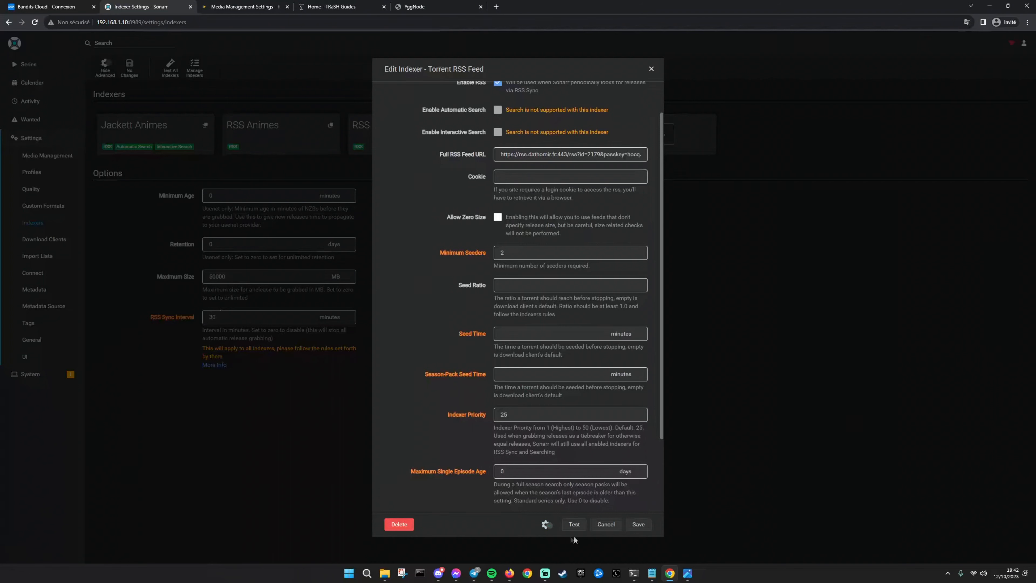
click(607, 524)
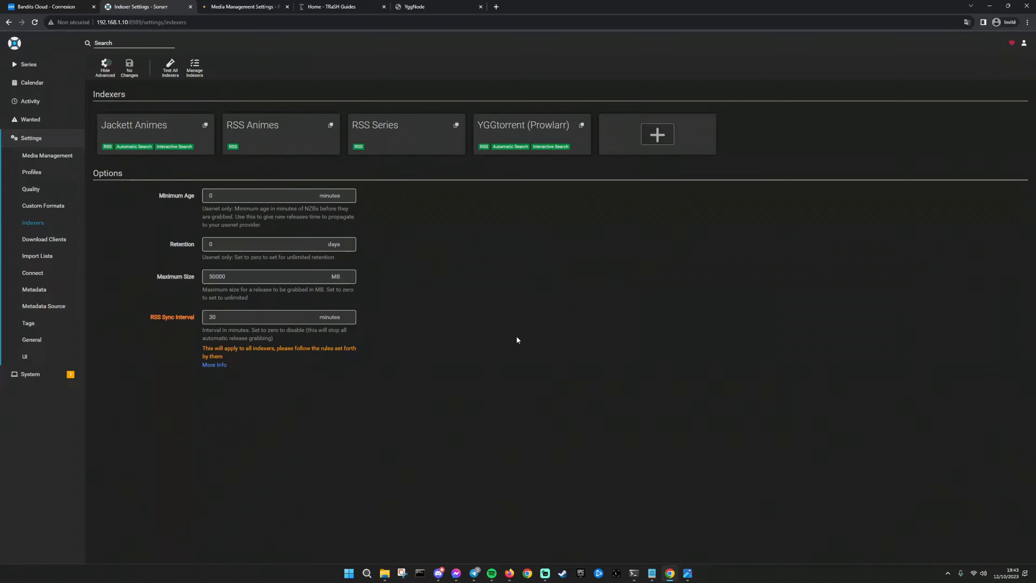
Compare the feed IDs in the RSS Series and RSS Animes indexers' feed URLs, consulting the YggNode page, and close both without saving
click(364, 126)
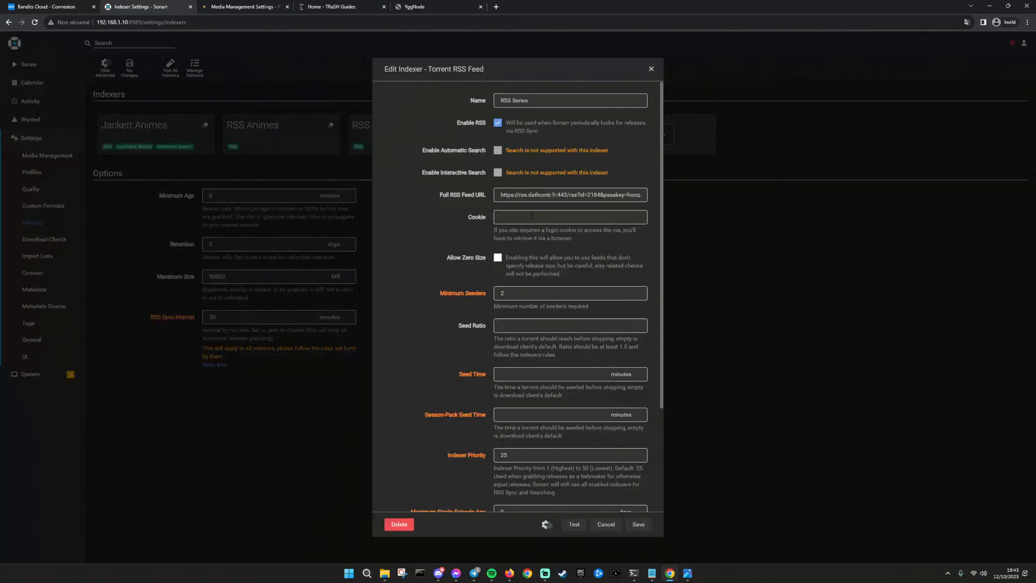
click(421, 6)
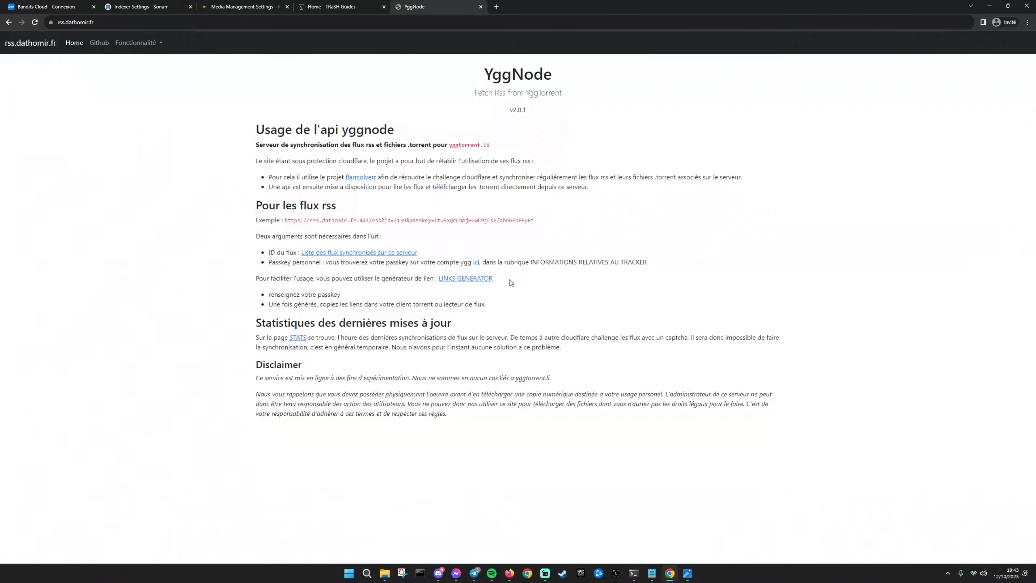
click(150, 9)
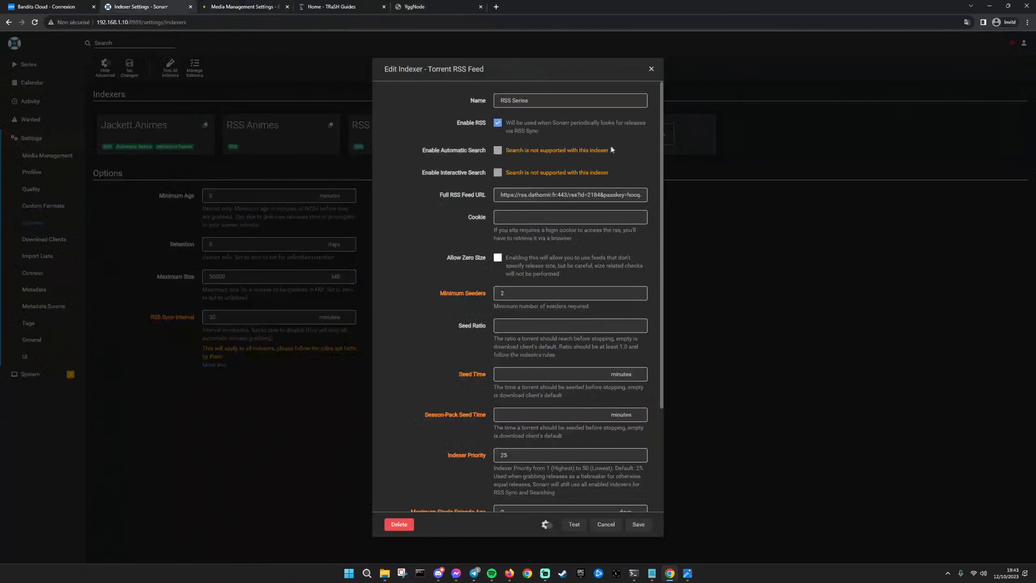
drag(588, 195, 600, 194)
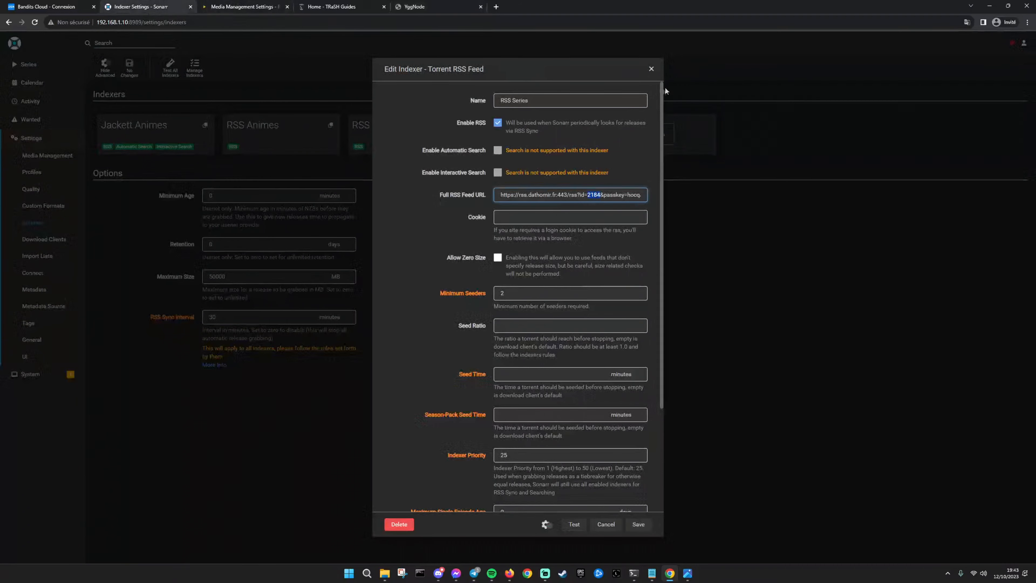
click(658, 71)
click(274, 137)
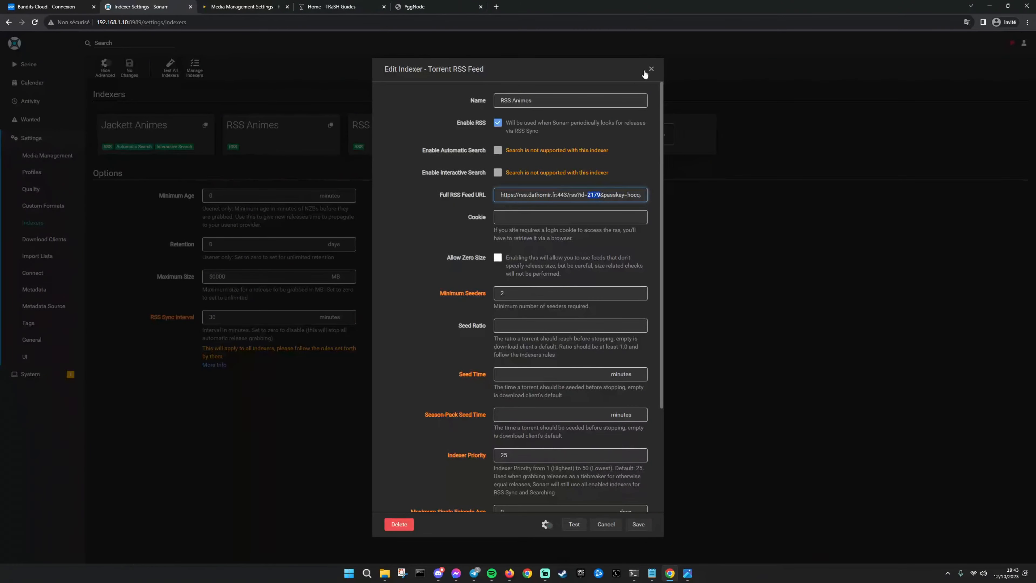
click(657, 73)
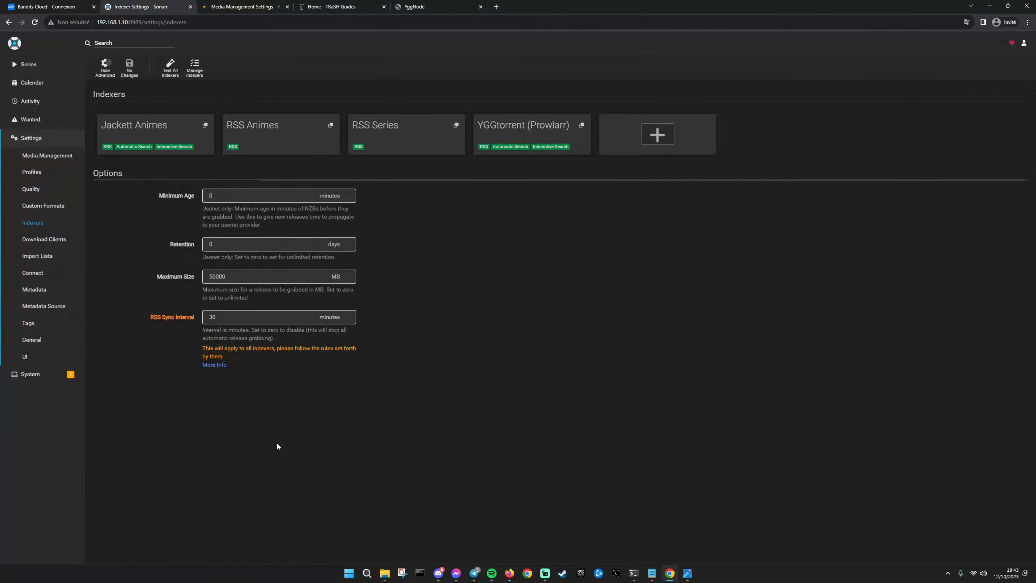
Switch to Radarr's media management settings and review the movie naming formats and the file name tokens for the standard movie format
click(245, 7)
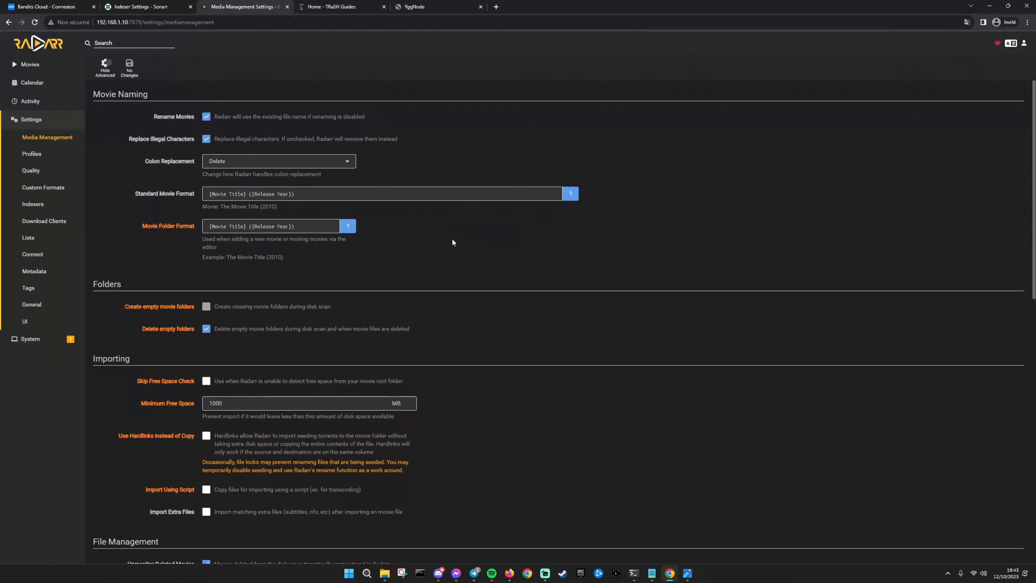
scroll(437, 268, down, 1)
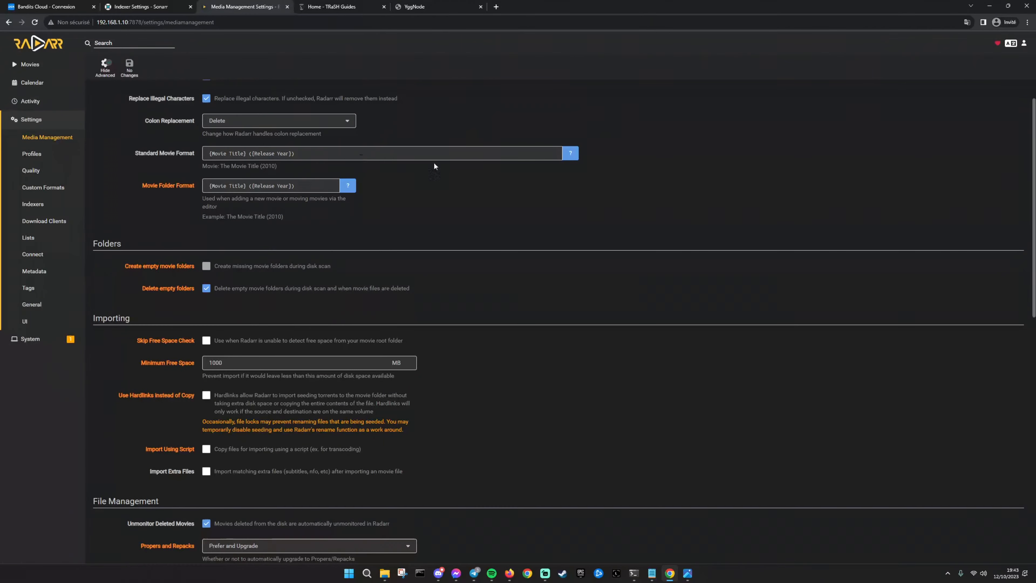
click(571, 153)
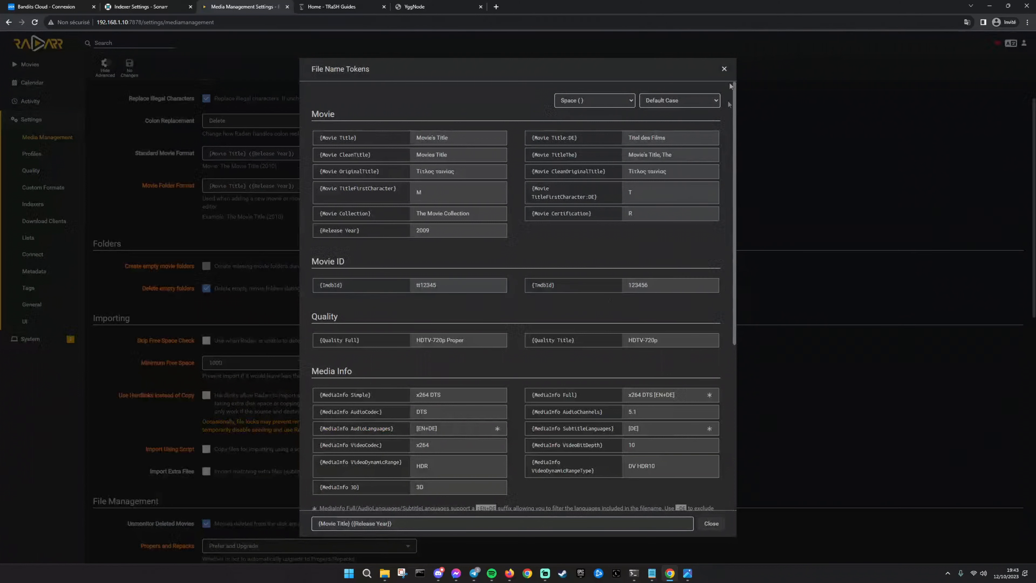
click(728, 68)
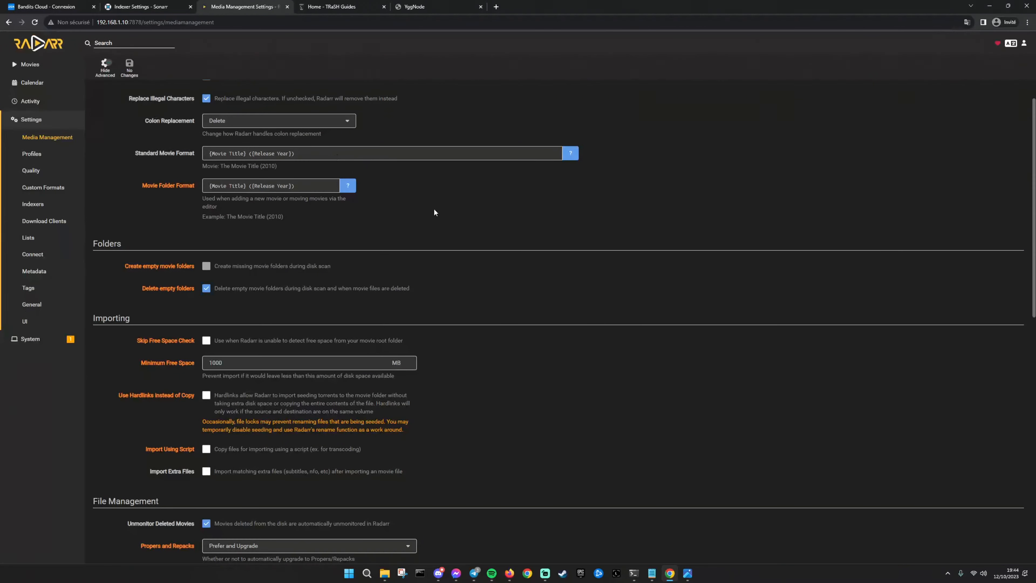
Examine Radarr's folder, importing, file management, permissions and root folder settings
scroll(433, 214, down, 3)
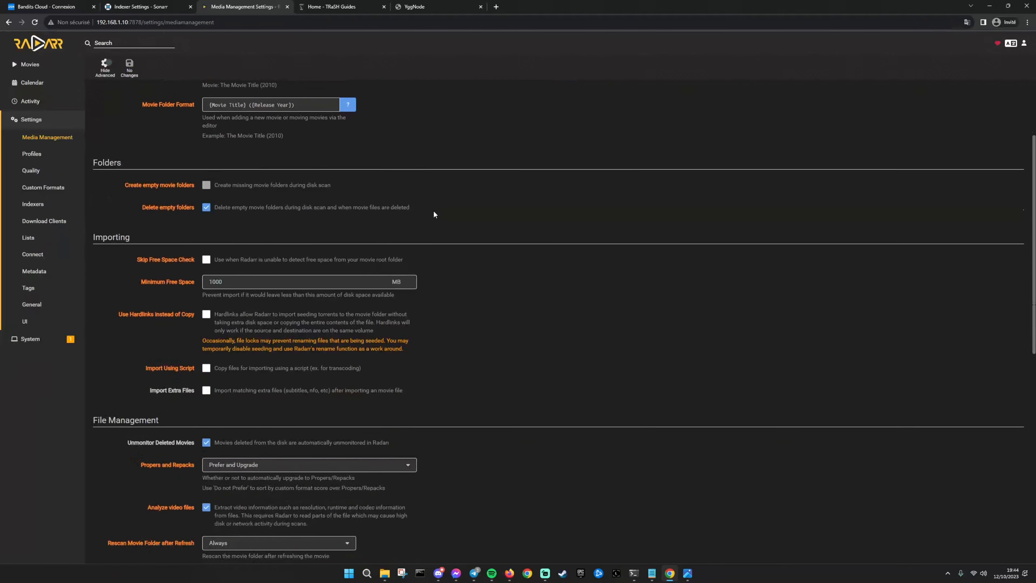
scroll(433, 214, down, 5)
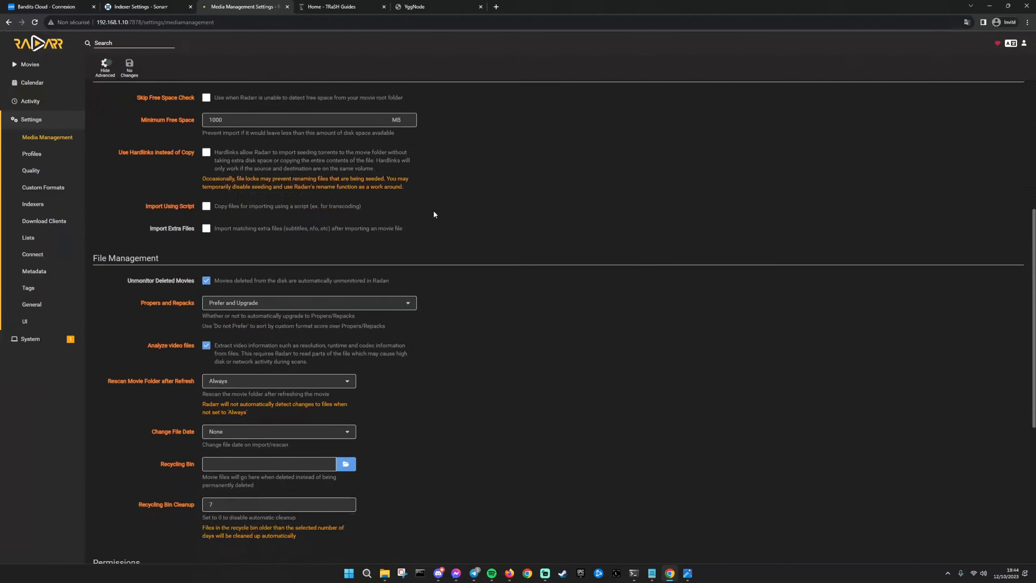
scroll(485, 247, down, 2)
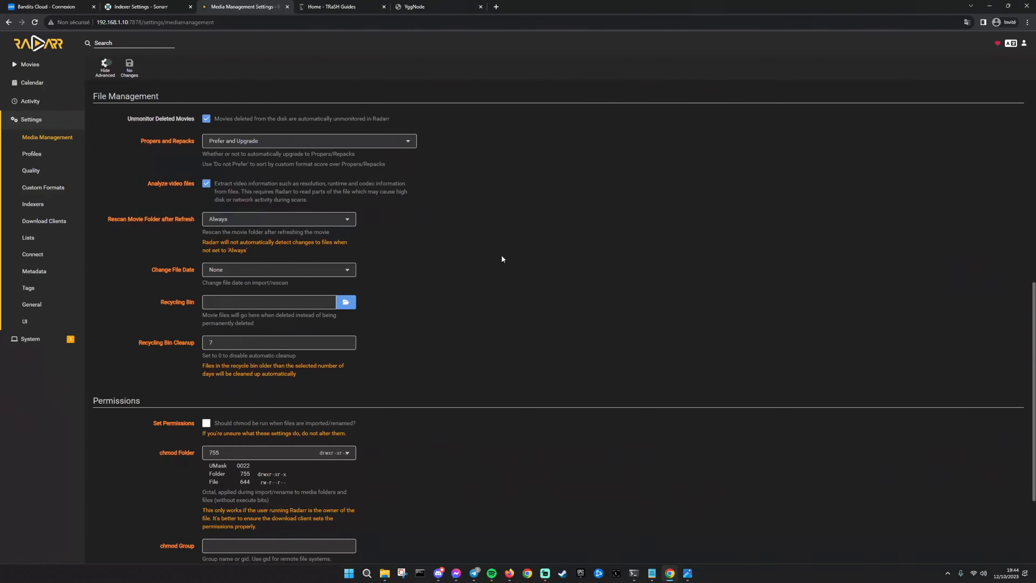
scroll(483, 266, down, 3)
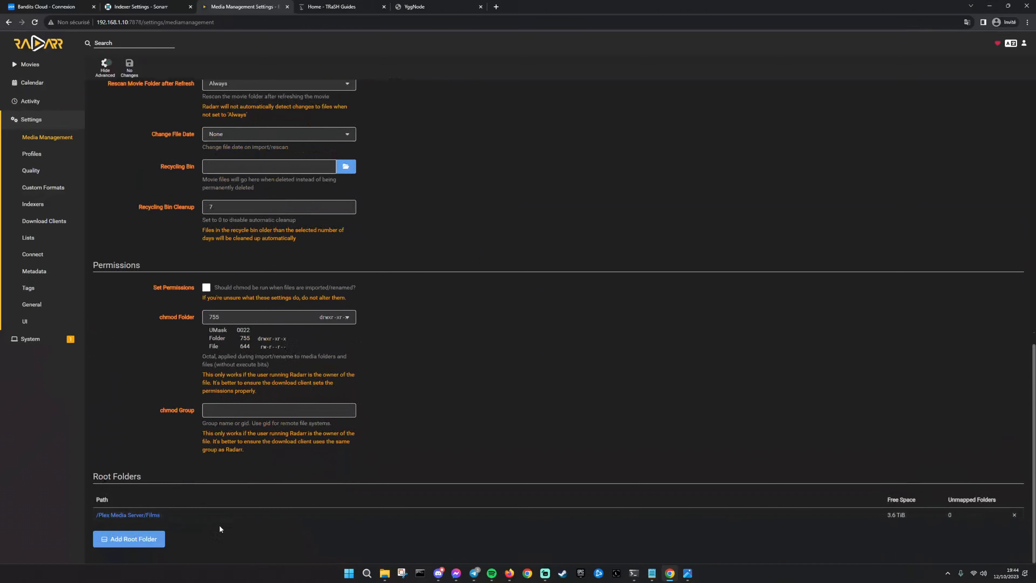
Examine Radarr's FHD/UHD quality profile, including the available release languages, and close it without saving
click(35, 155)
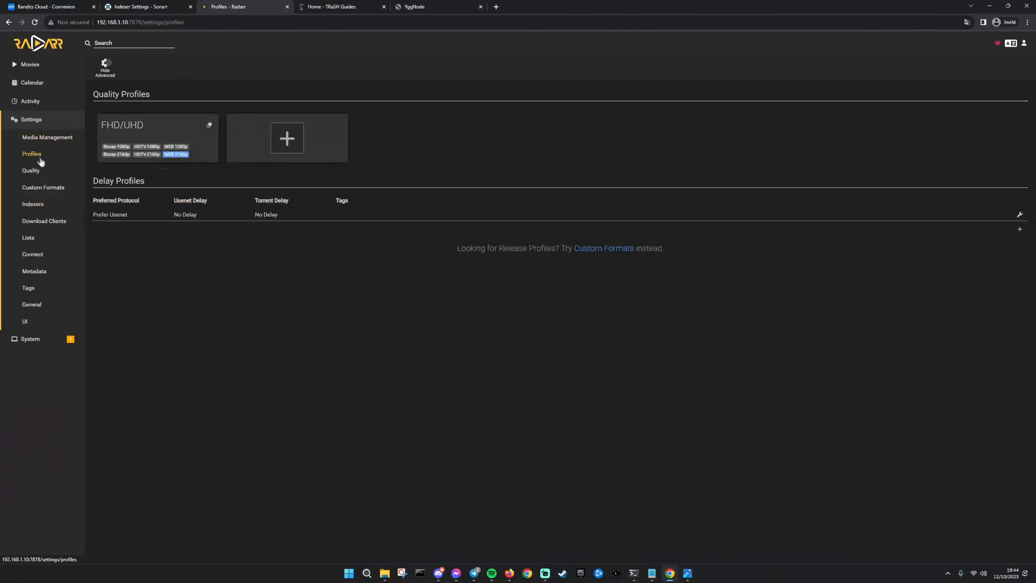
click(162, 129)
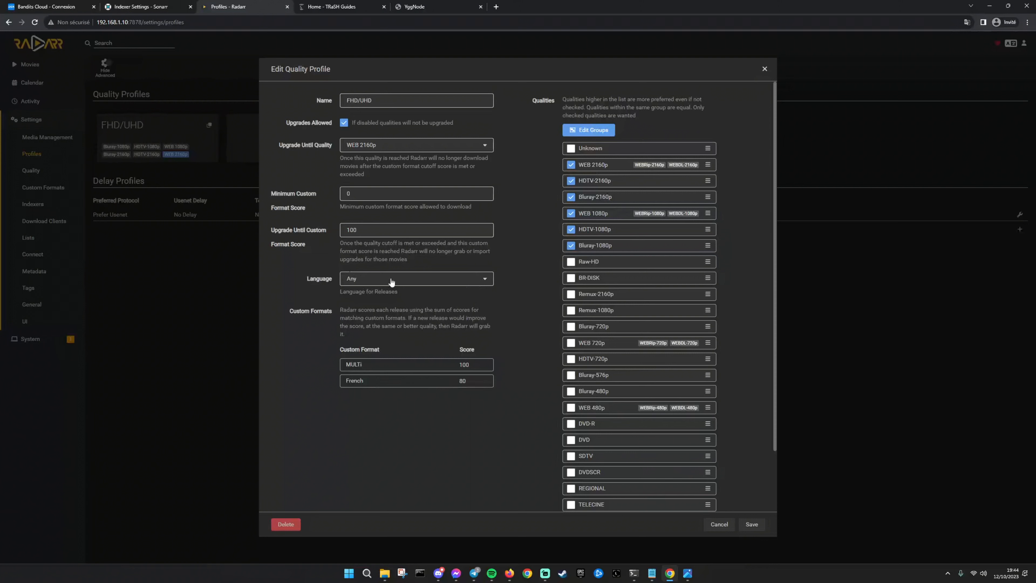
click(441, 282)
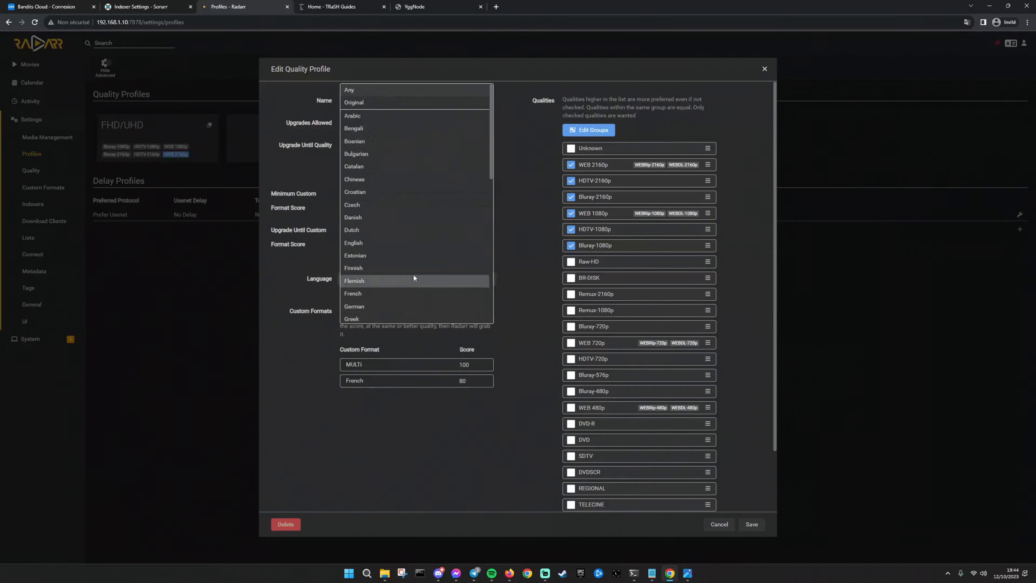
click(534, 296)
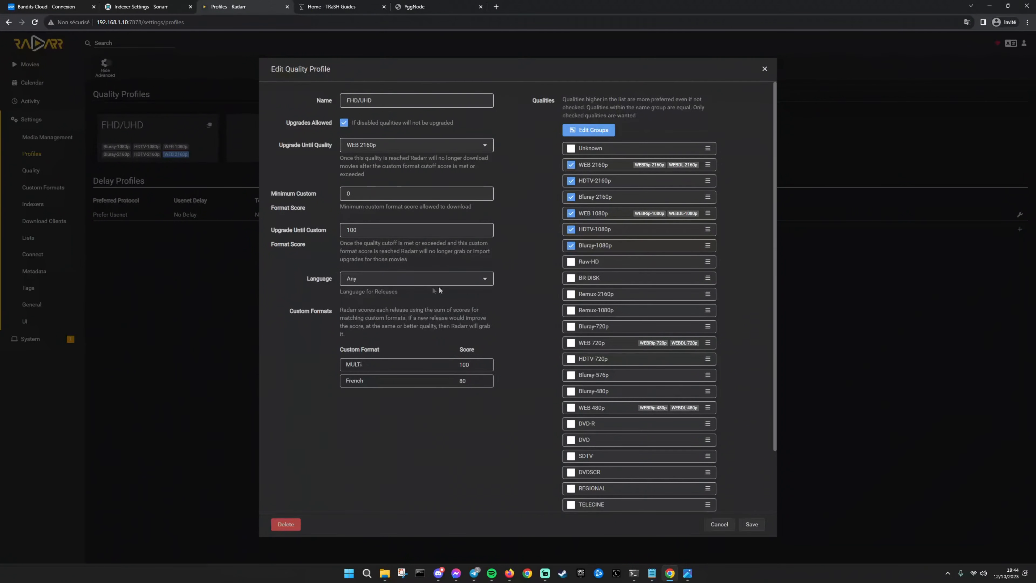
click(764, 69)
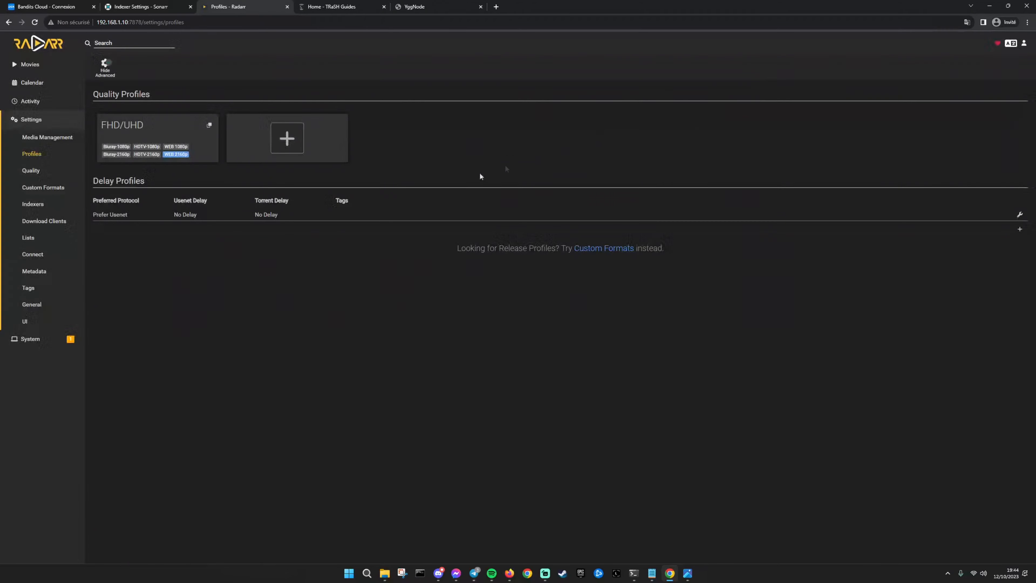
Review Radarr's quality definitions and the conditions of the French and MULTi custom formats
click(35, 171)
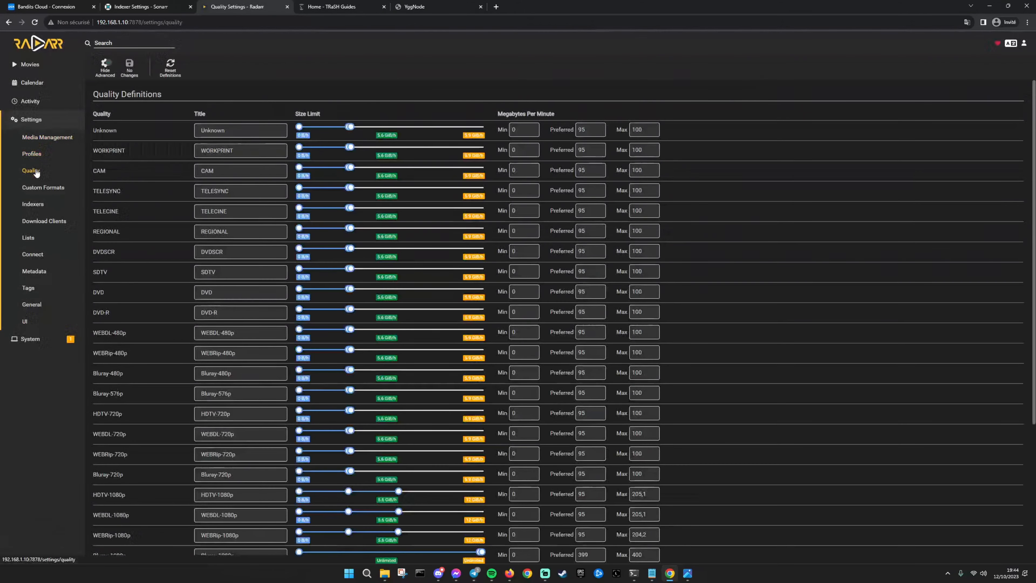
click(59, 195)
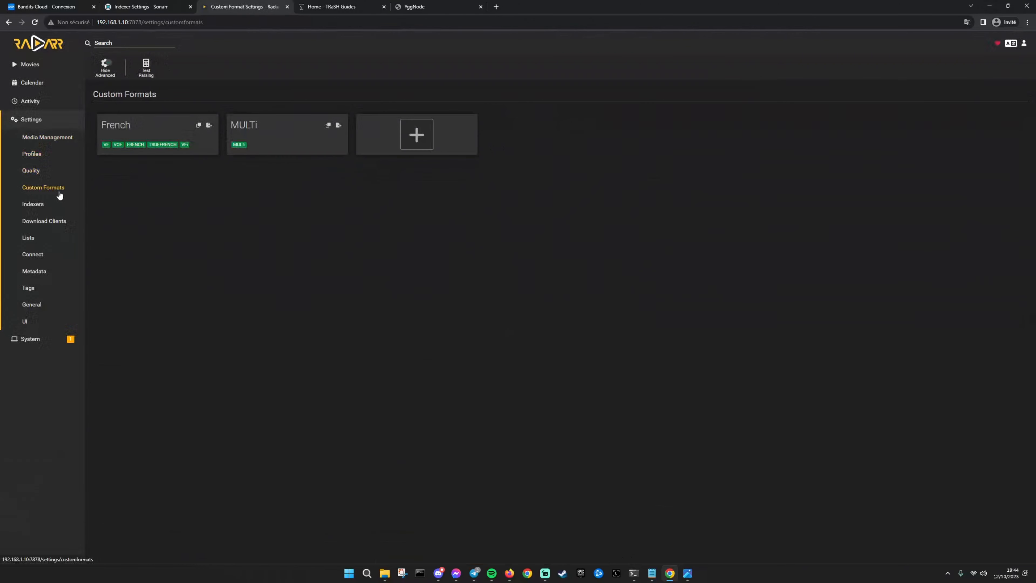
click(163, 131)
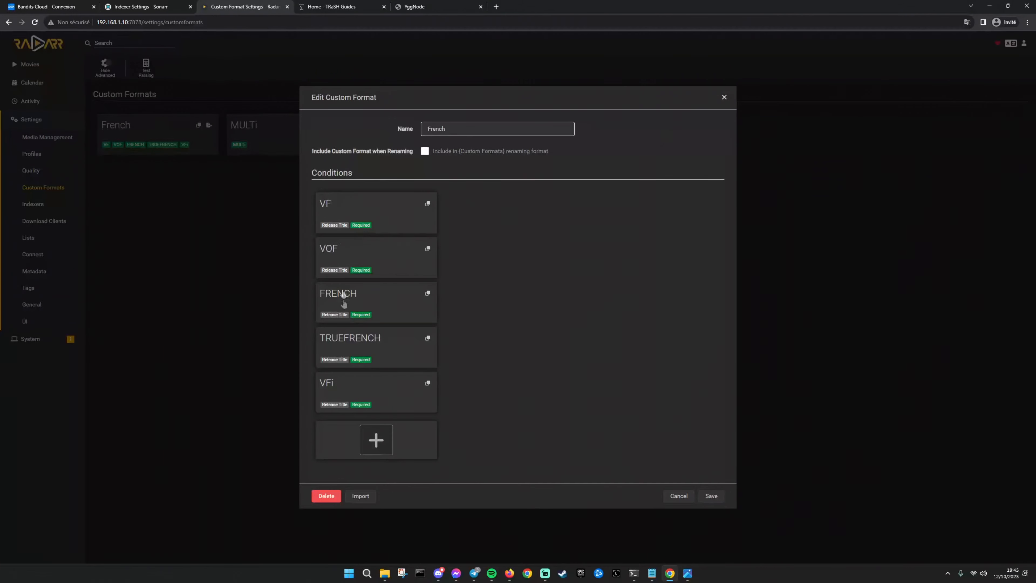
click(258, 130)
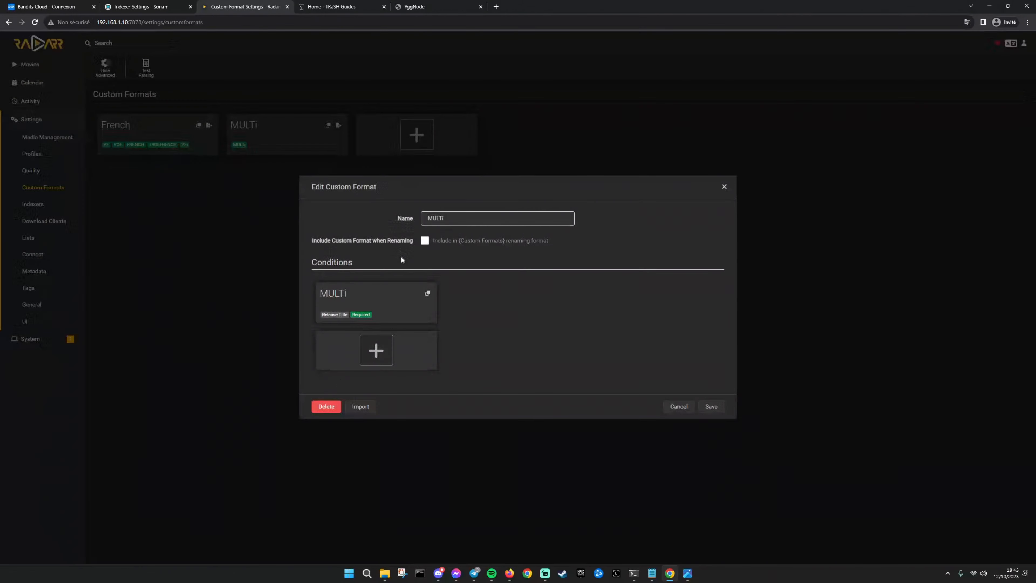
click(720, 191)
Start a new custom format in Radarr named VOST
click(412, 135)
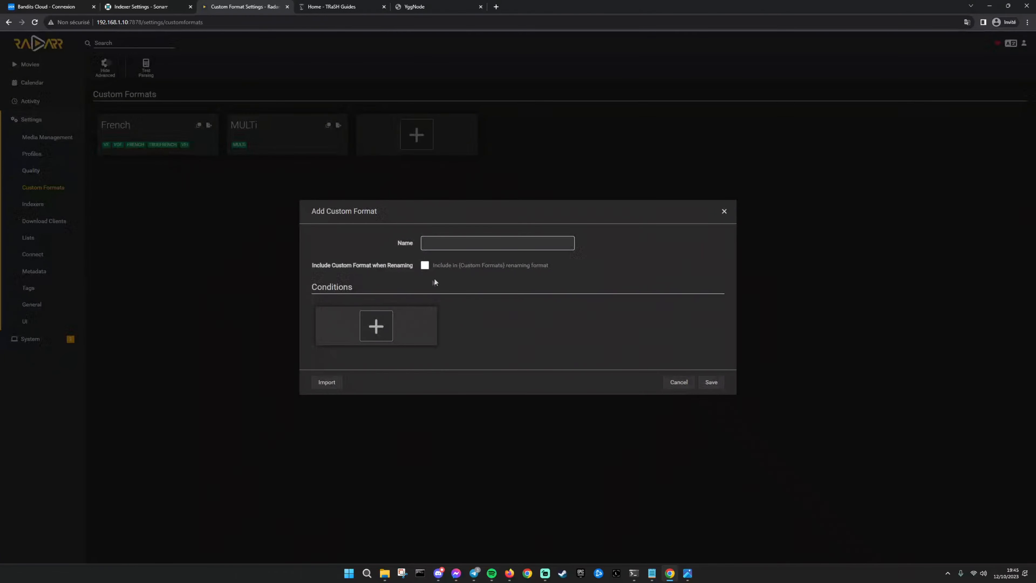
click(452, 241)
text(VOST)
Add a required Release Title condition named VOST with the regular expression vost to the new custom format
click(376, 326)
click(401, 257)
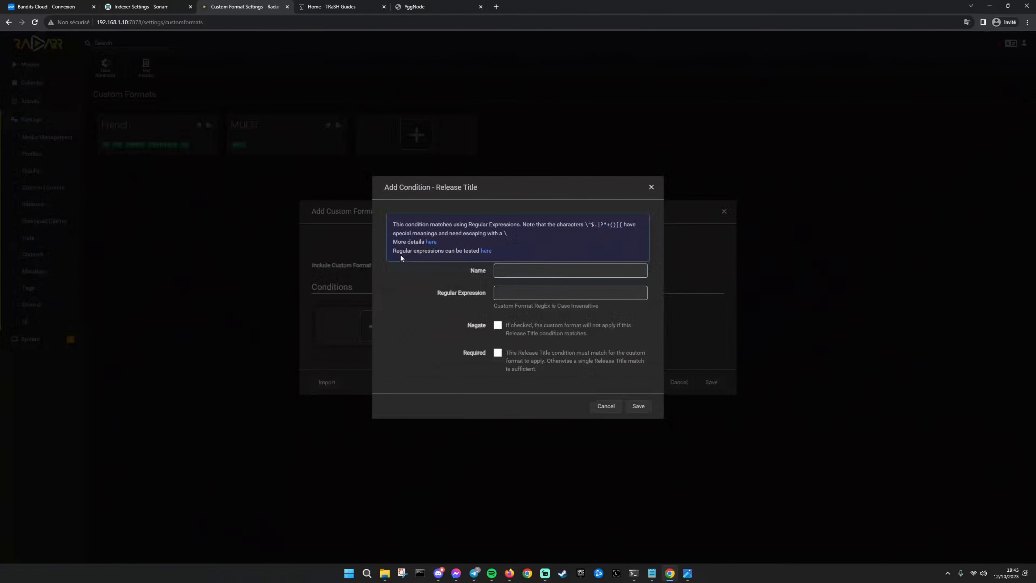
click(537, 272)
text(VOST)
click(522, 290)
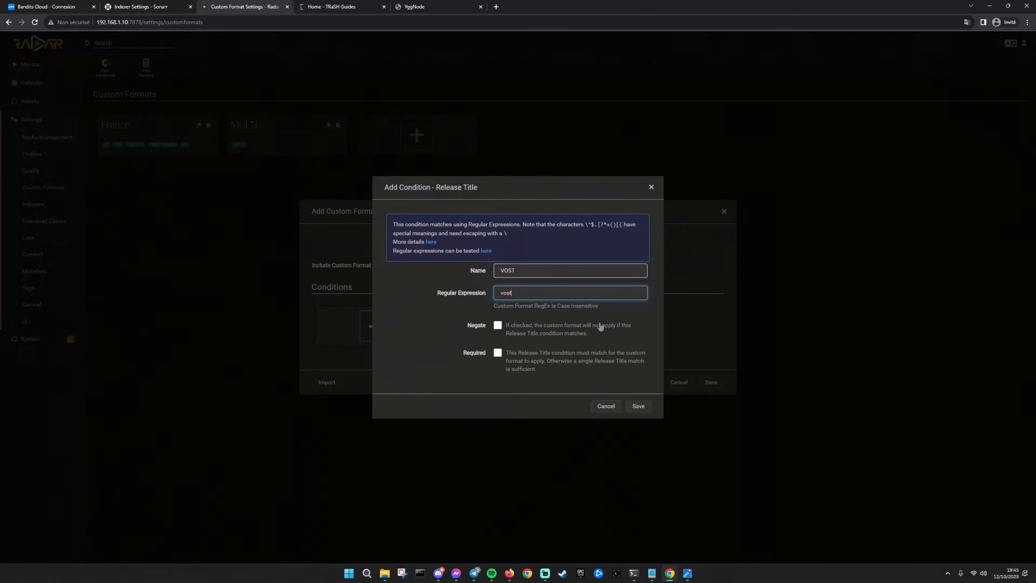
click(513, 363)
click(639, 406)
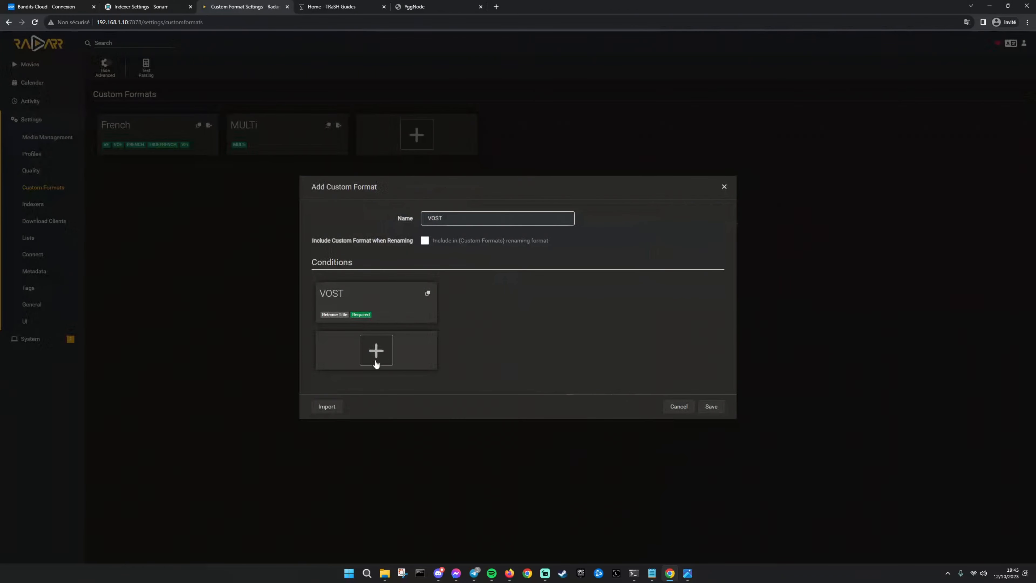
Discard the new VOST custom format, and examine the RSS Films indexer's feed URL and options without saving
click(682, 407)
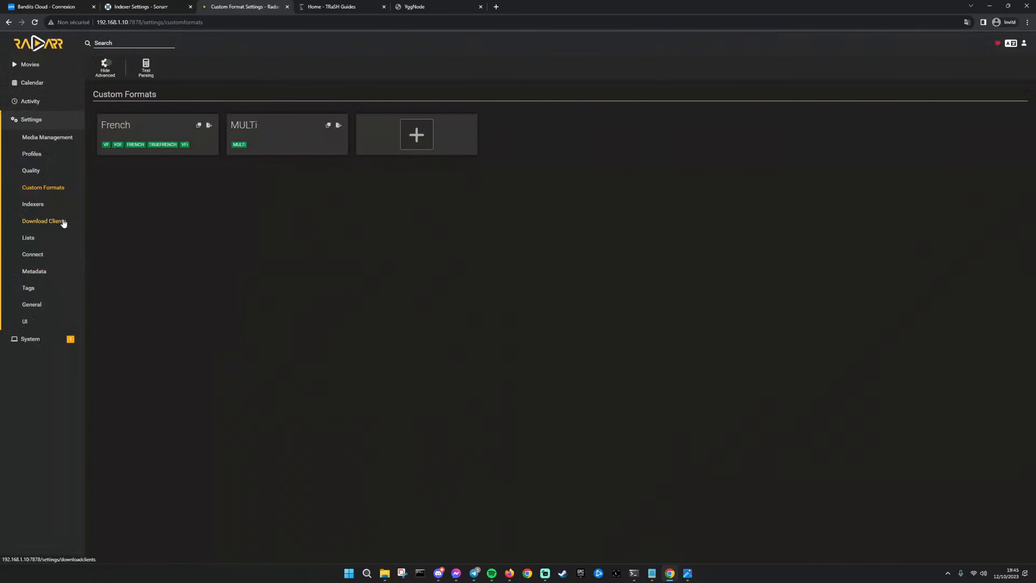
click(45, 205)
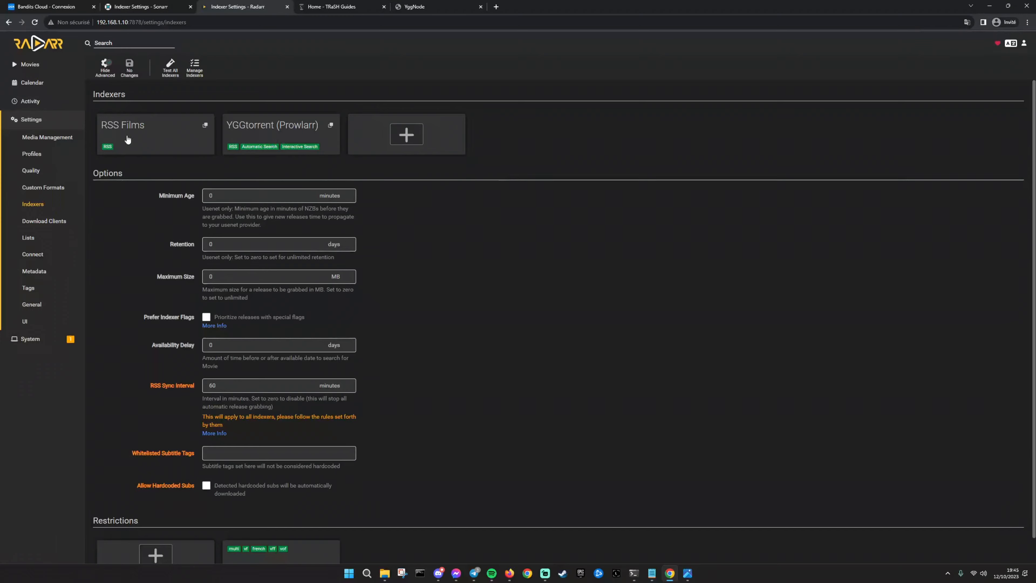
click(163, 138)
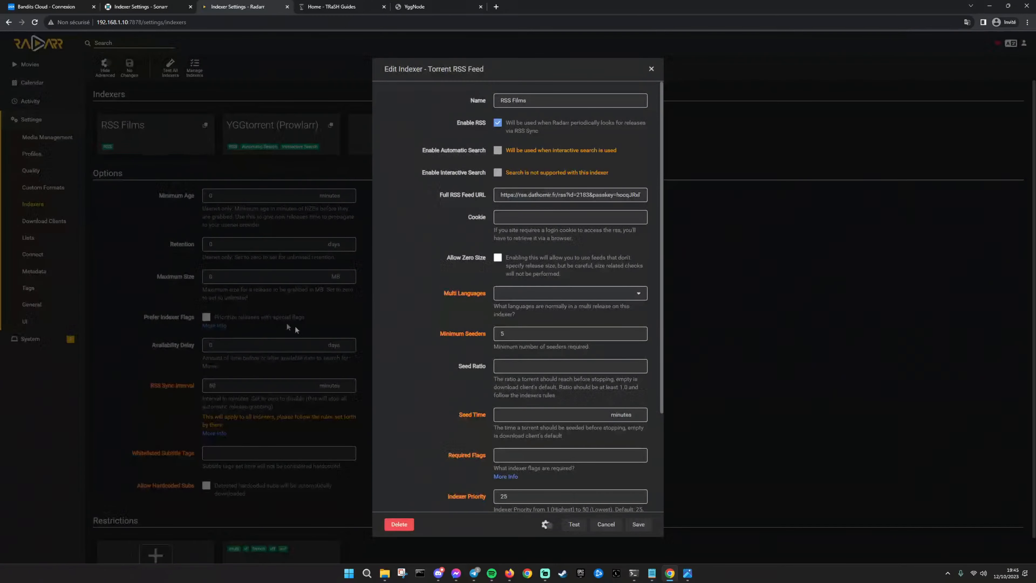
click(408, 6)
click(246, 11)
double_click(587, 195)
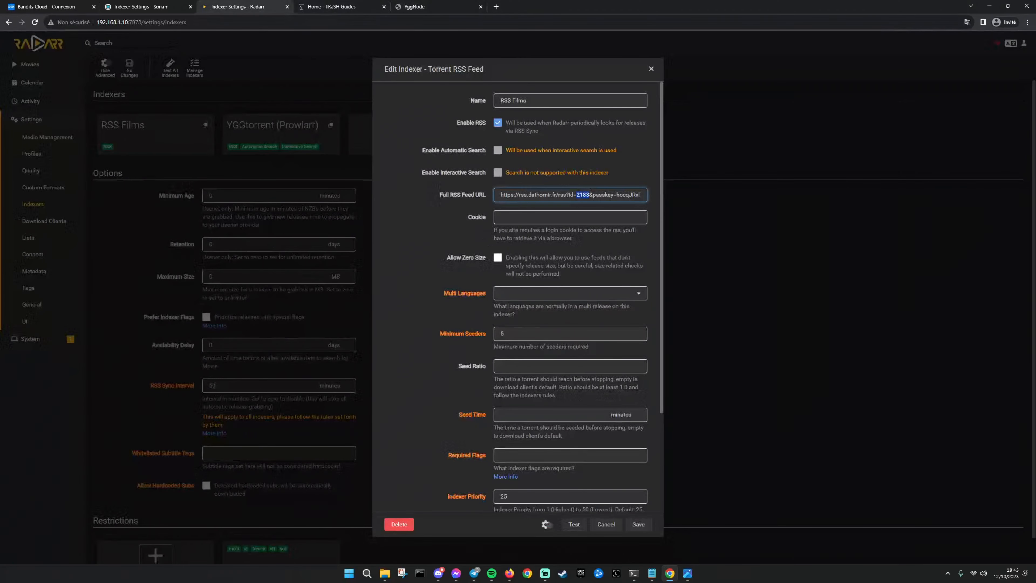
click(441, 234)
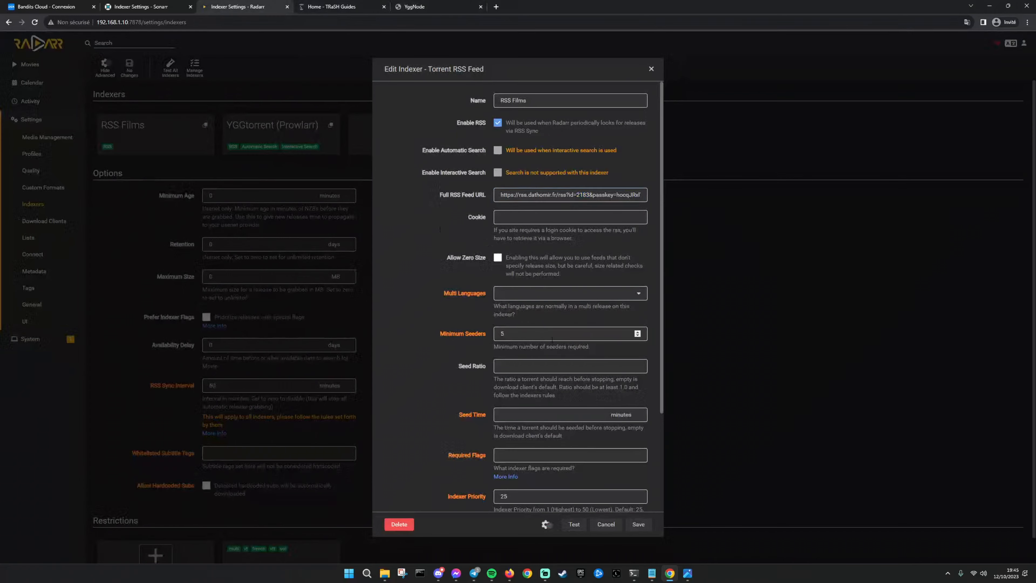
scroll(486, 319, down, 3)
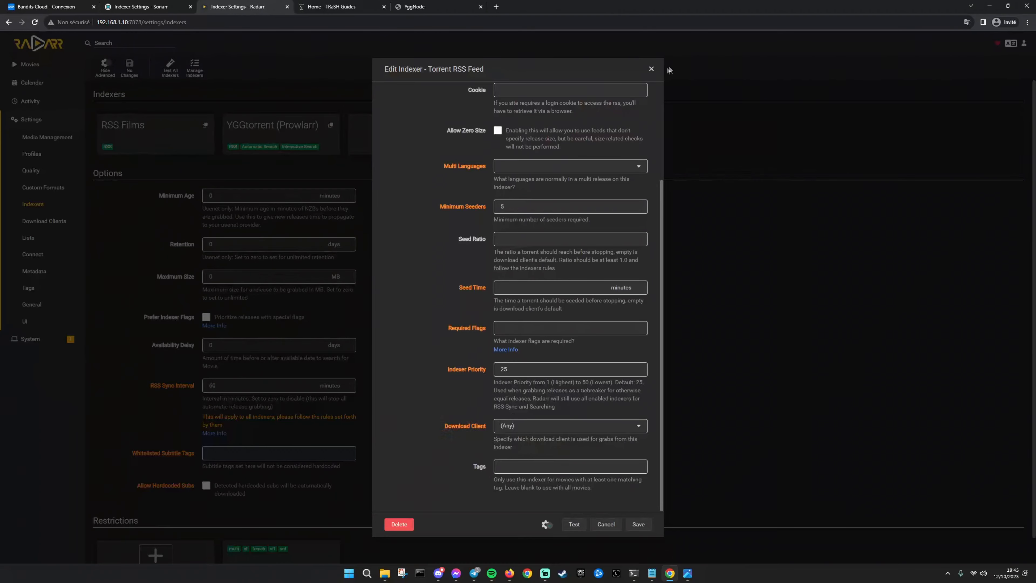
click(651, 68)
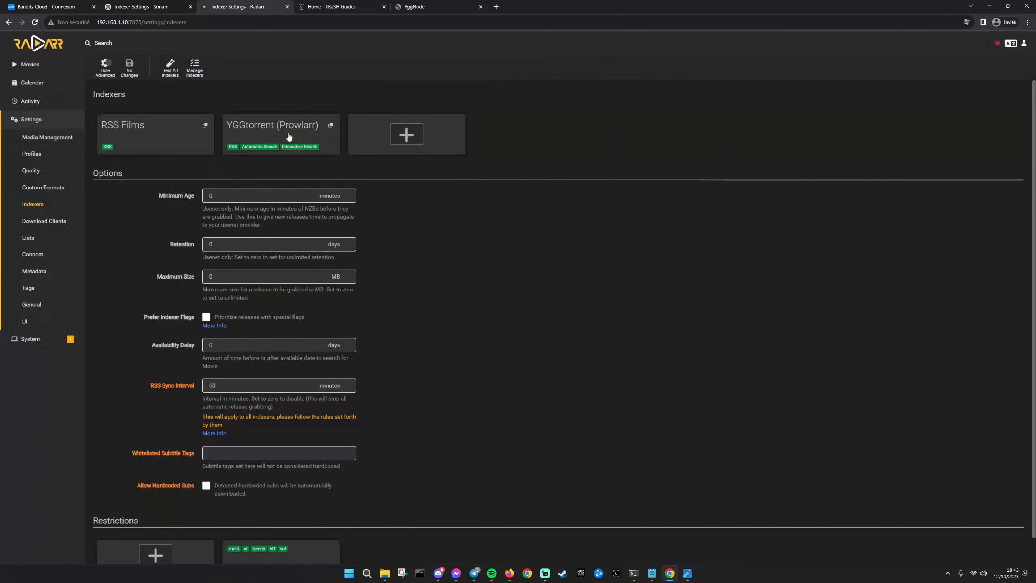
Add the Film/Vidéo categories Film, Documentaire, Animation and Sport to the YGGtorrent (Prowlarr) indexer
click(271, 137)
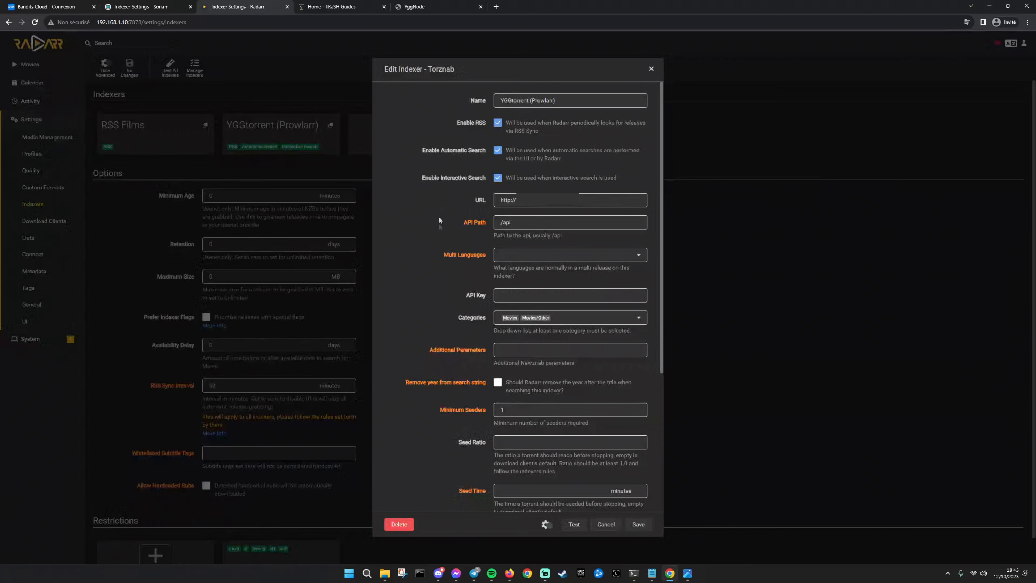
click(599, 321)
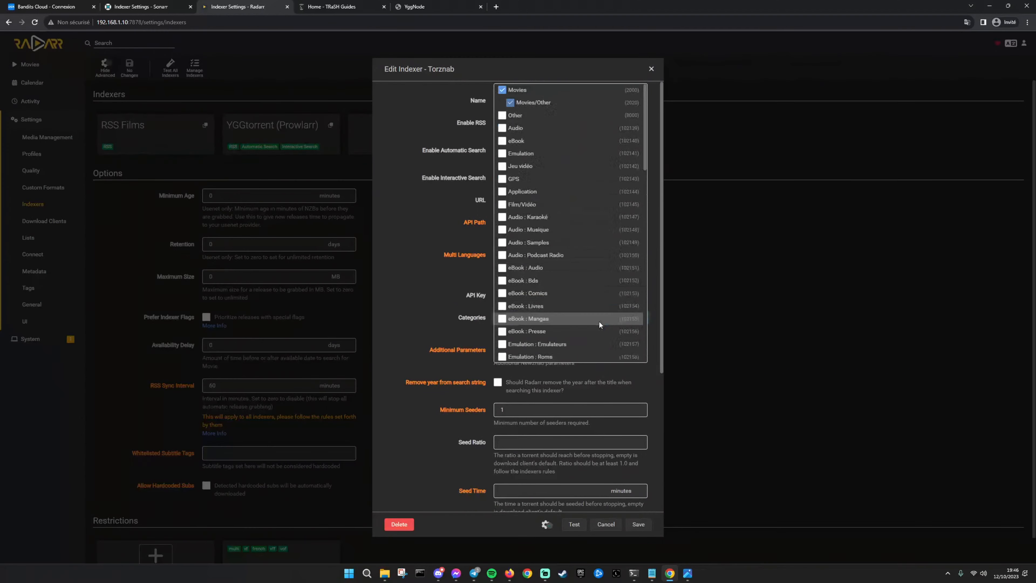
scroll(537, 179, down, 10)
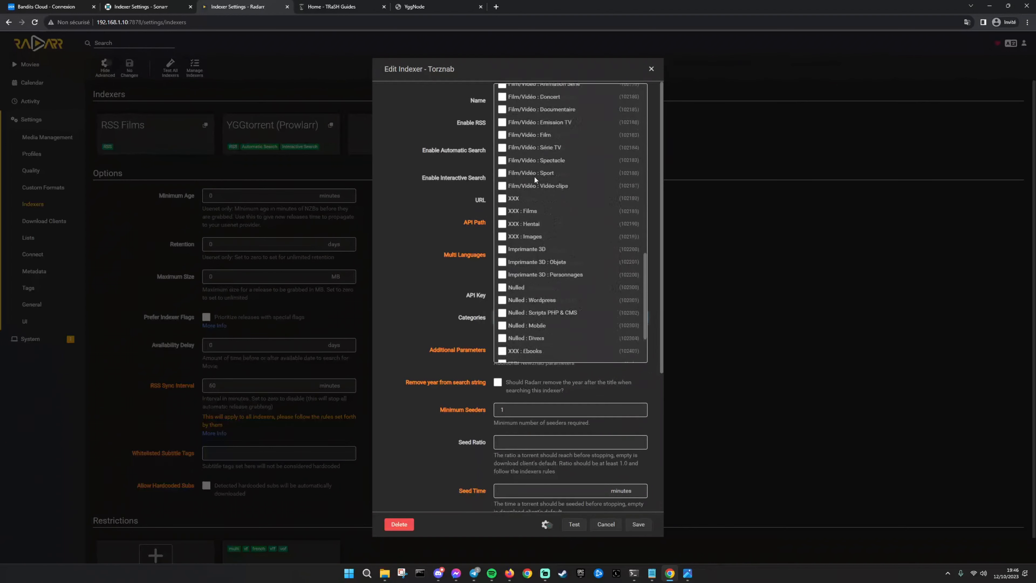
scroll(534, 176, up, 4)
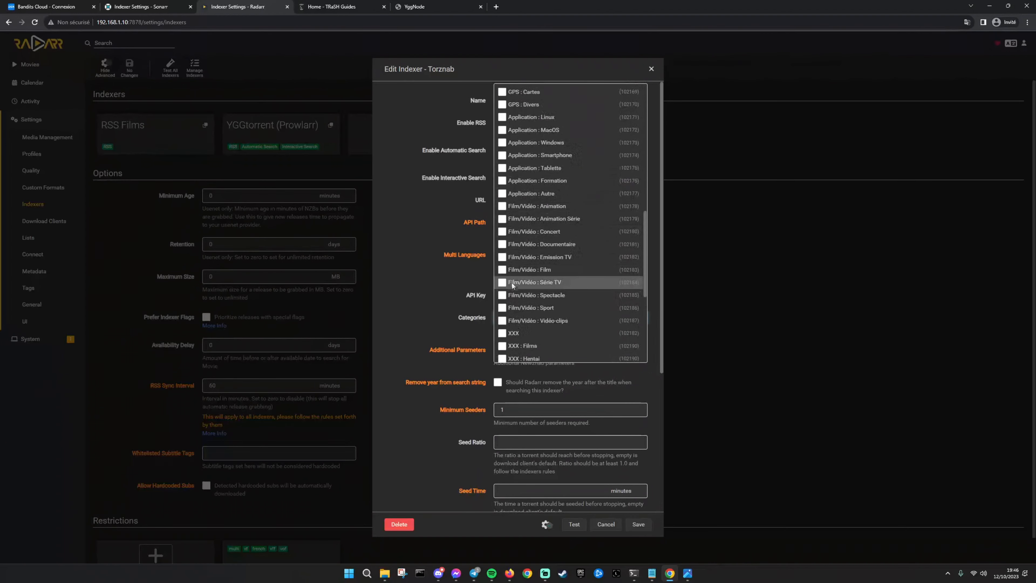
click(502, 273)
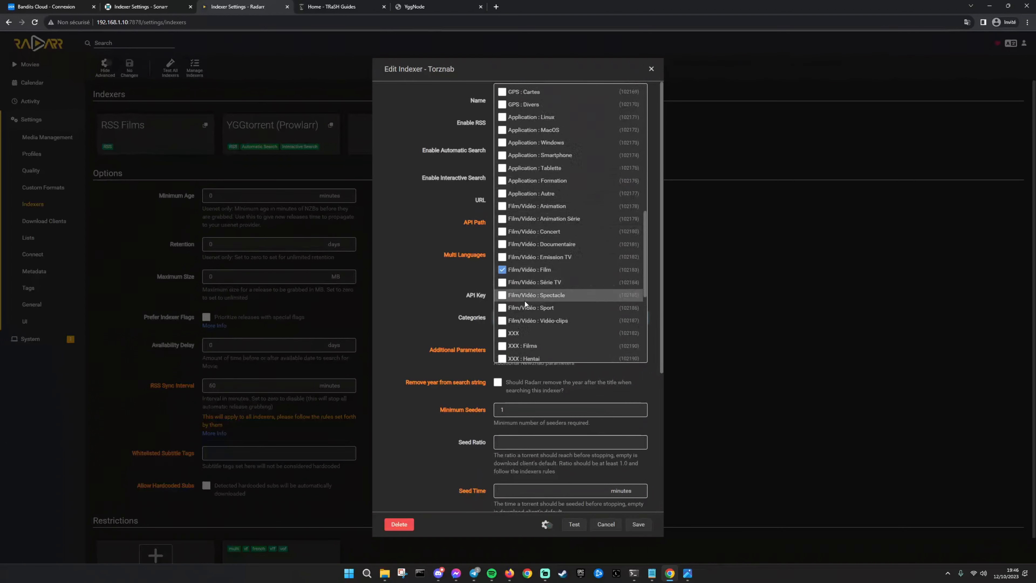
click(502, 244)
click(502, 206)
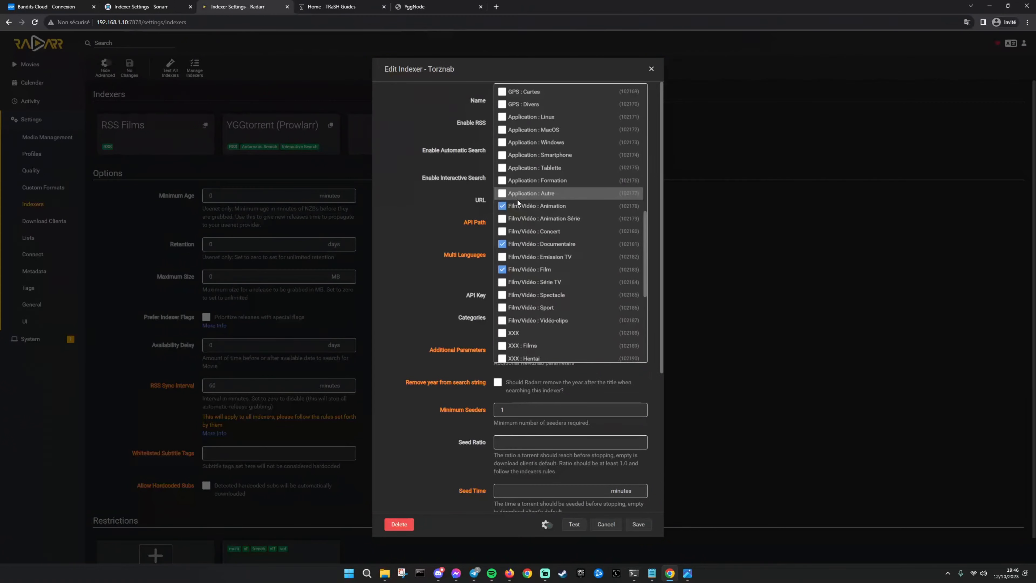
scroll(519, 202, down, 1)
click(502, 268)
scroll(504, 269, down, 4)
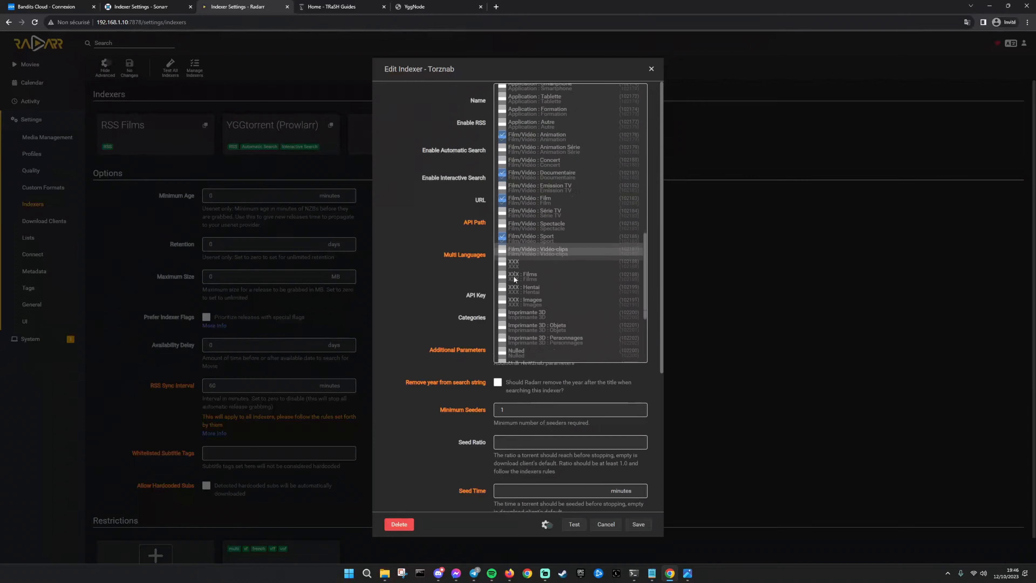
scroll(506, 232, up, 5)
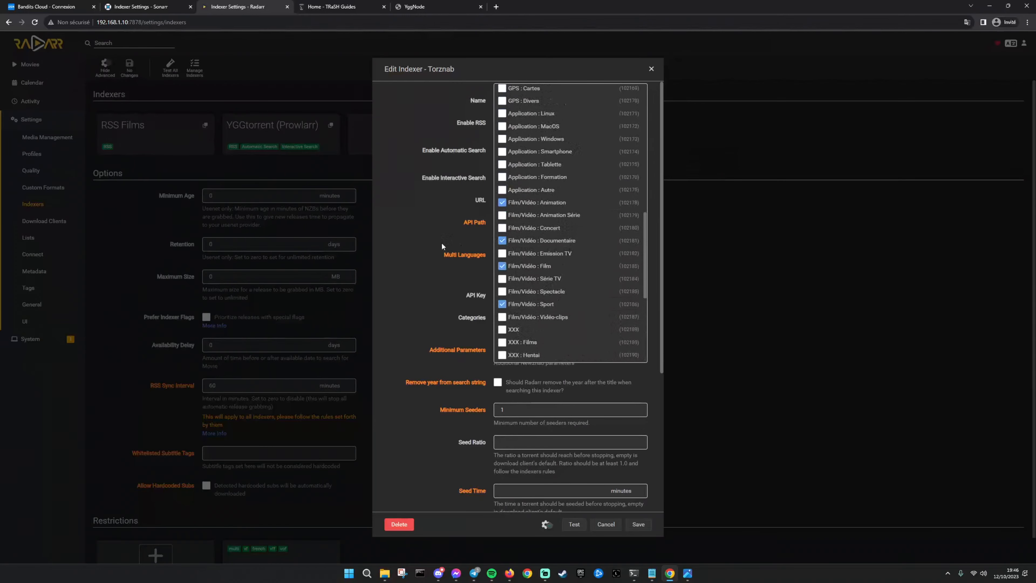
click(441, 243)
Set the YGGtorrent (Prowlarr) indexer's minimum seeders to 5 and save the indexer
drag(531, 410, 433, 400)
text(5)
scroll(433, 403, down, 4)
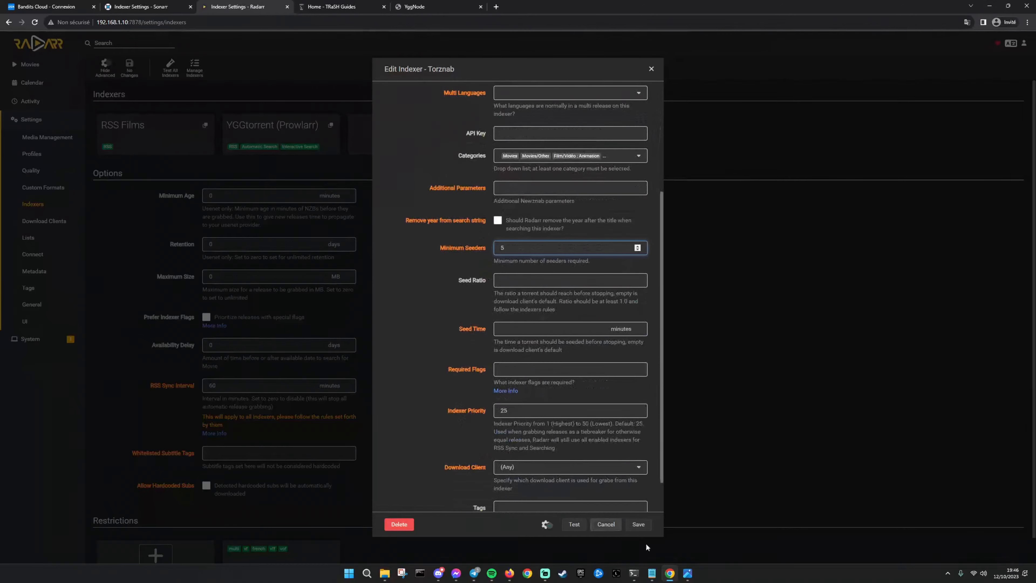
click(639, 525)
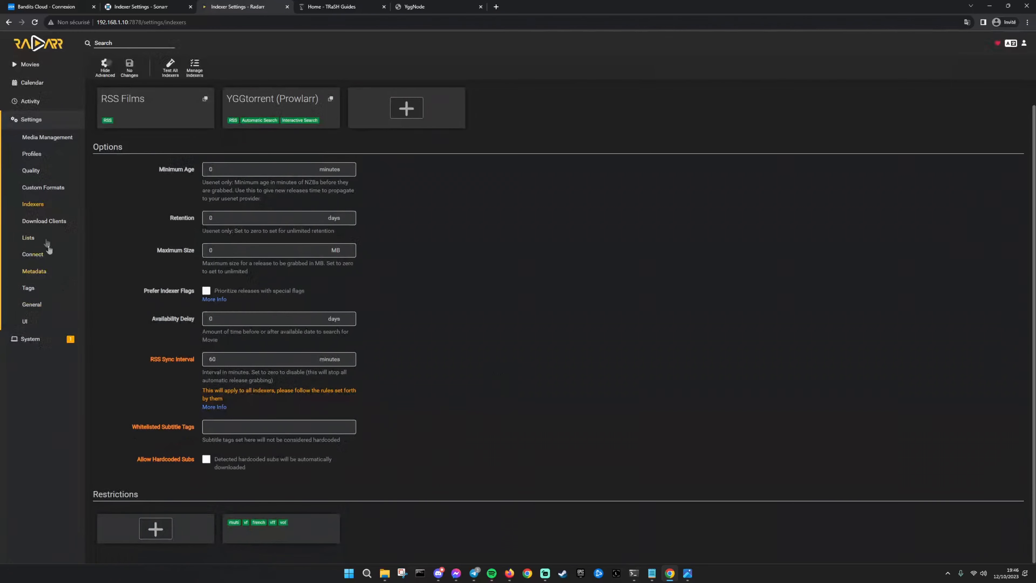
Review the existing indexer restriction's terms and the Deluge (Films) download client's host, port and handling options without saving
click(250, 537)
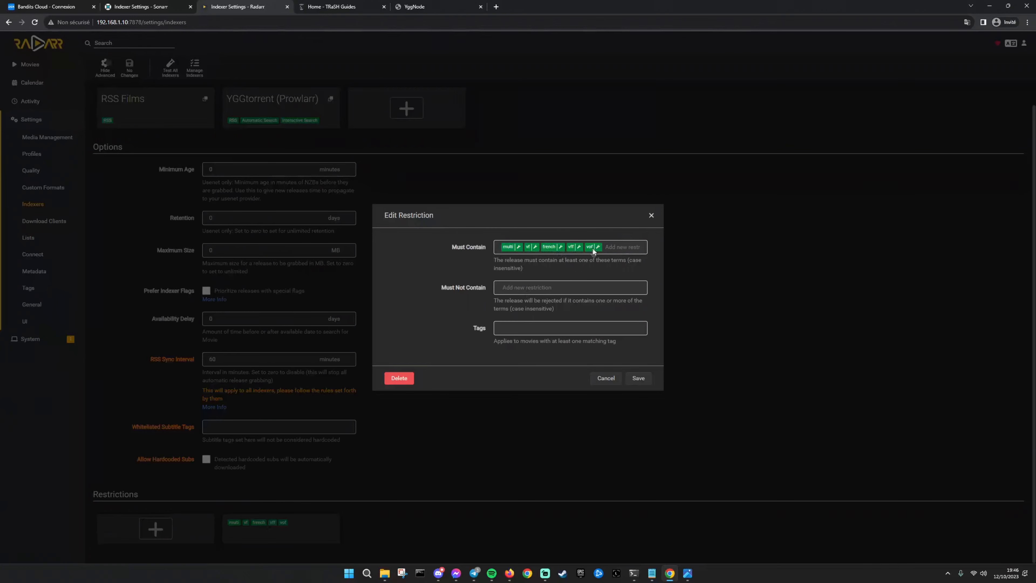
click(650, 216)
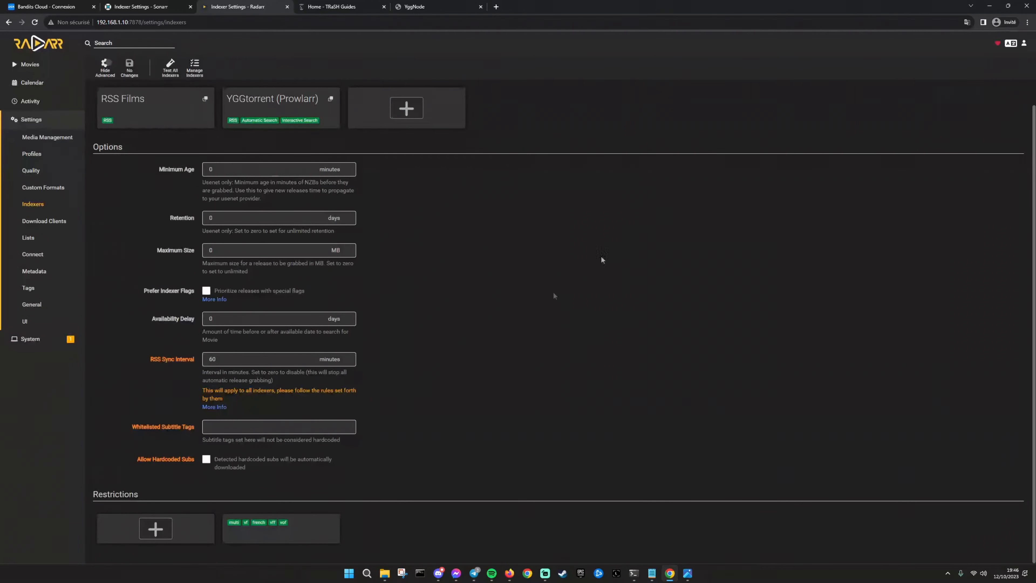
click(57, 223)
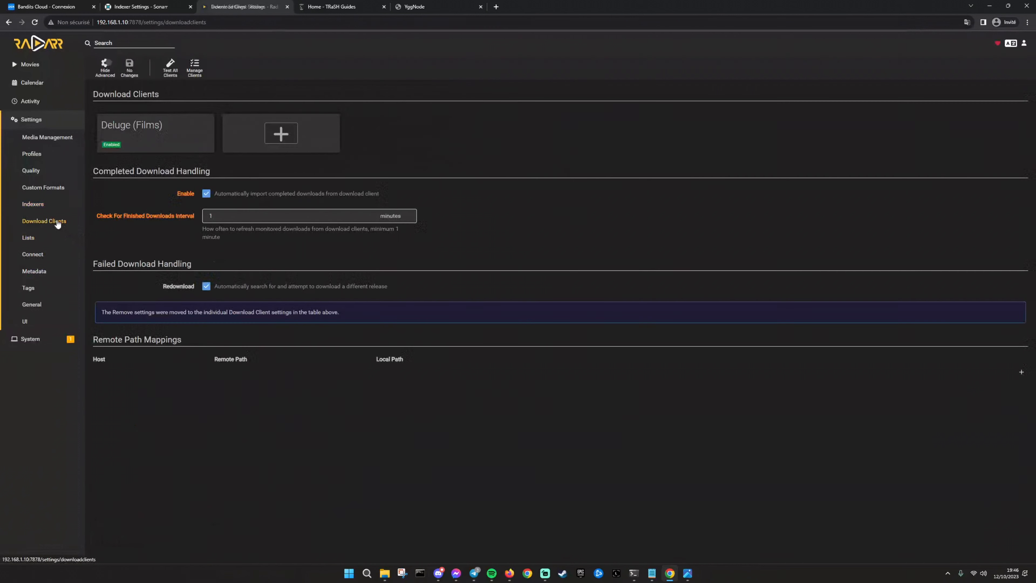
click(169, 132)
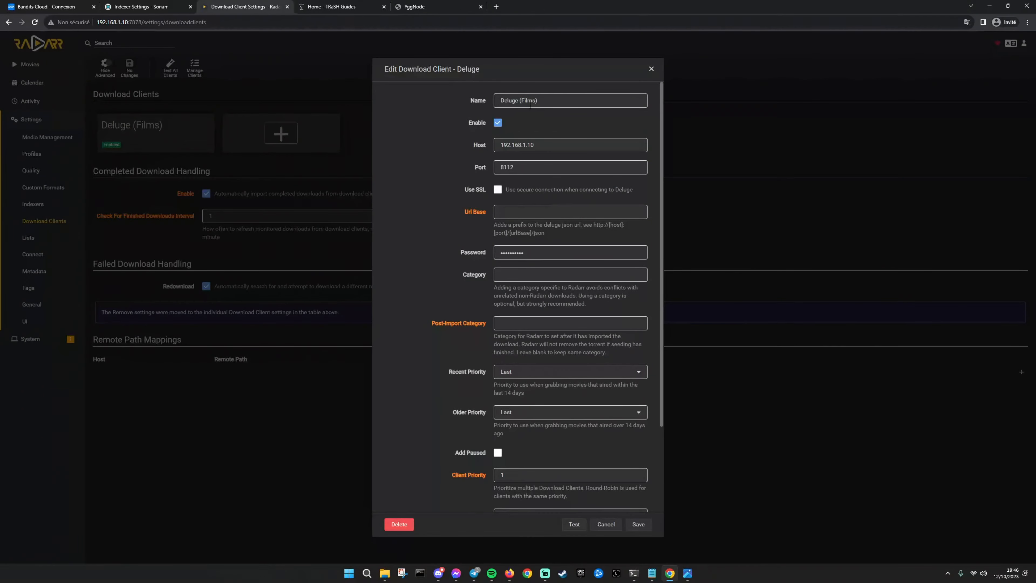
drag(557, 148, 417, 166)
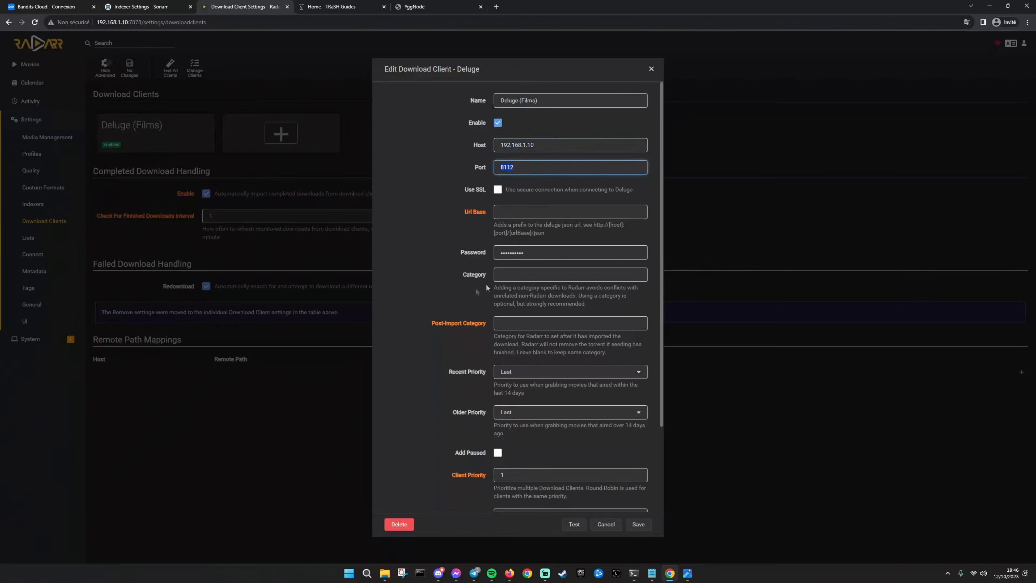
scroll(435, 293, down, 3)
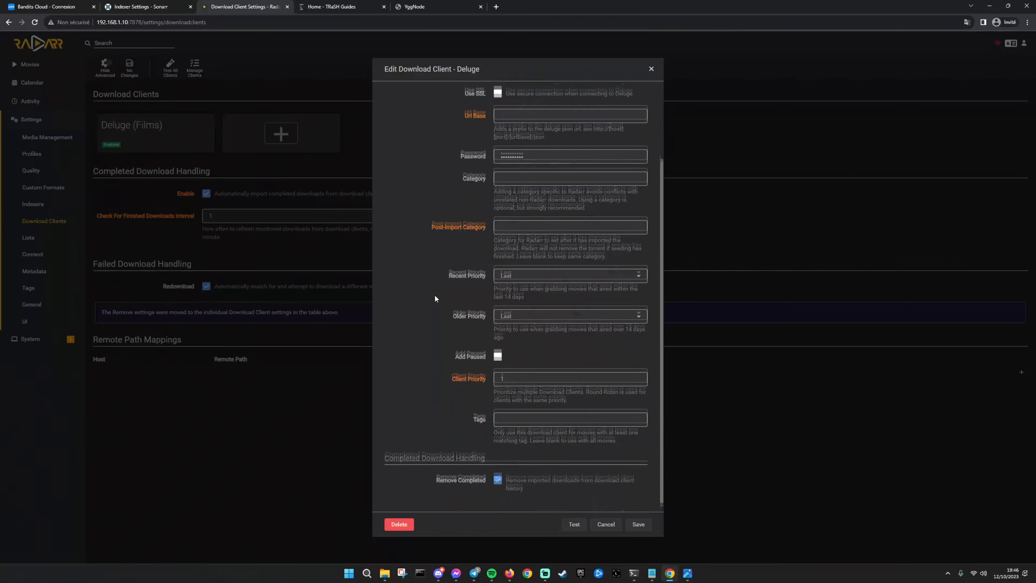
click(607, 526)
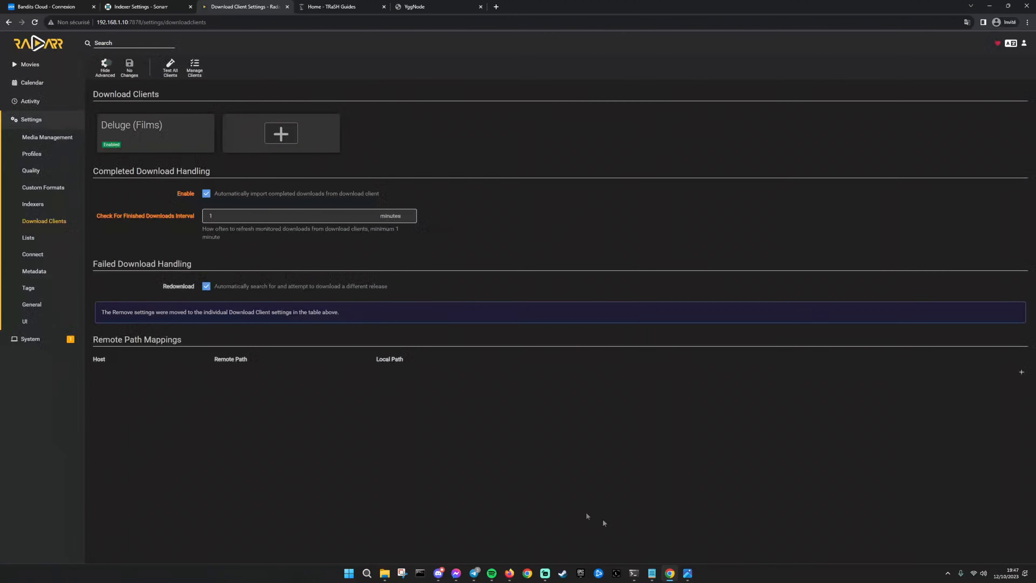
Look through Radarr's Lists, Connect, Metadata, Tags and UI settings
click(33, 241)
click(40, 255)
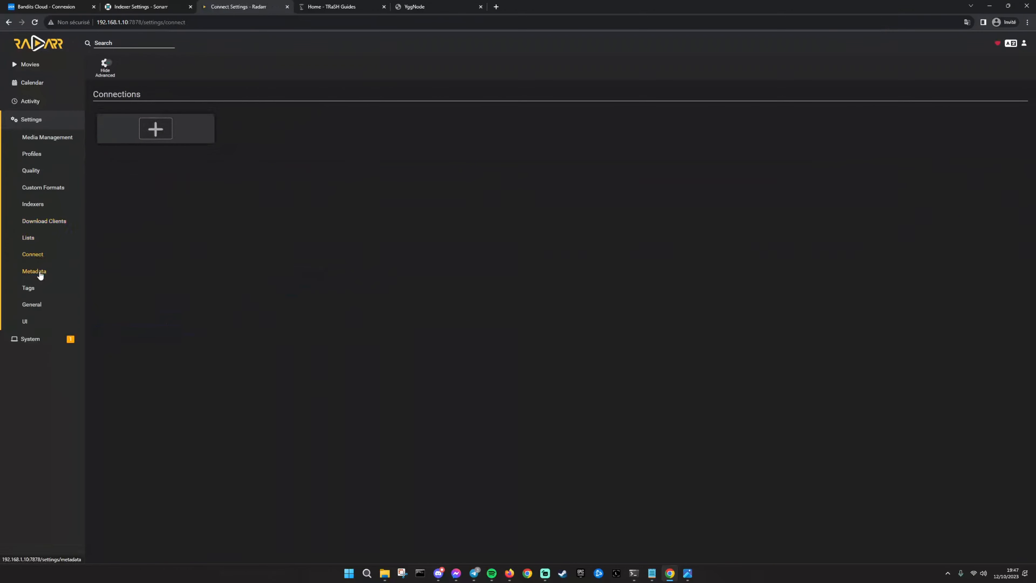
click(39, 272)
click(40, 290)
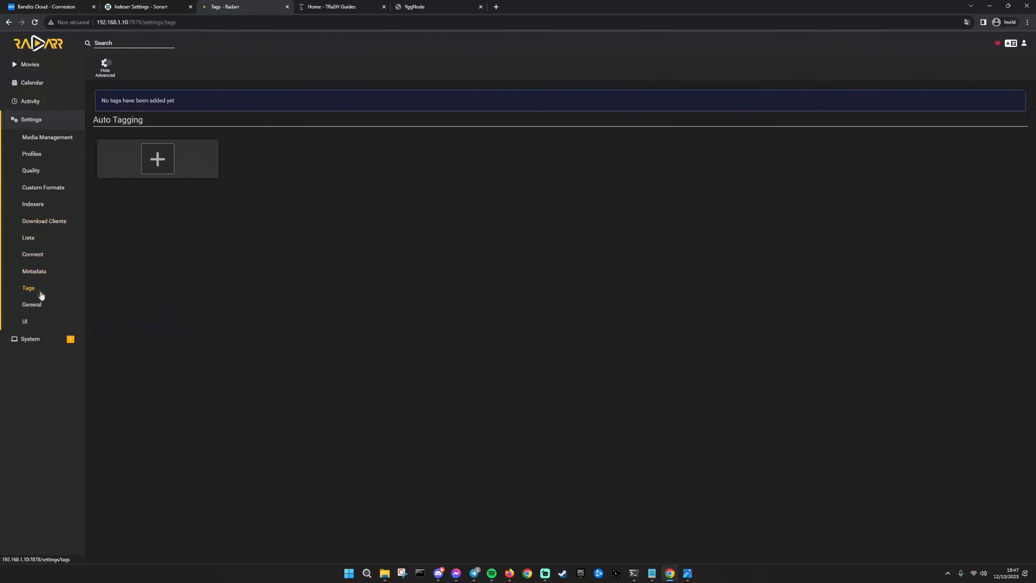
click(43, 323)
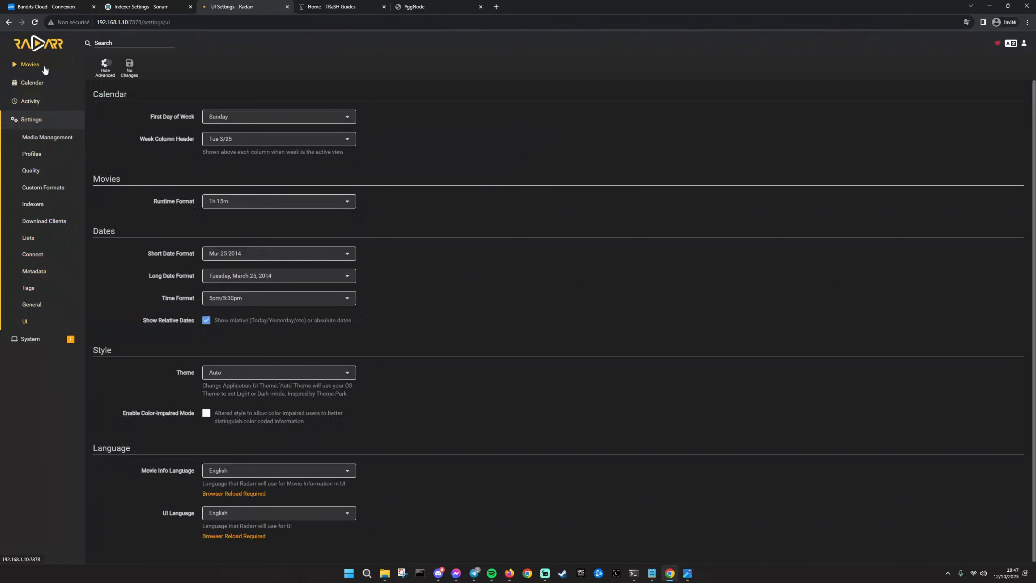